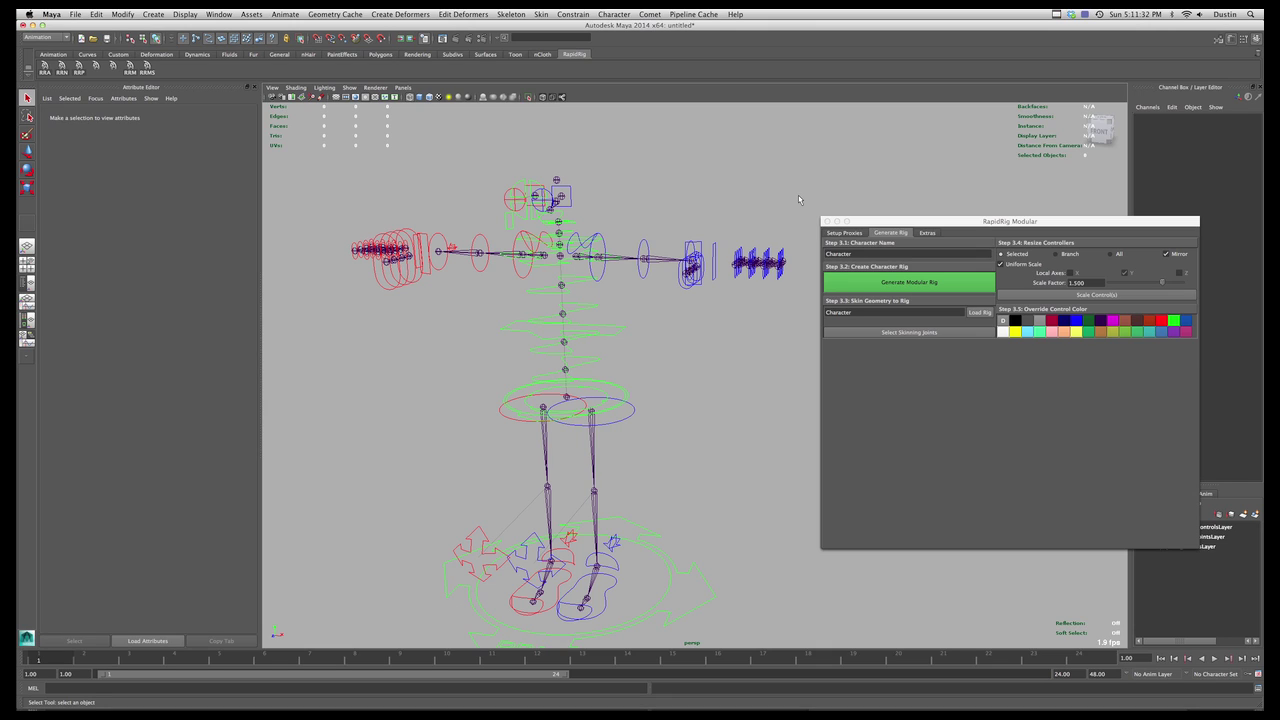
{"action": "left_click", "coordinate": [768, 256]}
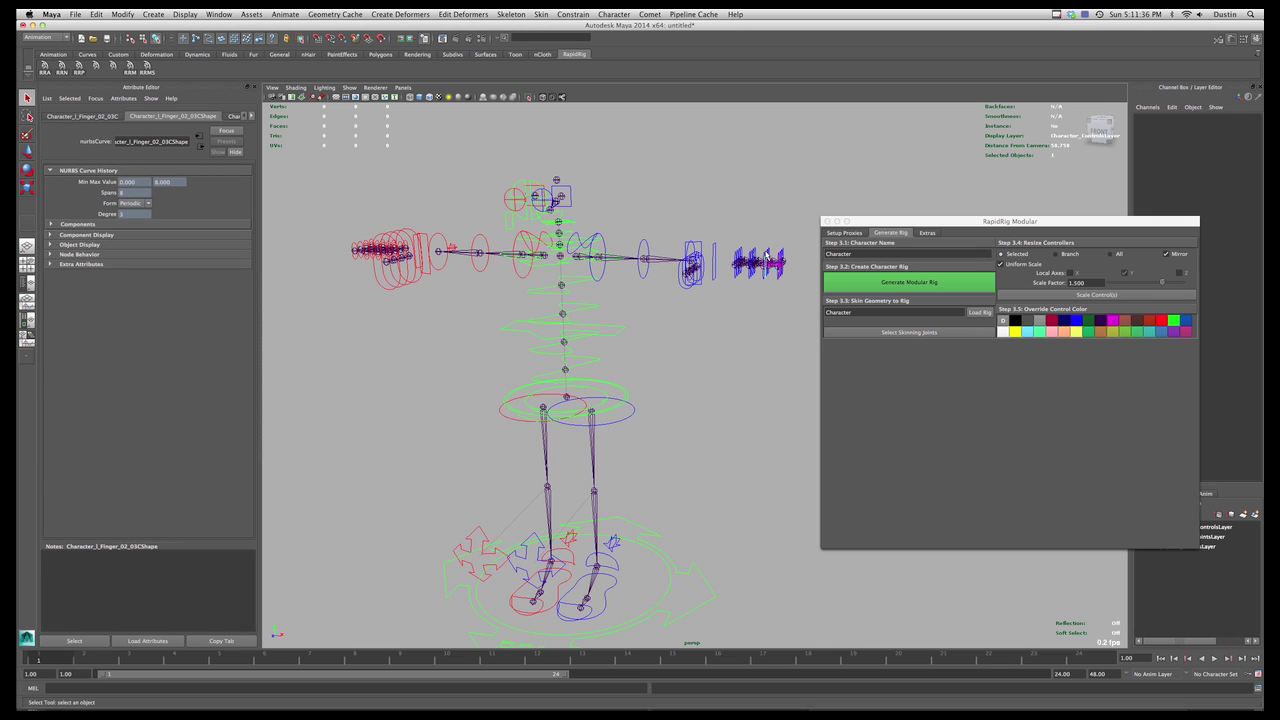
{"action": "left_click", "coordinate": [768, 256]}
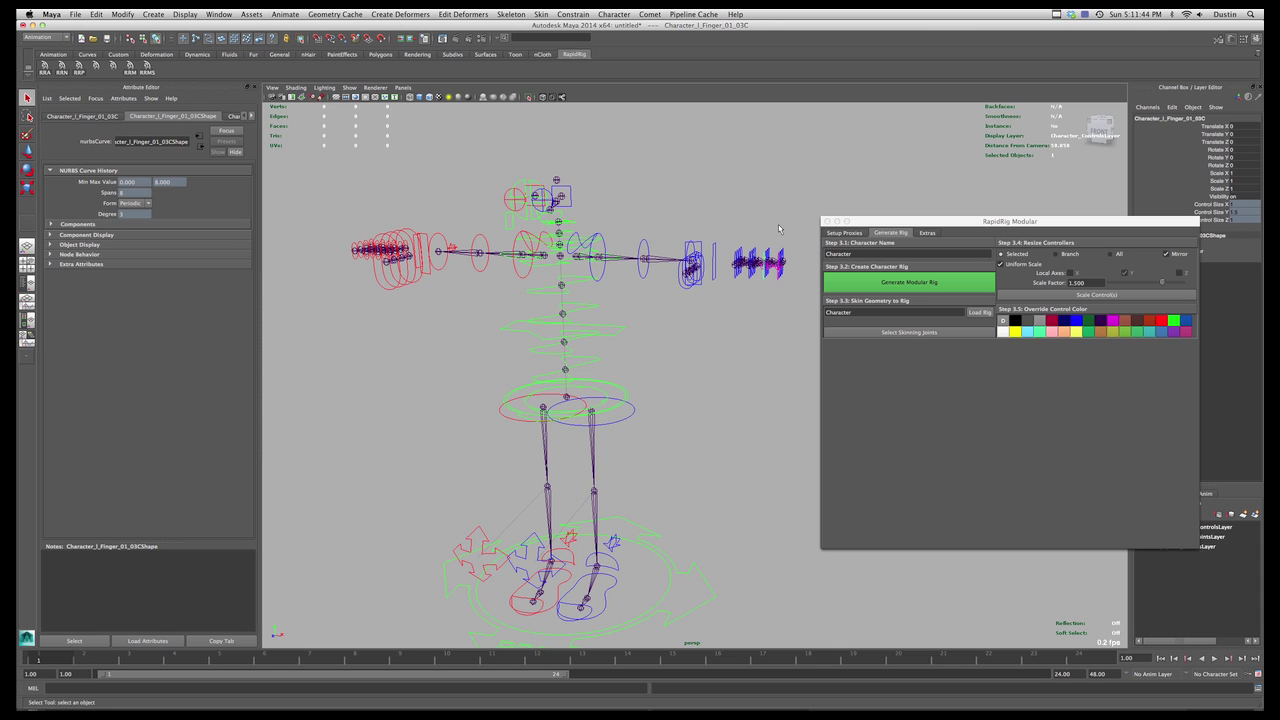
{"action": "left_click", "coordinate": [753, 183]}
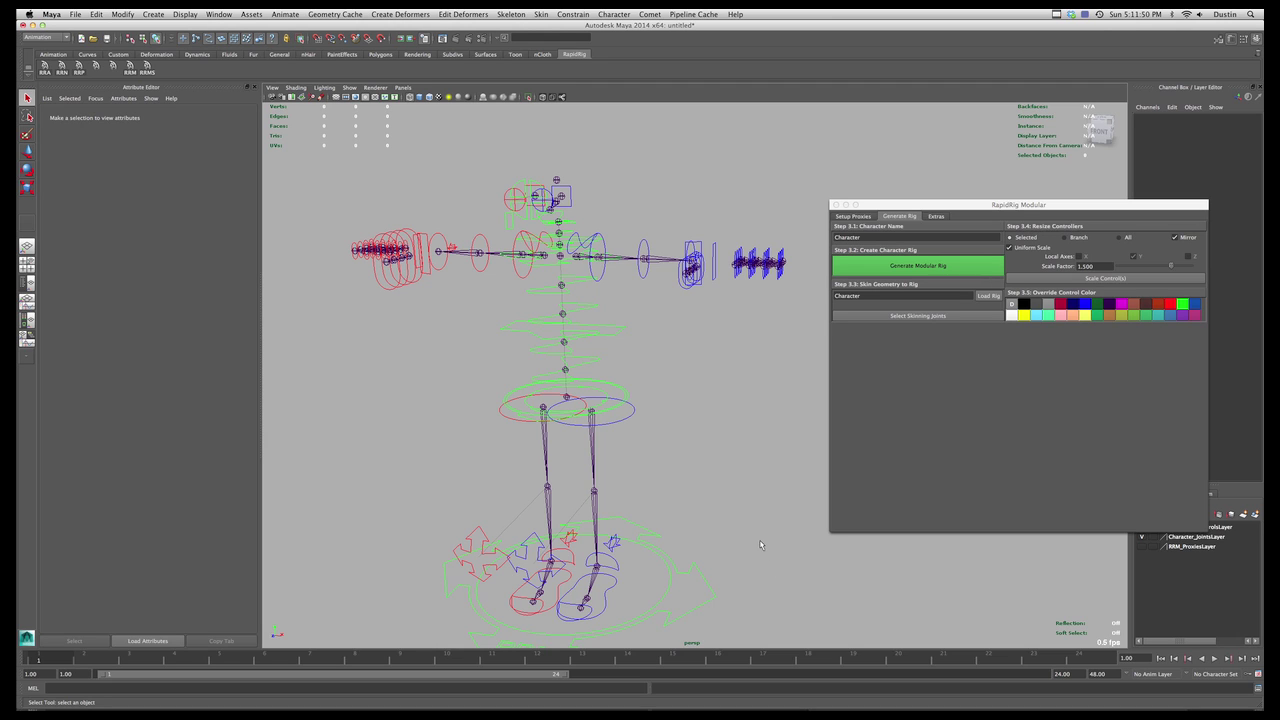
Step: Select the rig's MAINC control and copy the RapidRig_Modular_Selector command from its shelf button, closing the shelf editor
{"action": "left_click", "coordinate": [701, 588]}
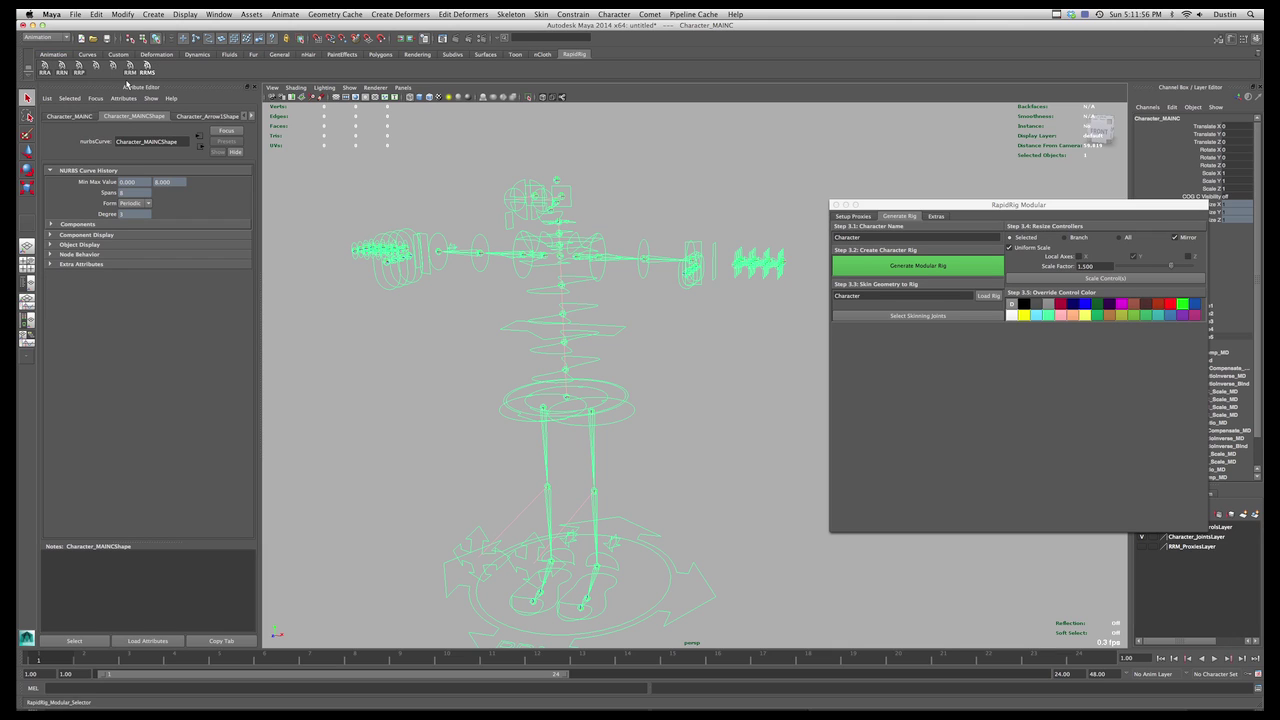
{"action": "left_click", "coordinate": [27, 67]}
{"action": "left_click", "coordinate": [50, 91]}
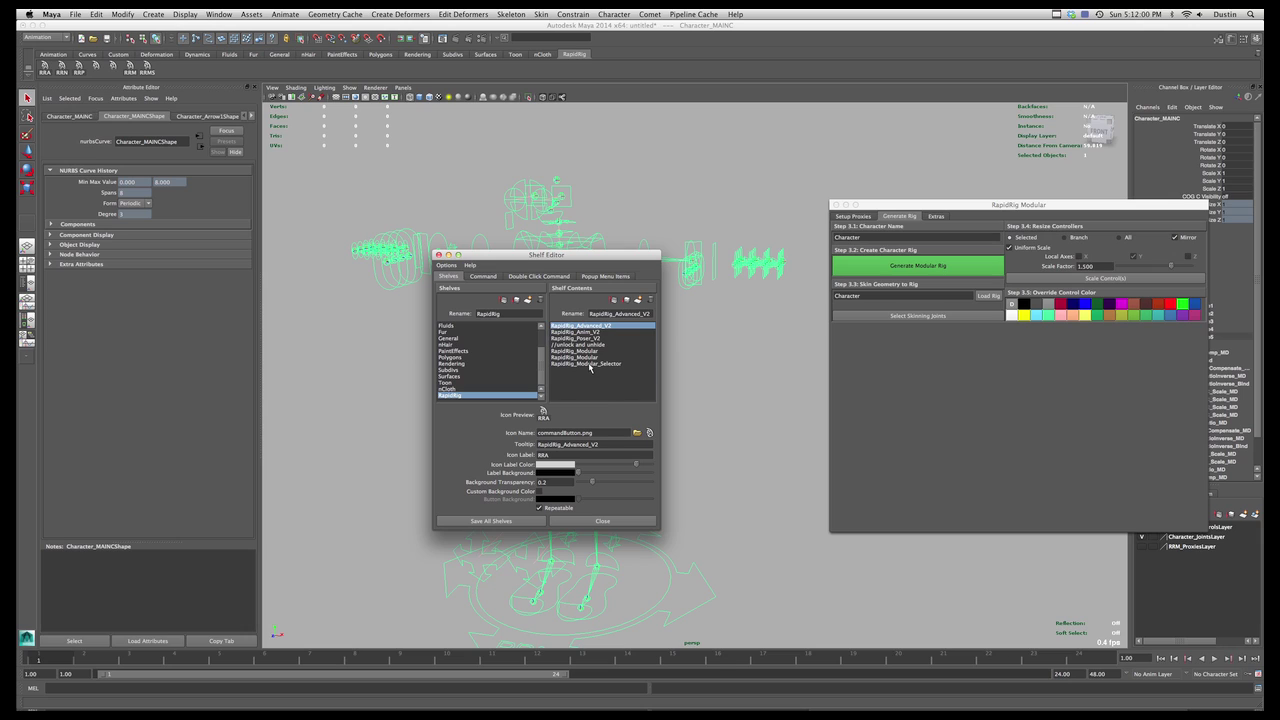
{"action": "left_click", "coordinate": [600, 364]}
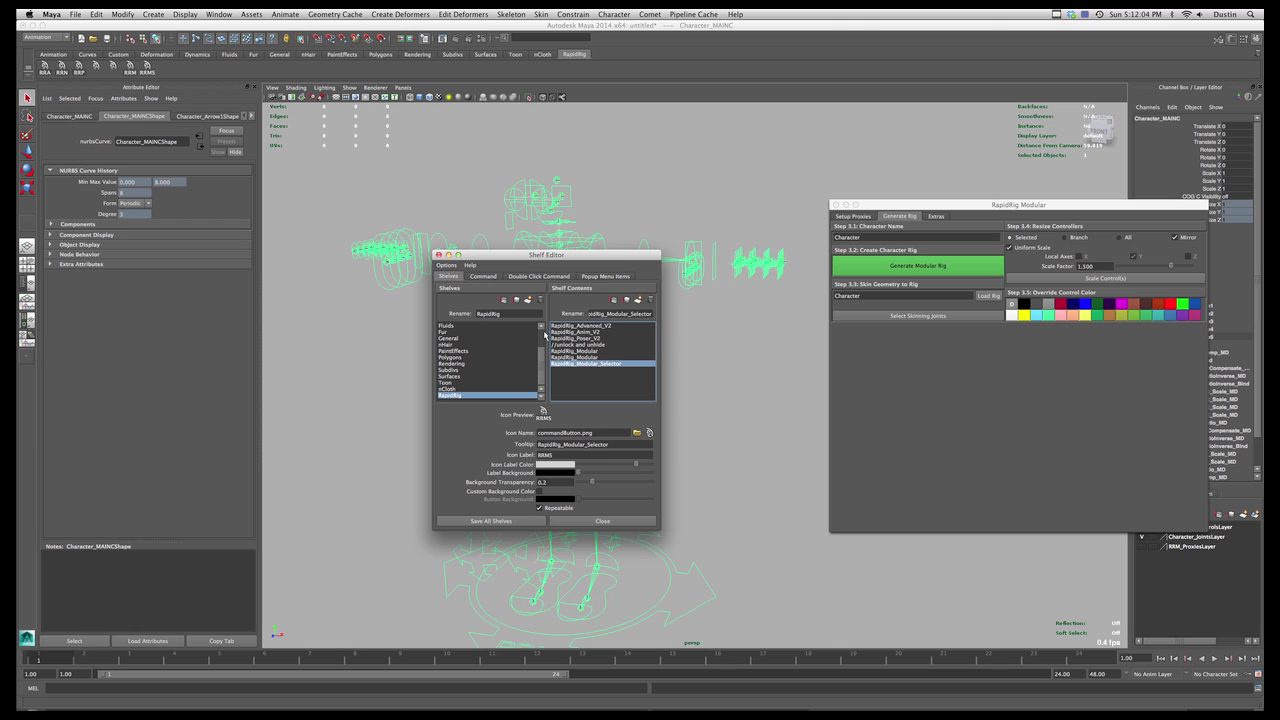
{"action": "left_click", "coordinate": [485, 278]}
{"action": "double_click", "coordinate": [548, 297]}
{"action": "key", "text": "super+c"}
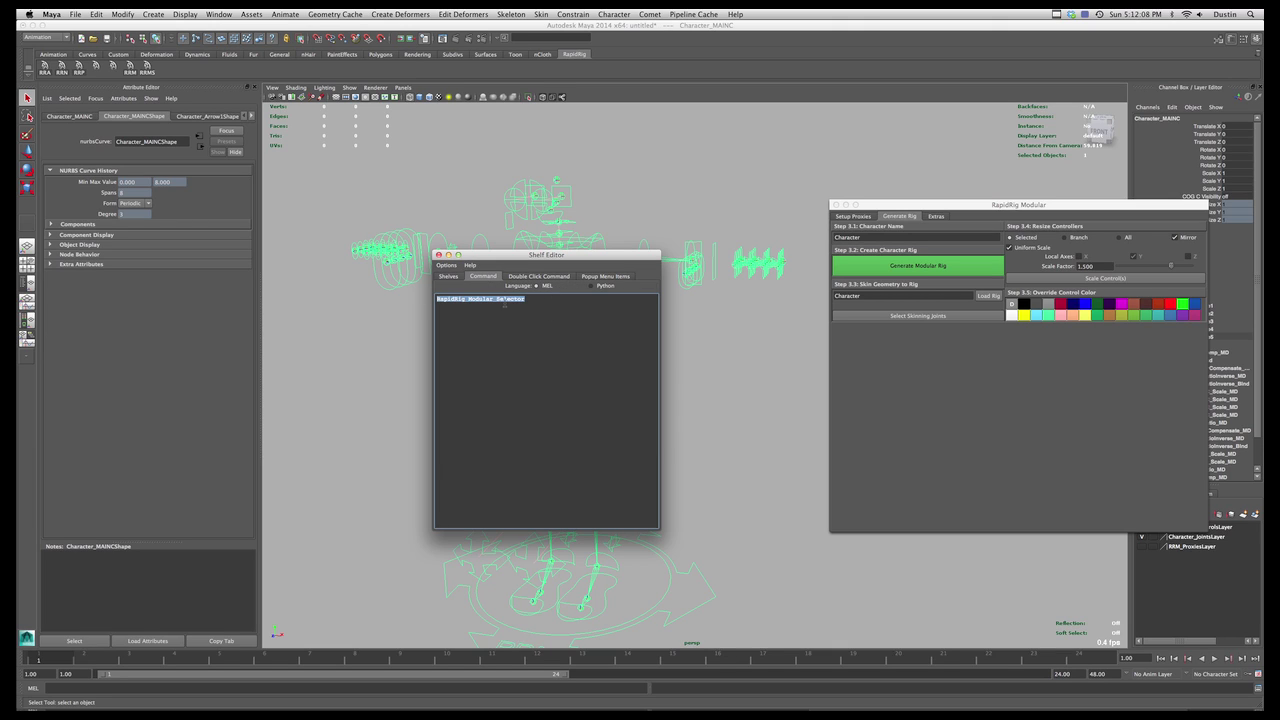
{"action": "left_click_drag", "start_coordinate": [472, 259], "coordinate": [519, 241]}
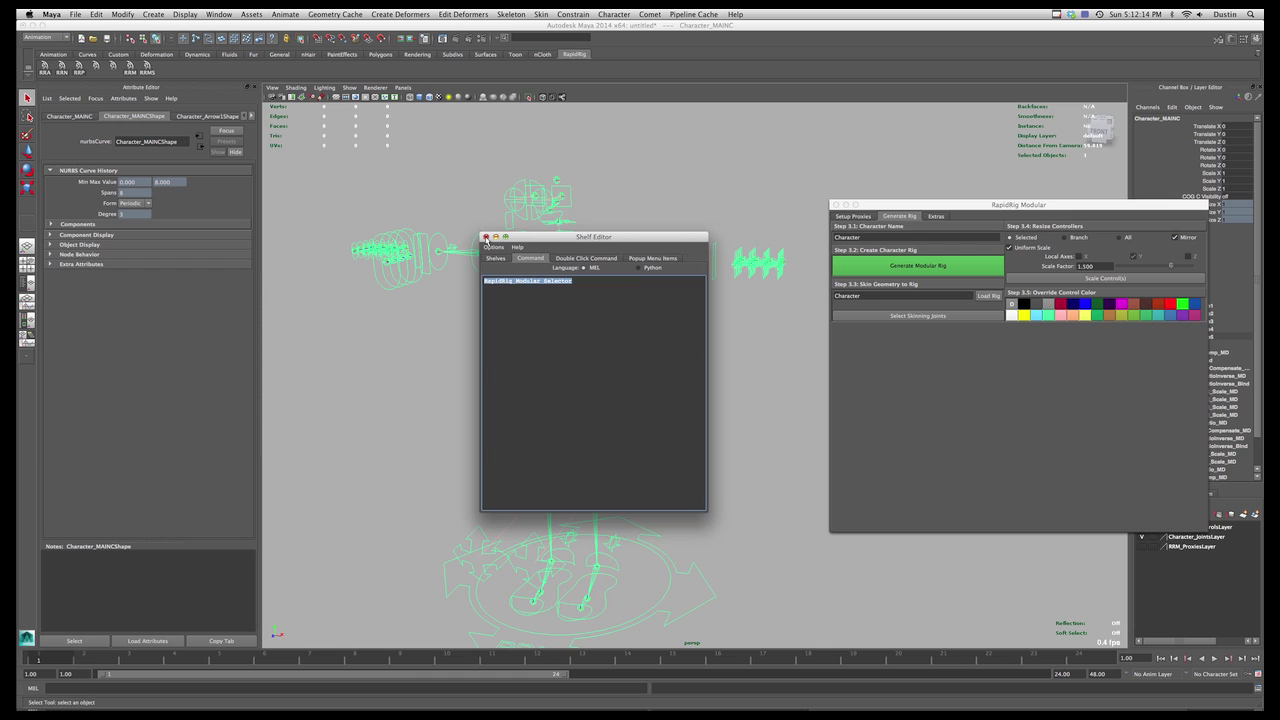
{"action": "left_click", "coordinate": [486, 237]}
Step: Try running RapidRig_Modular_Selector from the MEL command line with nothing selected, and dismiss the notice
{"action": "left_click", "coordinate": [414, 688]}
{"action": "key", "text": "super+v"}
{"action": "key", "text": "Return"}
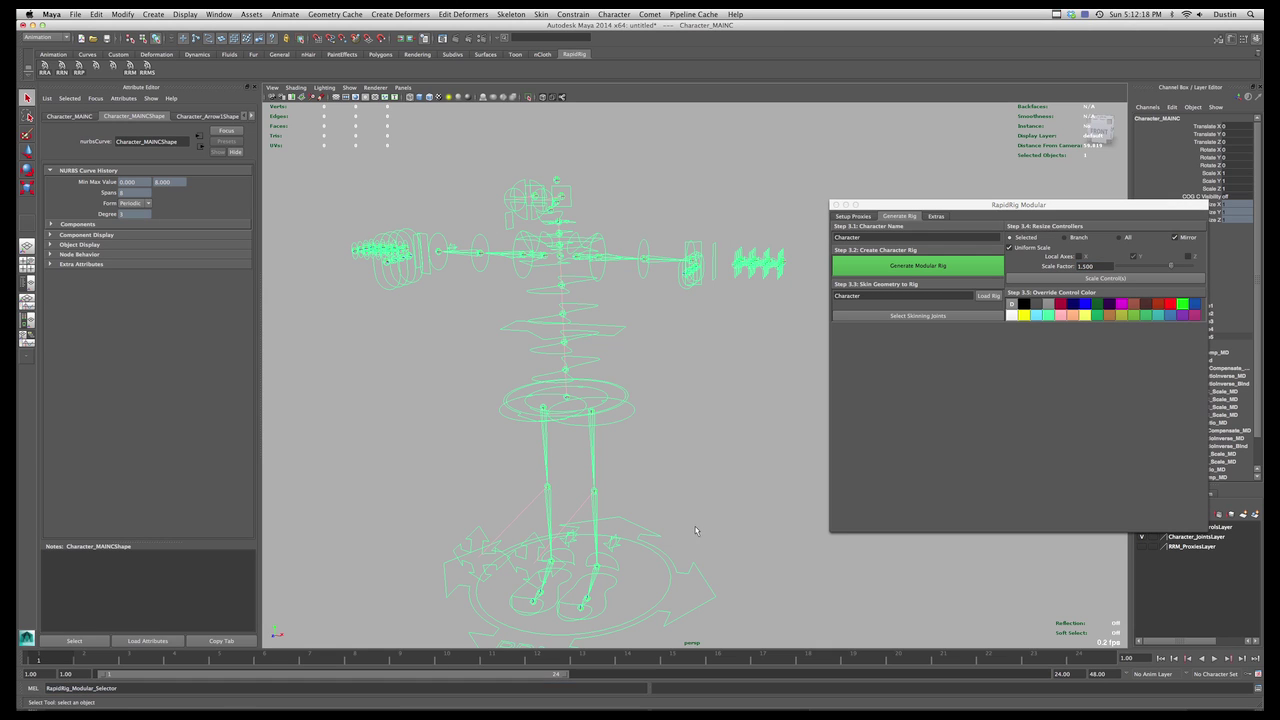
{"action": "key", "text": "super+a"}
{"action": "key", "text": "Return"}
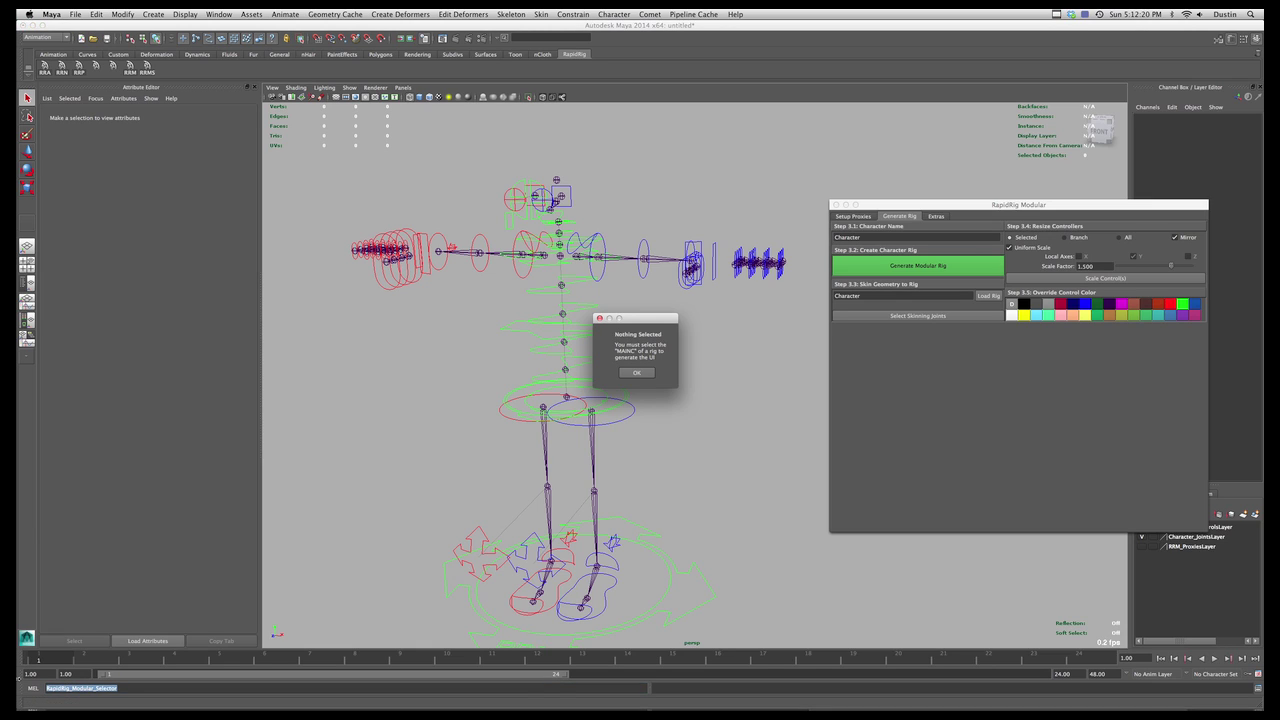
{"action": "left_click", "coordinate": [645, 376]}
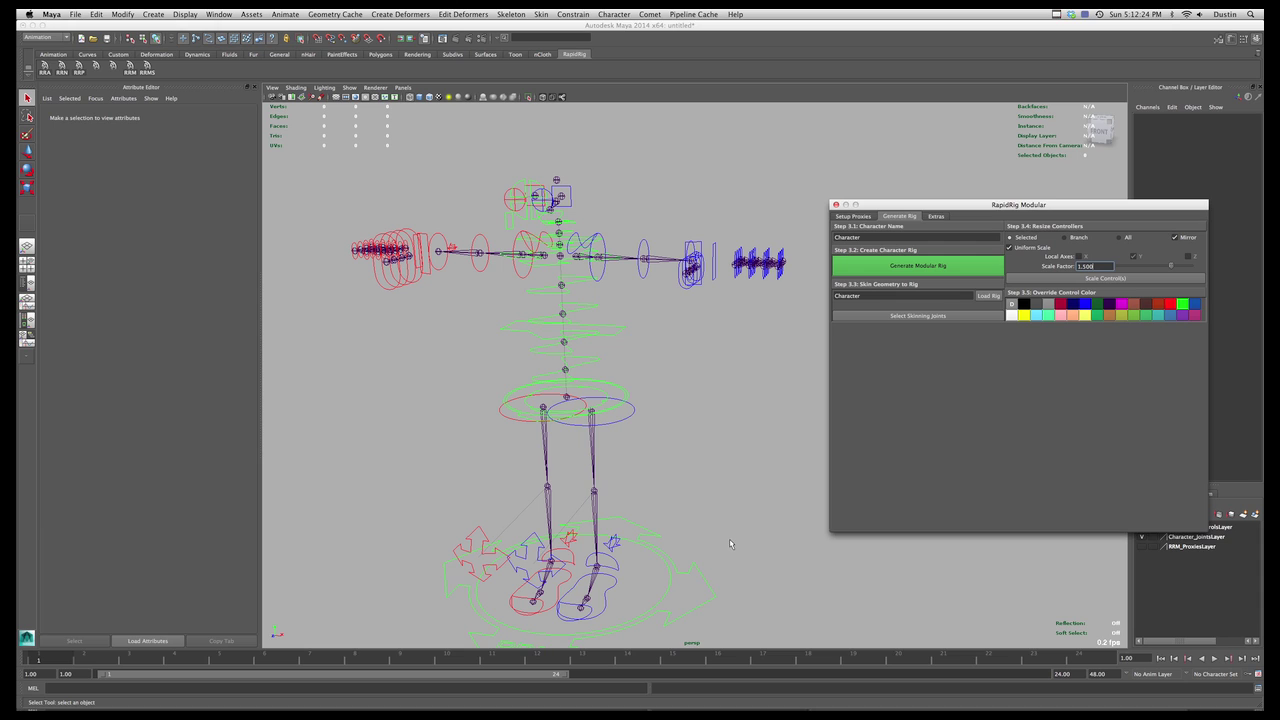
Step: Select the Character_MAINC control, open the RapidRig Modular Selector for it, and move the selector window beside the rig
{"action": "left_click", "coordinate": [705, 588]}
{"action": "middle_click_drag", "start_coordinate": [705, 588], "coordinate": [688, 506], "text": "alt"}
{"action": "left_click", "coordinate": [174, 688]}
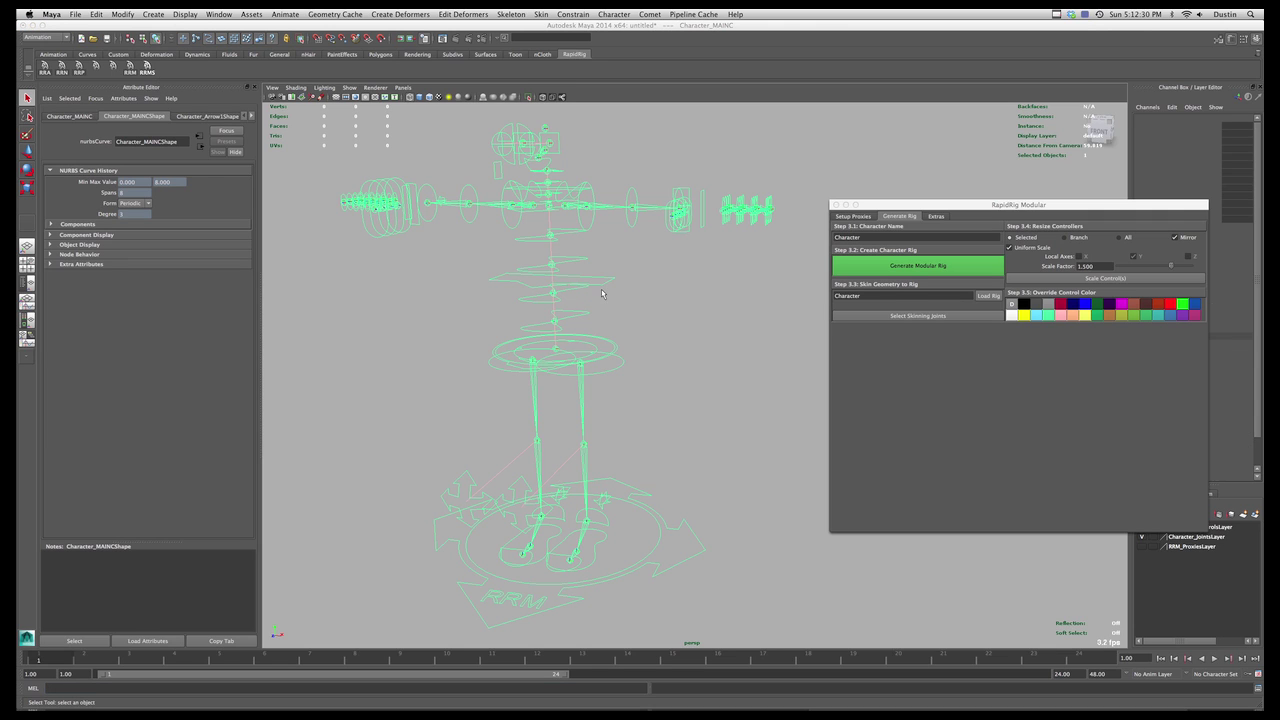
{"action": "left_click_drag", "start_coordinate": [678, 93], "coordinate": [772, 135]}
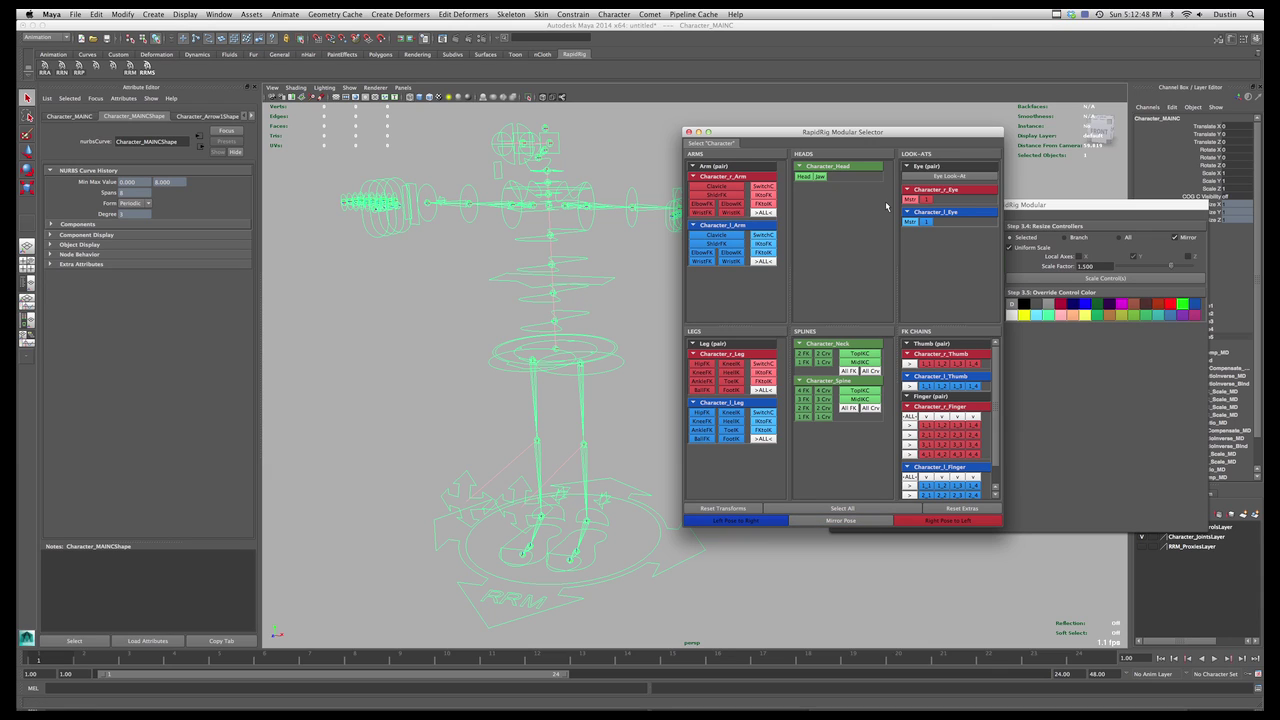
{"action": "left_click_drag", "start_coordinate": [906, 134], "coordinate": [1009, 119]}
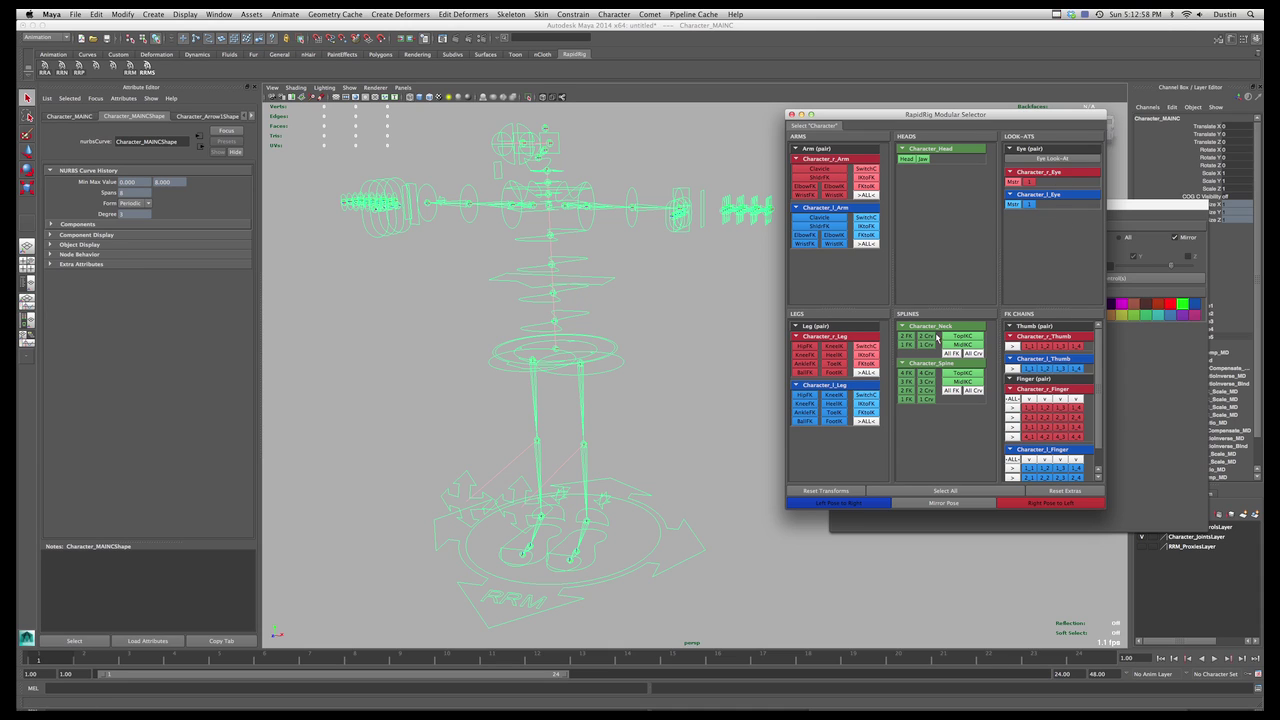
{"action": "left_click_drag", "start_coordinate": [915, 118], "coordinate": [908, 113]}
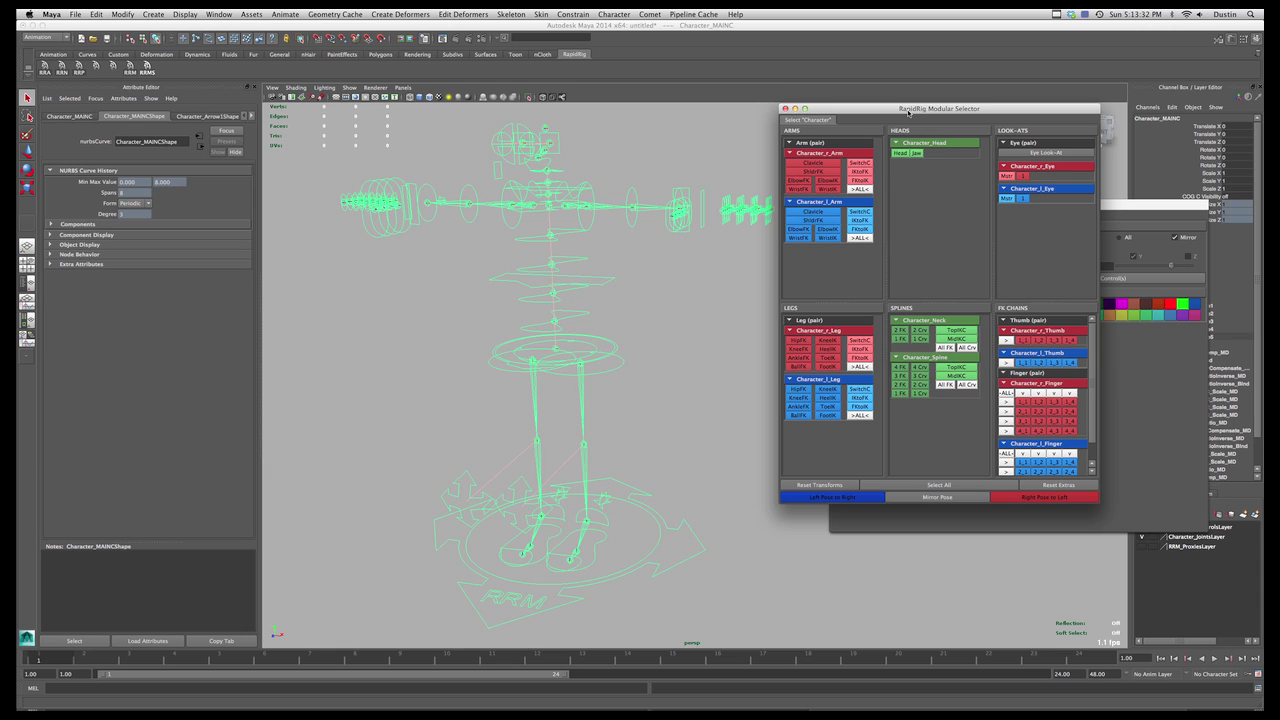
Step: Clear the rig selection and shift the selector window farther from the rig
{"action": "left_click_drag", "start_coordinate": [651, 291], "coordinate": [657, 297], "text": "alt"}
{"action": "left_click", "coordinate": [657, 296]}
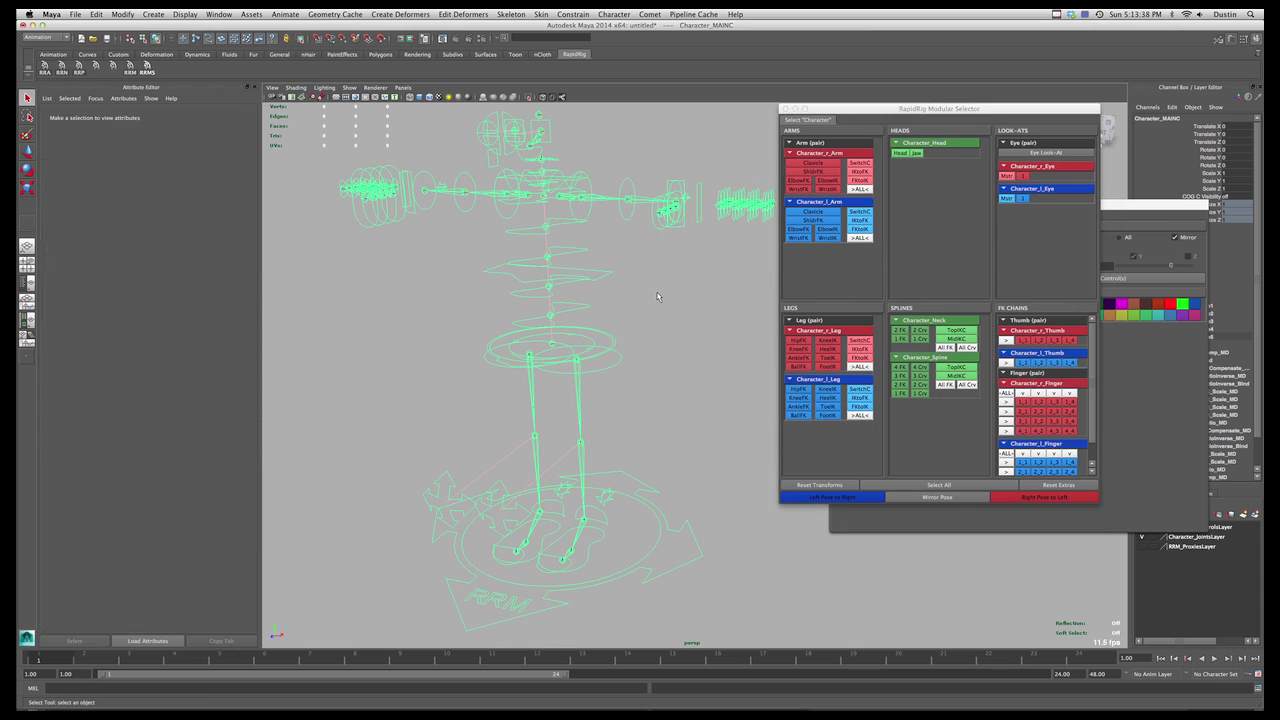
{"action": "left_click_drag", "start_coordinate": [849, 111], "coordinate": [870, 111]}
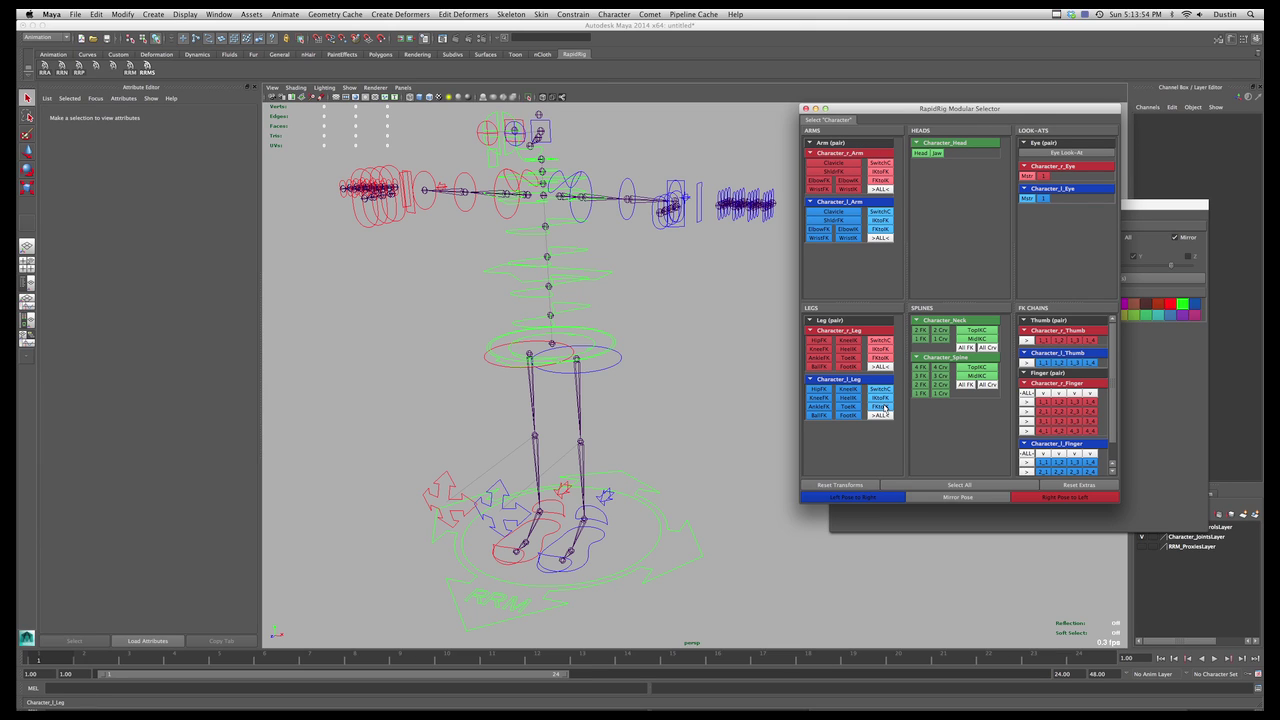
Step: Shrink the selector window and raise the dividers above the LEGS, SPLINES and FK CHAINS sections to fit their contents
{"action": "mouse_move", "coordinate": [906, 276]}
{"action": "left_mouse_down"}
{"action": "mouse_move", "coordinate": [932, 275]}
{"action": "mouse_move", "coordinate": [902, 277]}
{"action": "left_mouse_up"}
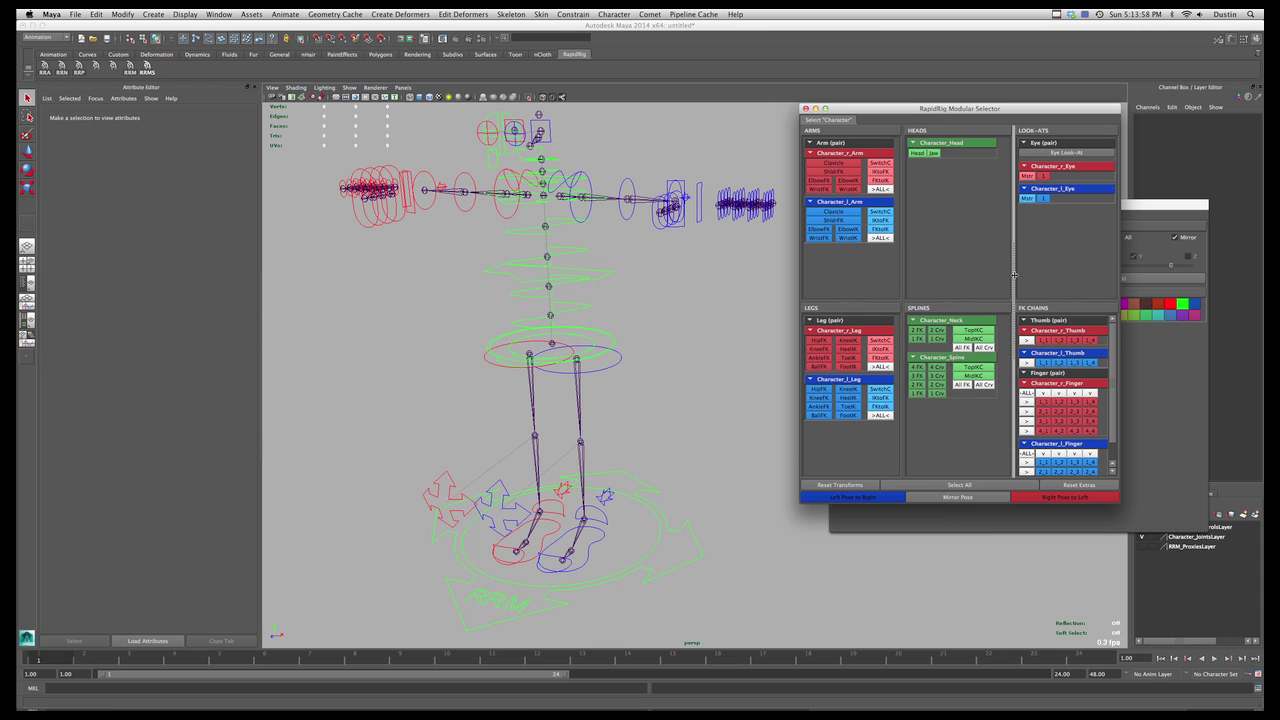
{"action": "left_click_drag", "start_coordinate": [1011, 277], "coordinate": [1010, 276]}
{"action": "left_click_drag", "start_coordinate": [1119, 502], "coordinate": [1102, 467]}
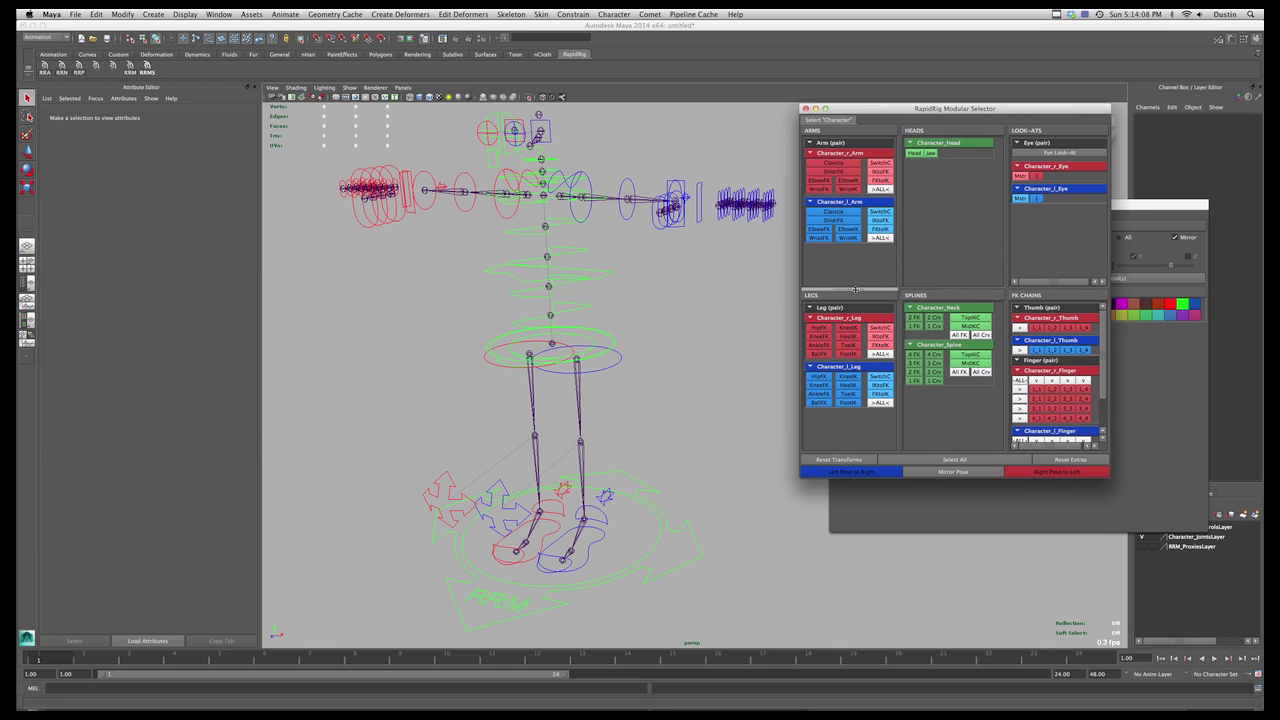
{"action": "left_click_drag", "start_coordinate": [855, 290], "coordinate": [856, 256]}
{"action": "left_click_drag", "start_coordinate": [966, 294], "coordinate": [966, 186]}
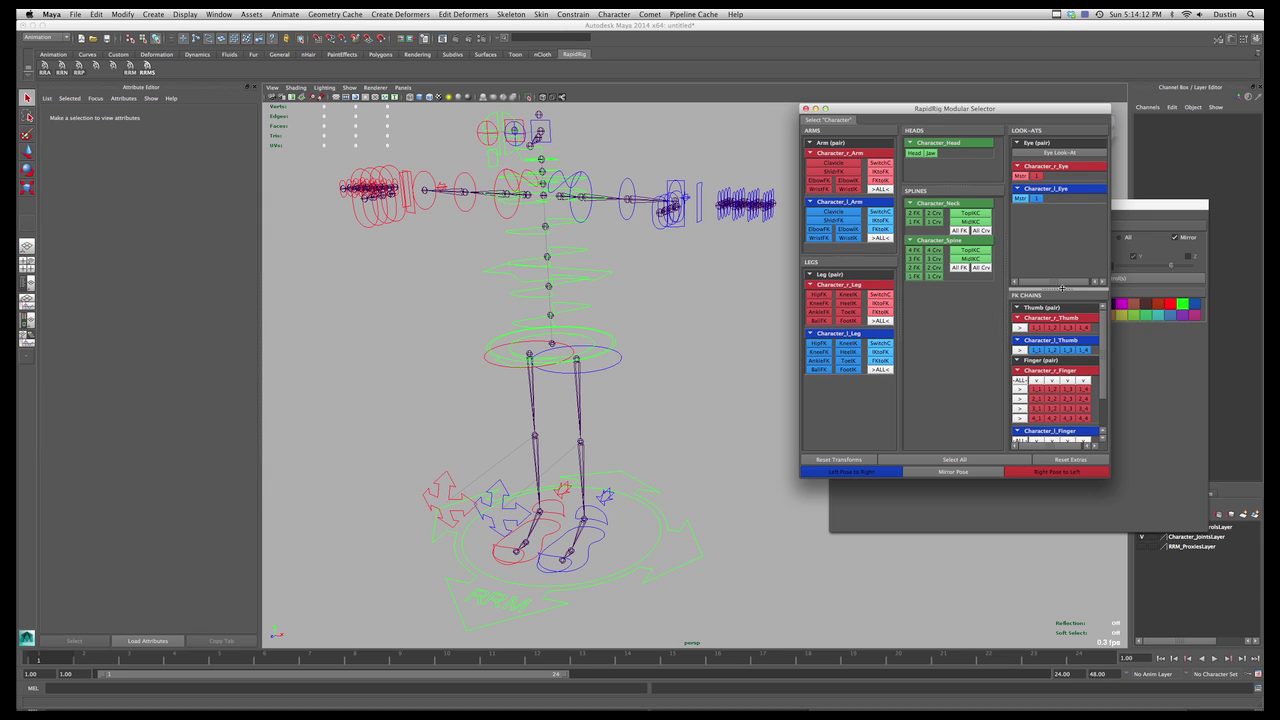
{"action": "left_click_drag", "start_coordinate": [1062, 288], "coordinate": [1062, 218]}
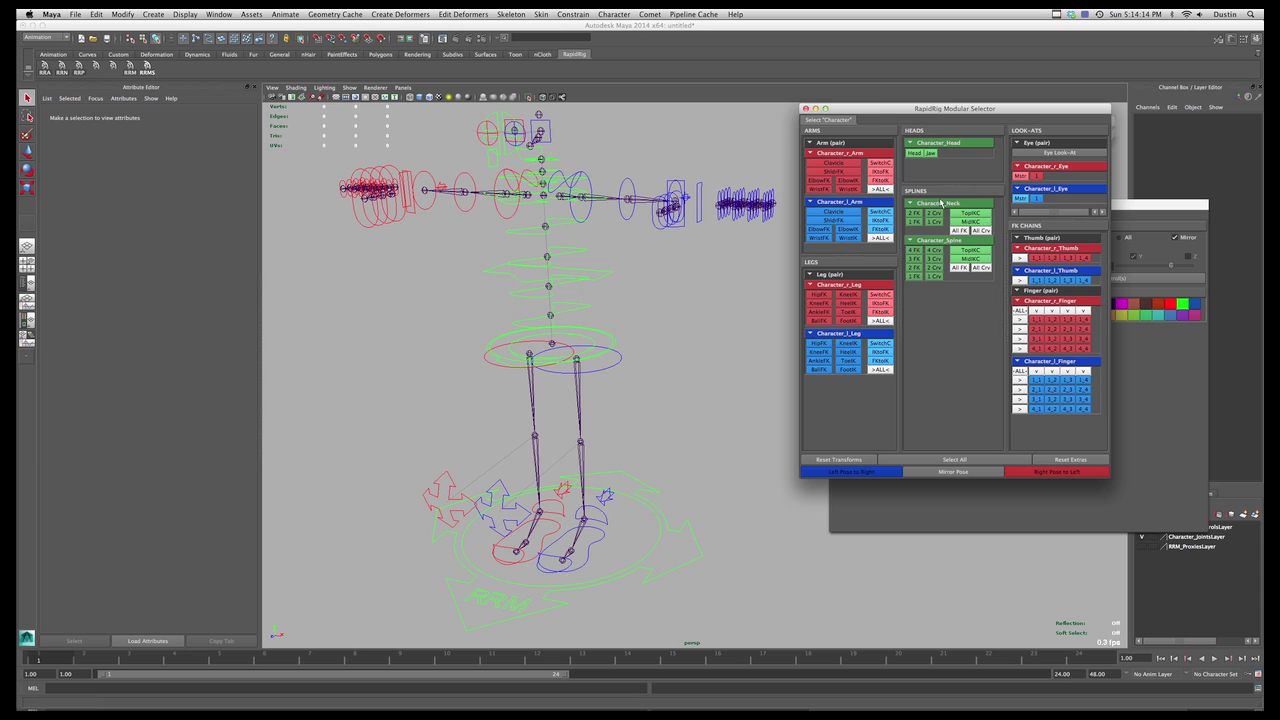
Step: Lower the divider above SPLINES and shorten the selector window to end just below the FK chain controls
{"action": "left_click_drag", "start_coordinate": [955, 186], "coordinate": [955, 214]}
{"action": "left_click_drag", "start_coordinate": [1015, 477], "coordinate": [1022, 438]}
{"action": "left_click_drag", "start_coordinate": [1060, 208], "coordinate": [1060, 217]}
{"action": "left_click_drag", "start_coordinate": [1044, 439], "coordinate": [1047, 448]}
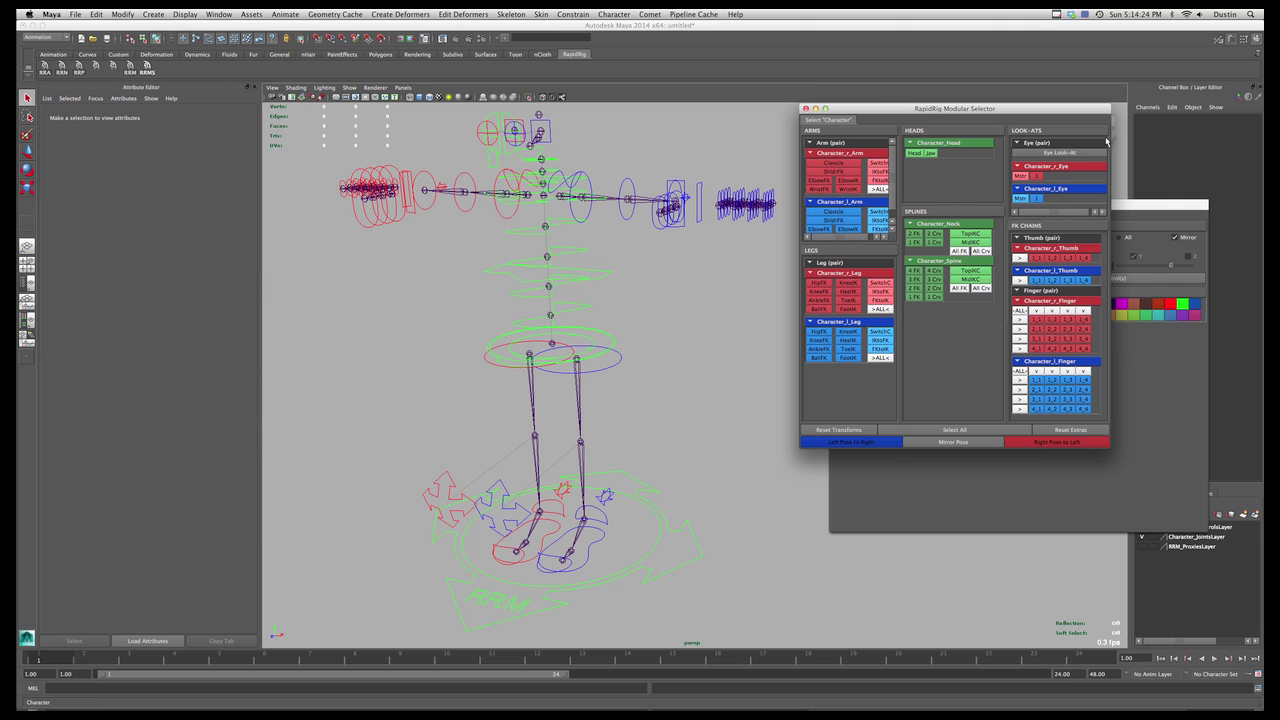
Step: Collapse and re-expand the Eye (pair) and Character_Neck groups, and enlarge the ARMS pane until all arm controls fit
{"action": "left_click", "coordinate": [1017, 143]}
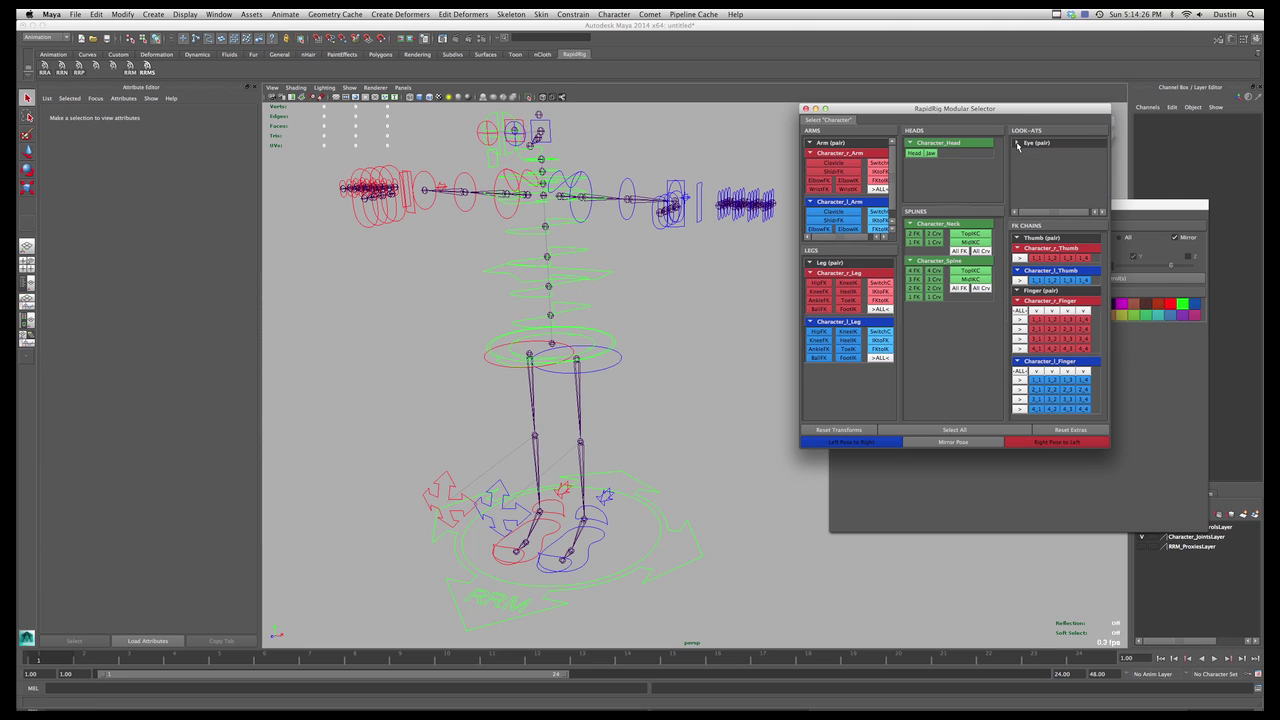
{"action": "left_click", "coordinate": [1017, 143]}
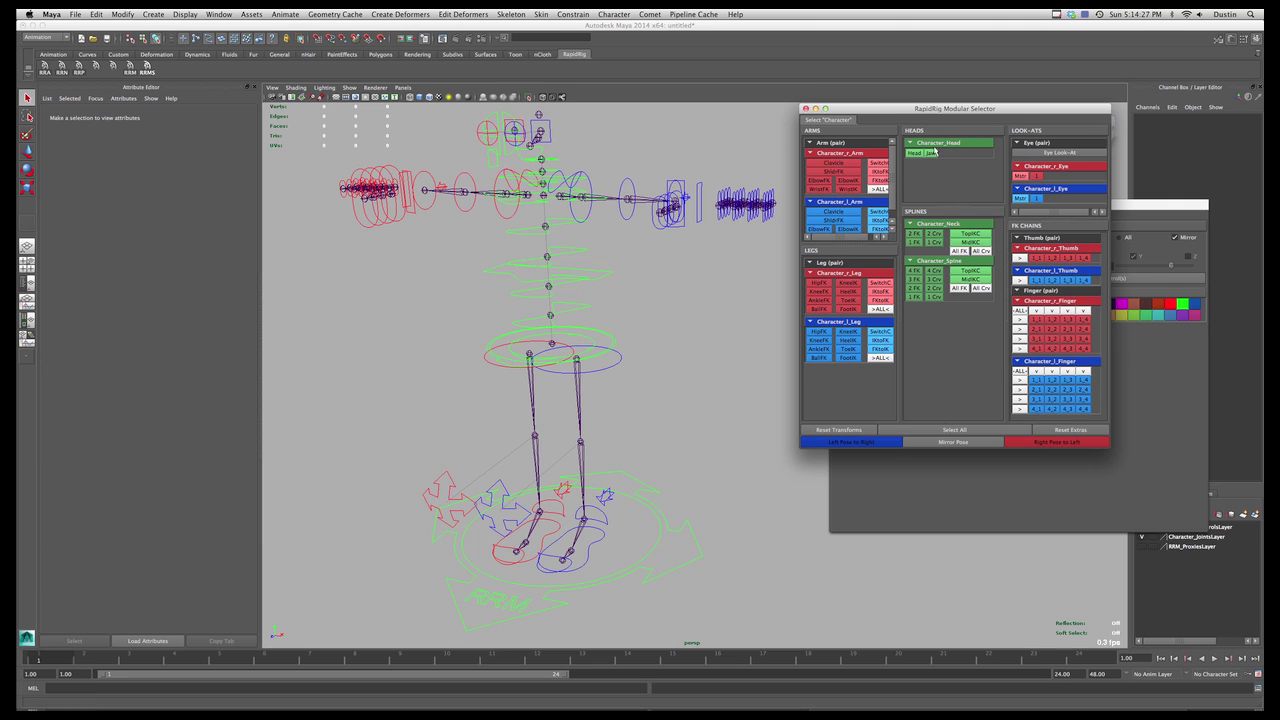
{"action": "left_click", "coordinate": [909, 224]}
{"action": "left_click", "coordinate": [909, 224]}
{"action": "scroll", "coordinate": [902, 190], "scroll_direction": "down", "scroll_amount": 1}
{"action": "left_click_drag", "start_coordinate": [899, 227], "coordinate": [862, 251]}
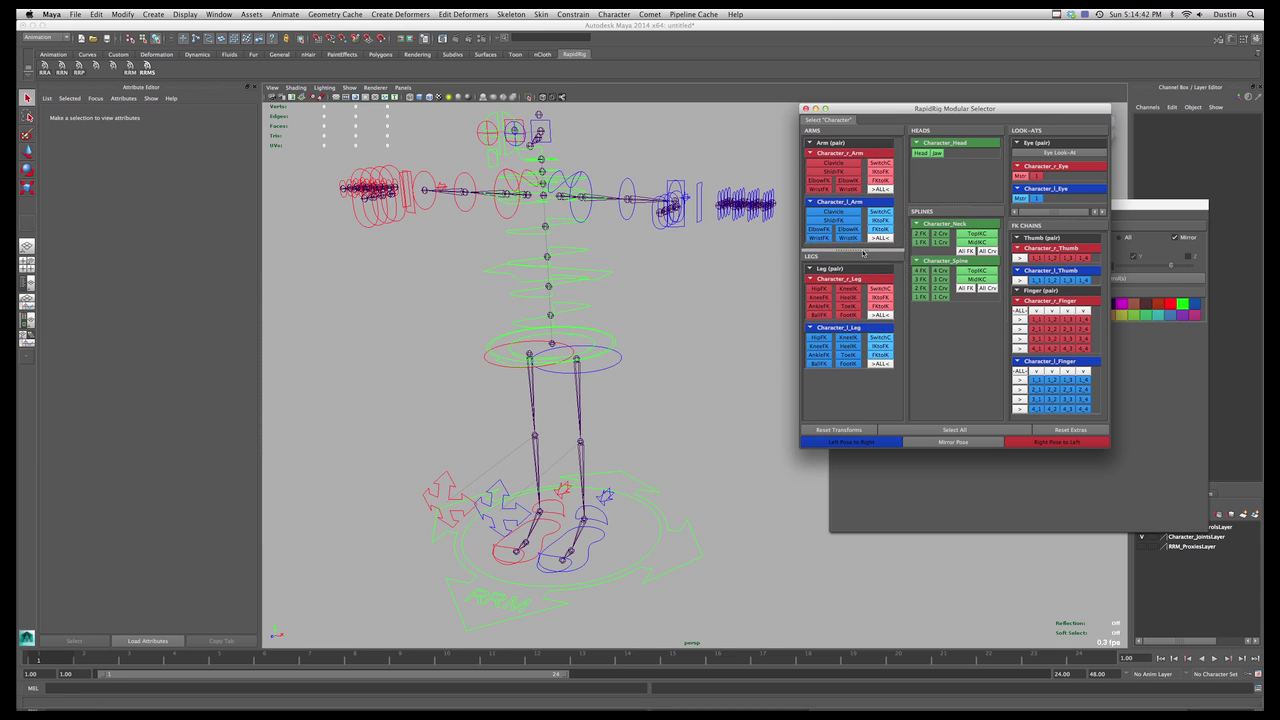
Step: Collapse and re-expand the Arm (pair) group and its Character_r_Arm subgroup
{"action": "left_click", "coordinate": [810, 143]}
{"action": "left_click", "coordinate": [810, 143]}
{"action": "left_click", "coordinate": [810, 154]}
{"action": "left_click", "coordinate": [810, 154]}
{"action": "left_click", "coordinate": [810, 154]}
{"action": "left_click", "coordinate": [810, 166]}
{"action": "left_click", "coordinate": [810, 166]}
{"action": "left_click", "coordinate": [810, 154]}
Step: Select the right arm's clavicle, shoulder FK, elbow FK, elbow IK, wrist FK, wrist IK and switch controls in turn from the selector
{"action": "scroll", "coordinate": [604, 209], "scroll_direction": "up", "scroll_amount": 2}
{"action": "middle_click_drag", "start_coordinate": [604, 209], "coordinate": [646, 258], "text": "alt"}
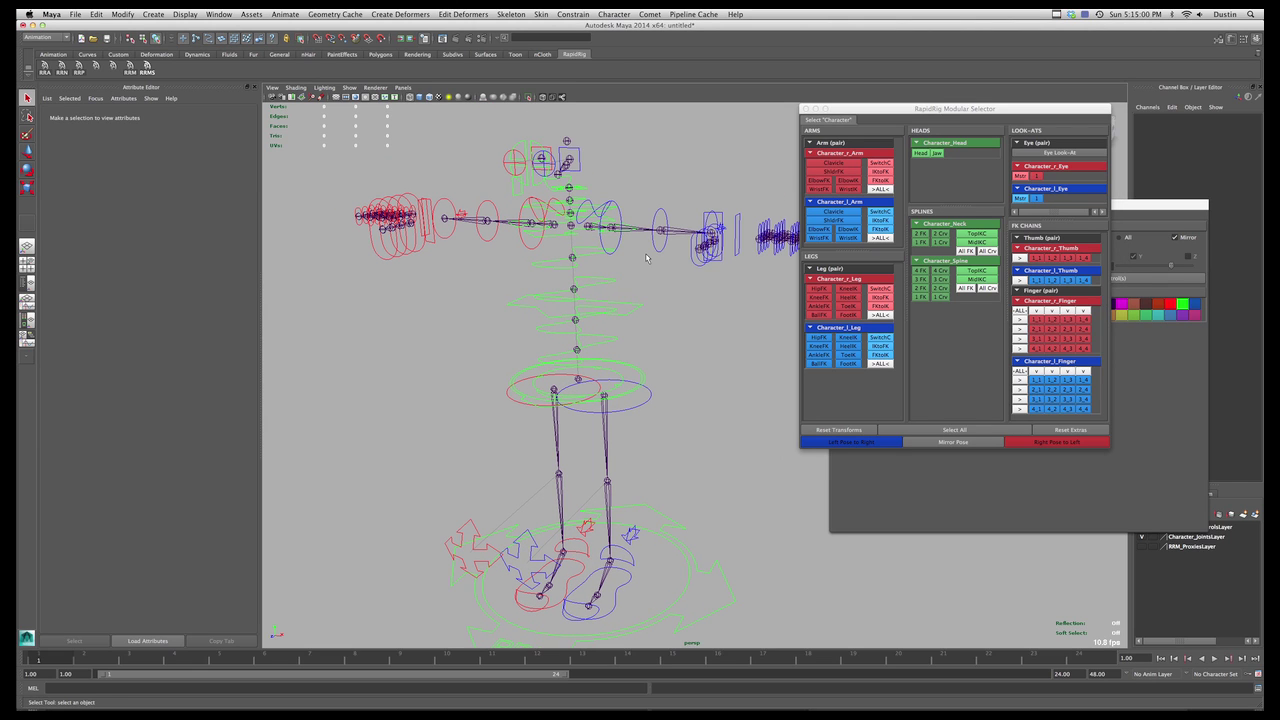
{"action": "left_click", "coordinate": [836, 167]}
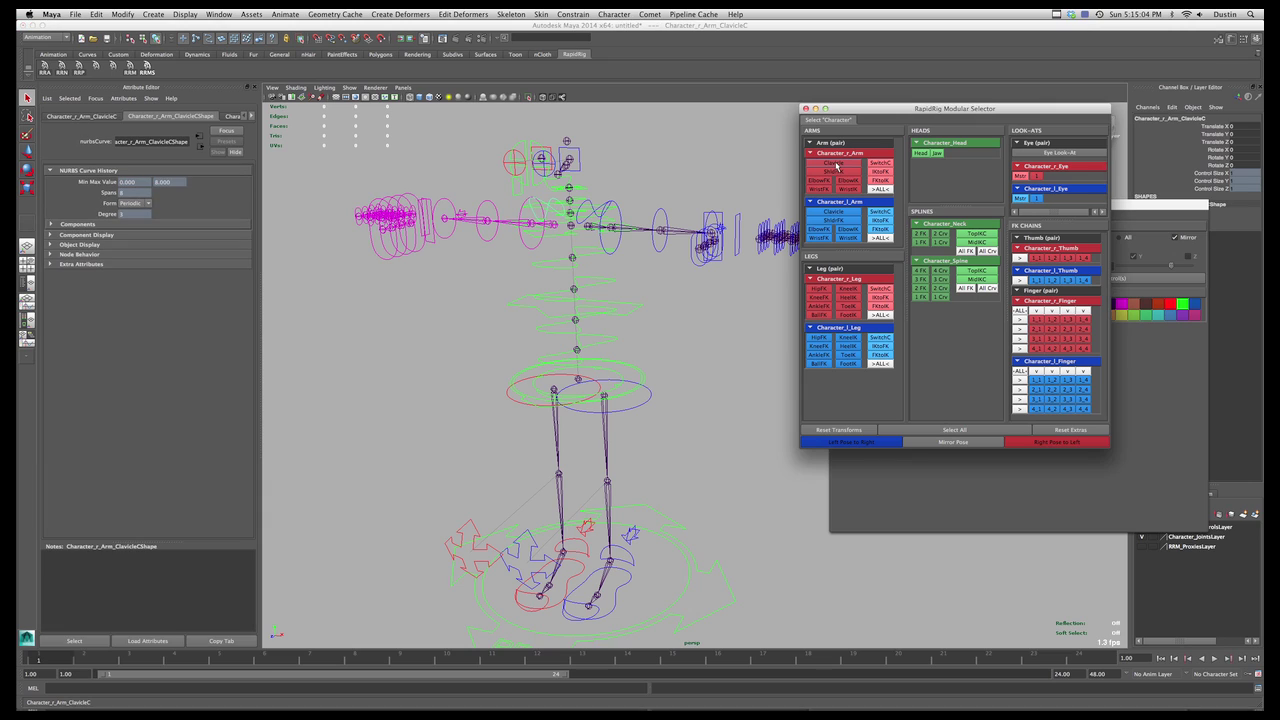
{"action": "left_click", "coordinate": [836, 171]}
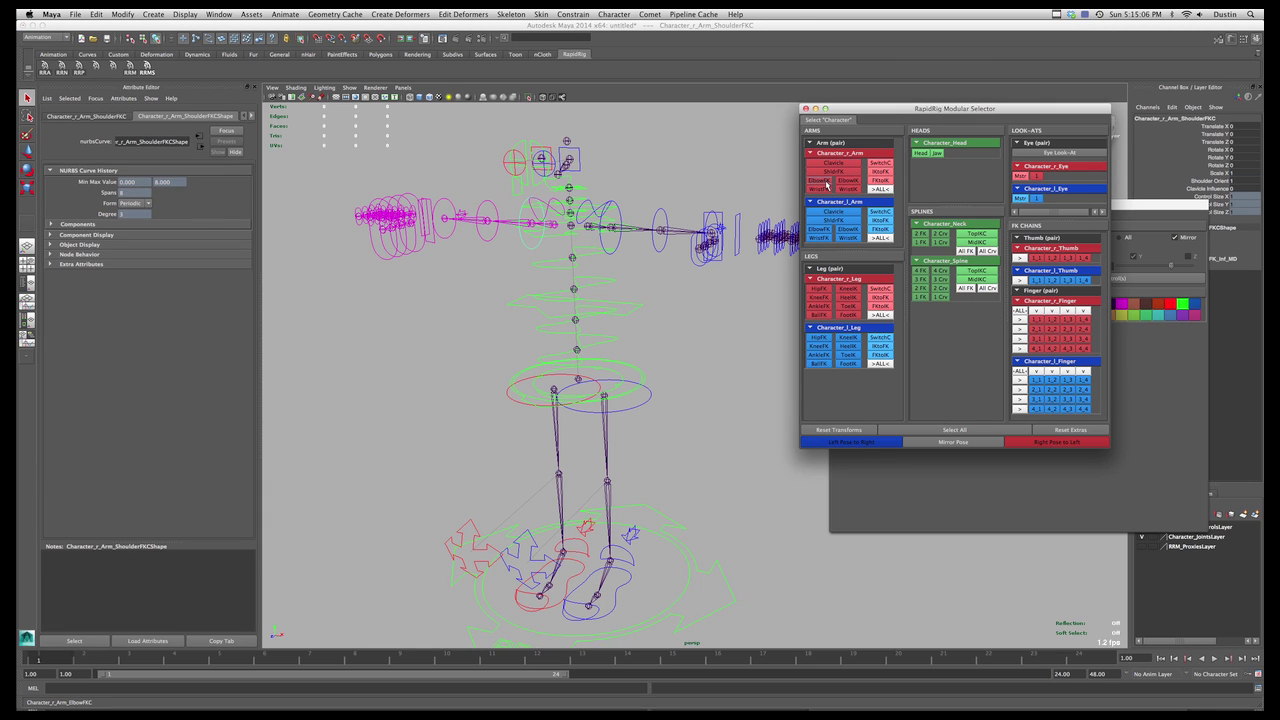
{"action": "left_click", "coordinate": [826, 182]}
{"action": "left_click", "coordinate": [845, 181]}
{"action": "left_click", "coordinate": [822, 189]}
{"action": "left_click", "coordinate": [840, 189]}
{"action": "key", "text": "z"}
{"action": "key", "text": "z"}
{"action": "key", "text": "z"}
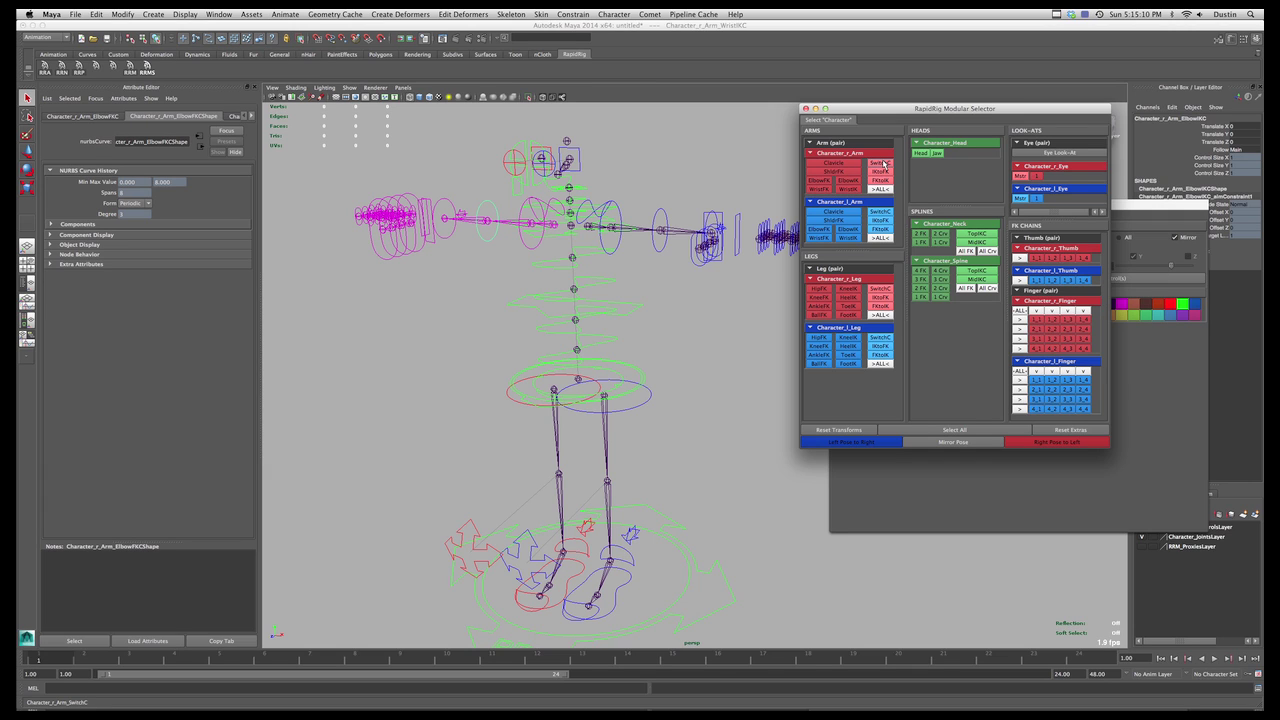
{"action": "left_click", "coordinate": [880, 163]}
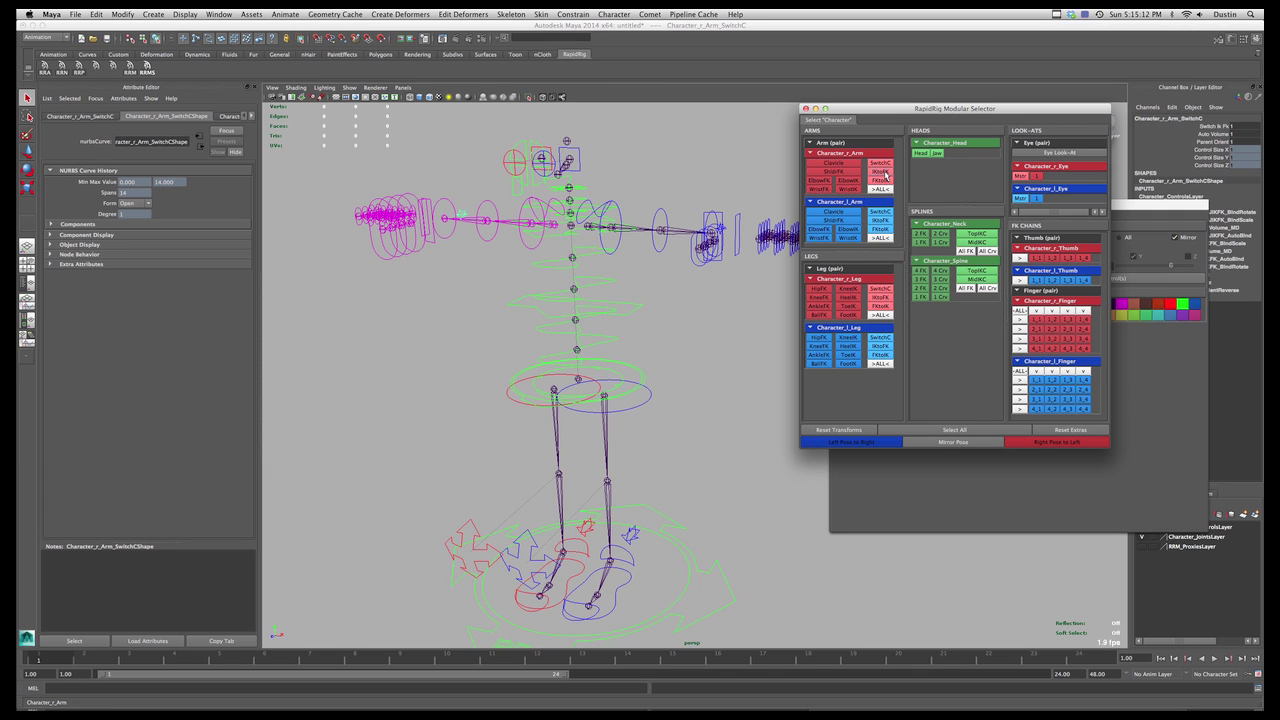
Step: Rotate the right shoulder FK control to about X 47.1, Y 16.0, Z 27.5 and match the arm's IK controls to that pose
{"action": "left_click", "coordinate": [884, 175]}
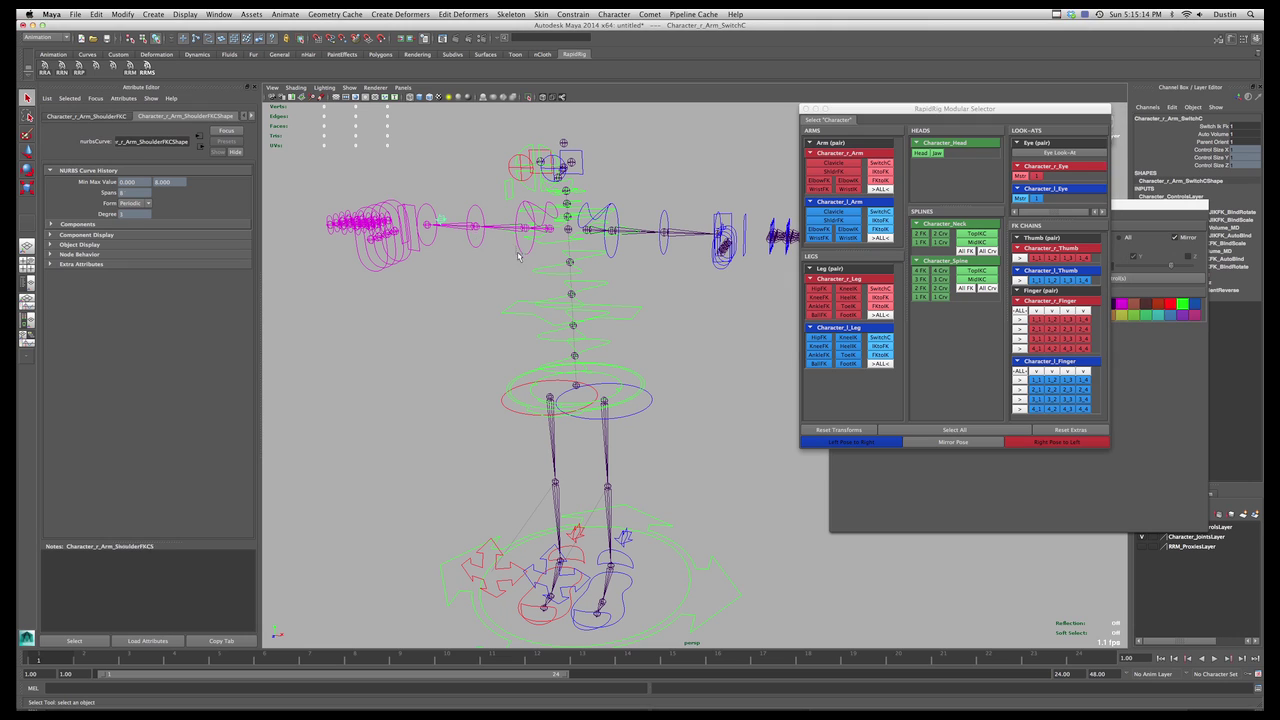
{"action": "key", "text": "e"}
{"action": "left_click_drag", "start_coordinate": [517, 214], "coordinate": [520, 238]}
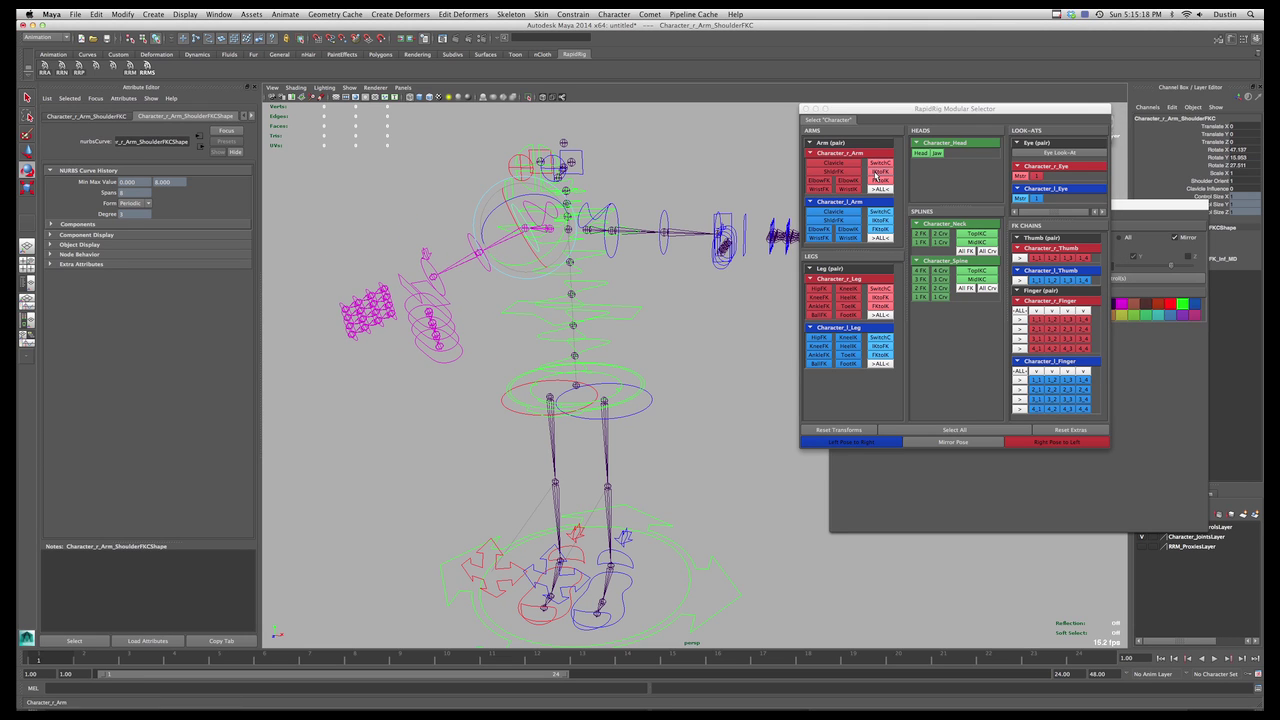
{"action": "left_click", "coordinate": [881, 174]}
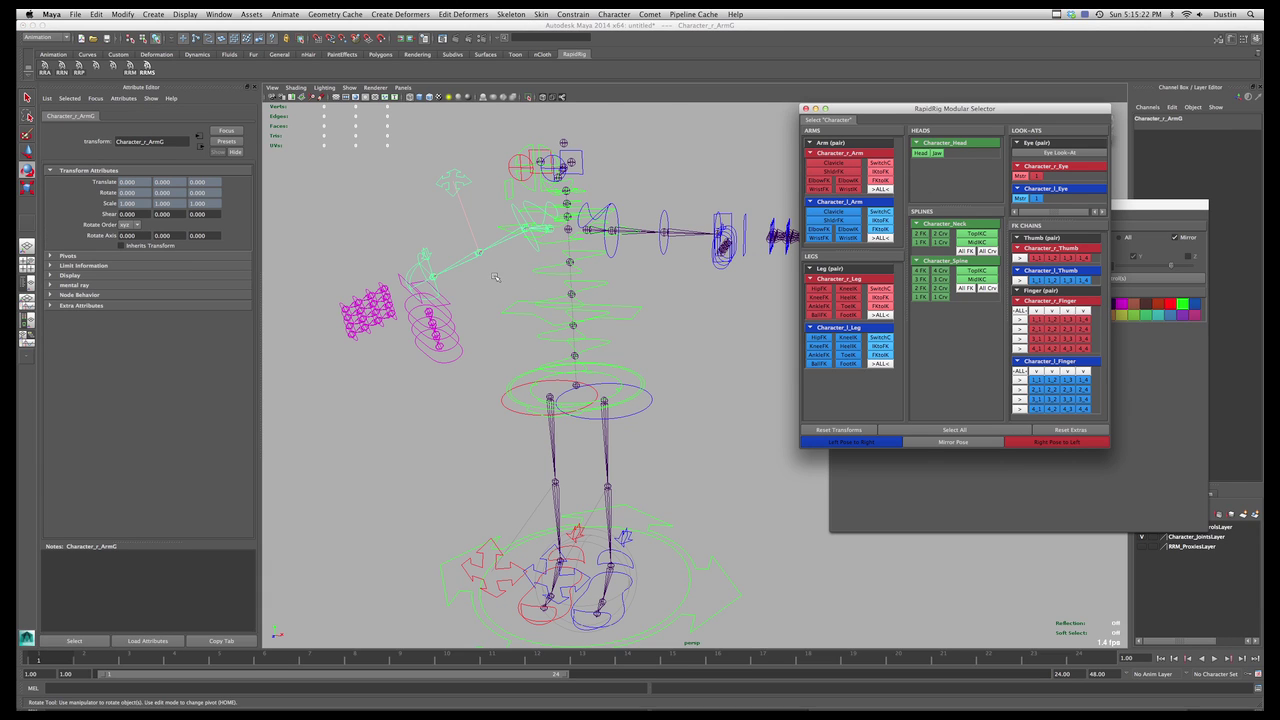
Step: Try moving the right arm's wrist IK control sideways, and undo the move
{"action": "left_click", "coordinate": [425, 272]}
{"action": "key", "text": "w"}
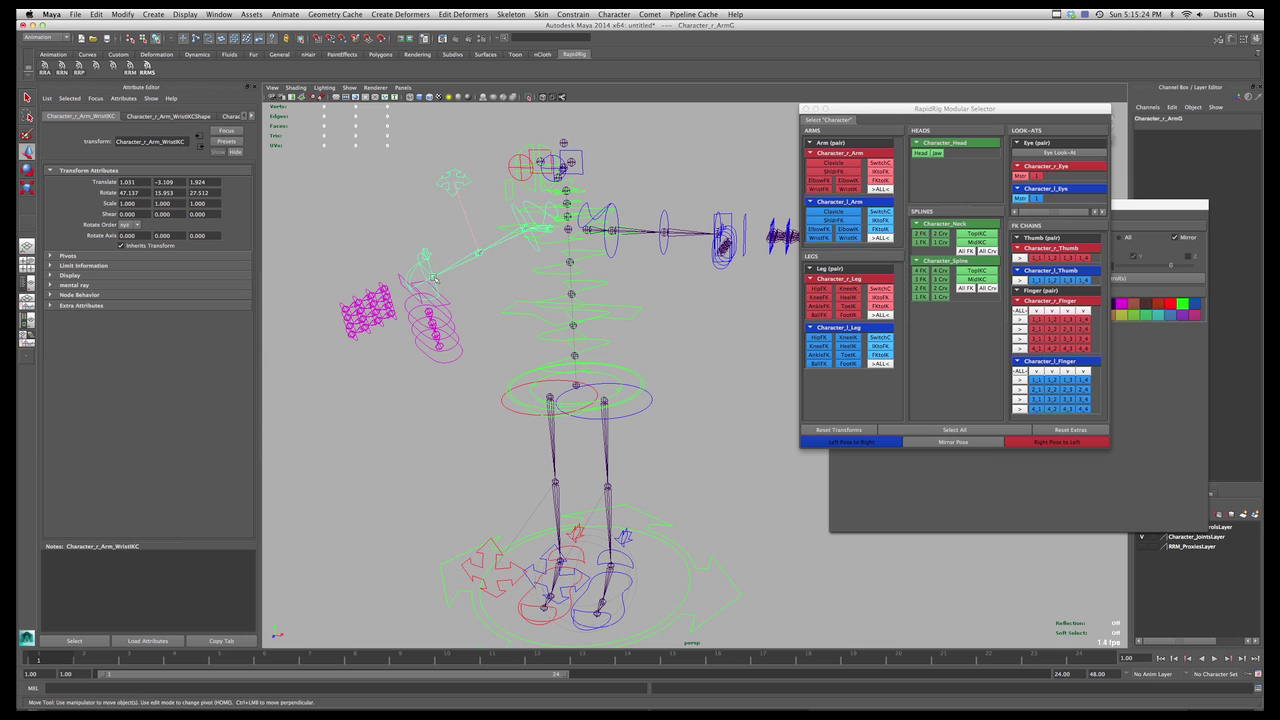
{"action": "left_click_drag", "start_coordinate": [428, 275], "coordinate": [458, 276]}
{"action": "key", "text": "z"}
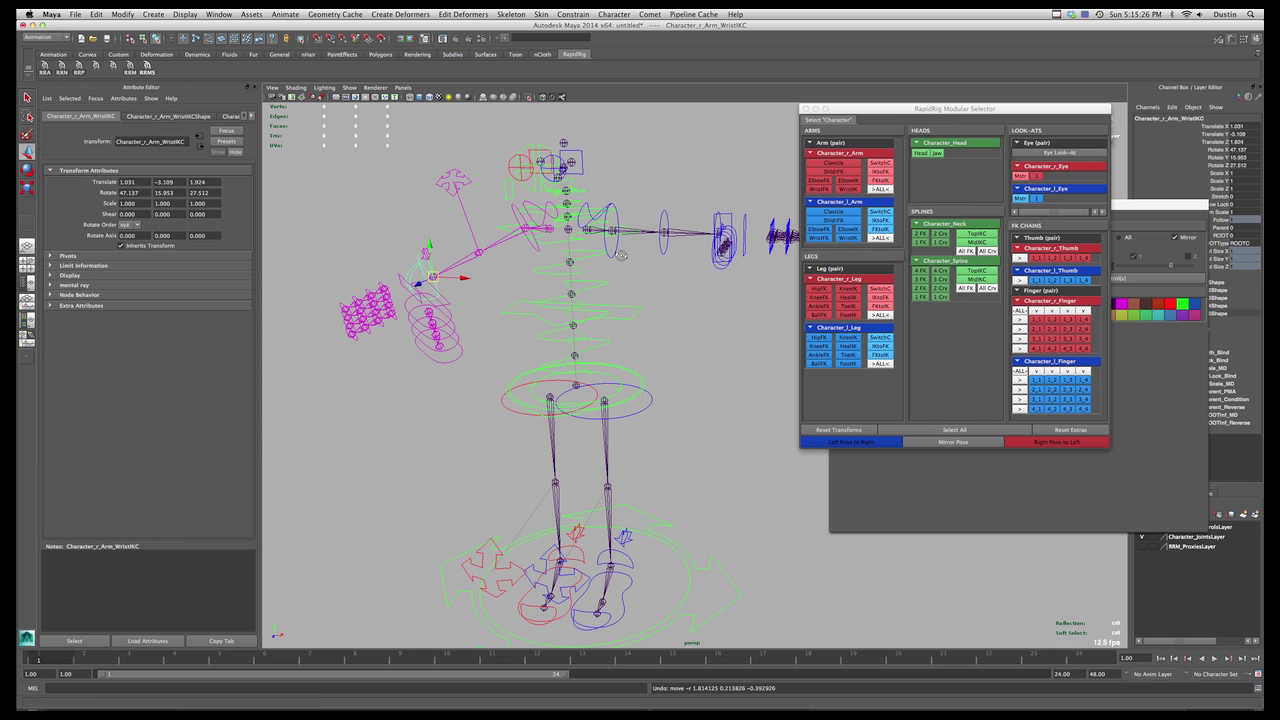
Step: Rotate the right arm's elbow FK control to about Y 49.5 and match the arm's IK controls to that pose
{"action": "left_click_drag", "start_coordinate": [622, 256], "coordinate": [634, 262], "text": "alt"}
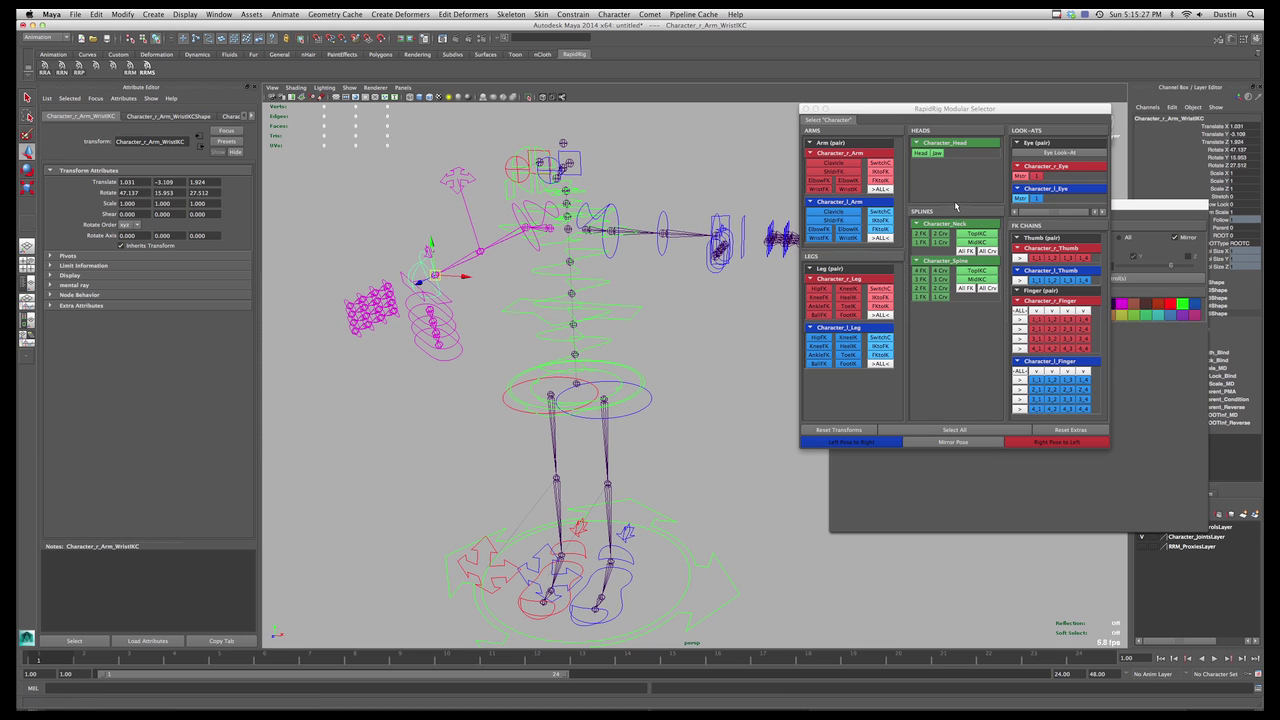
{"action": "left_click", "coordinate": [880, 176]}
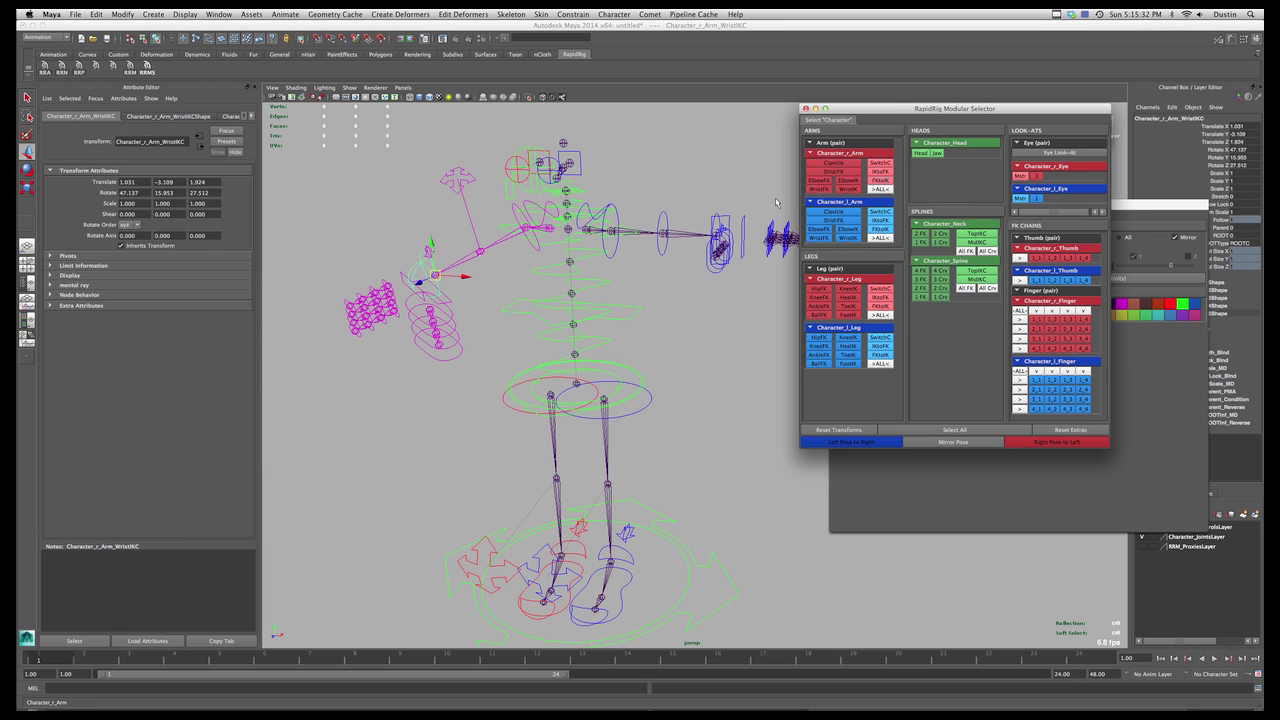
{"action": "left_click", "coordinate": [492, 271]}
{"action": "key", "text": "e"}
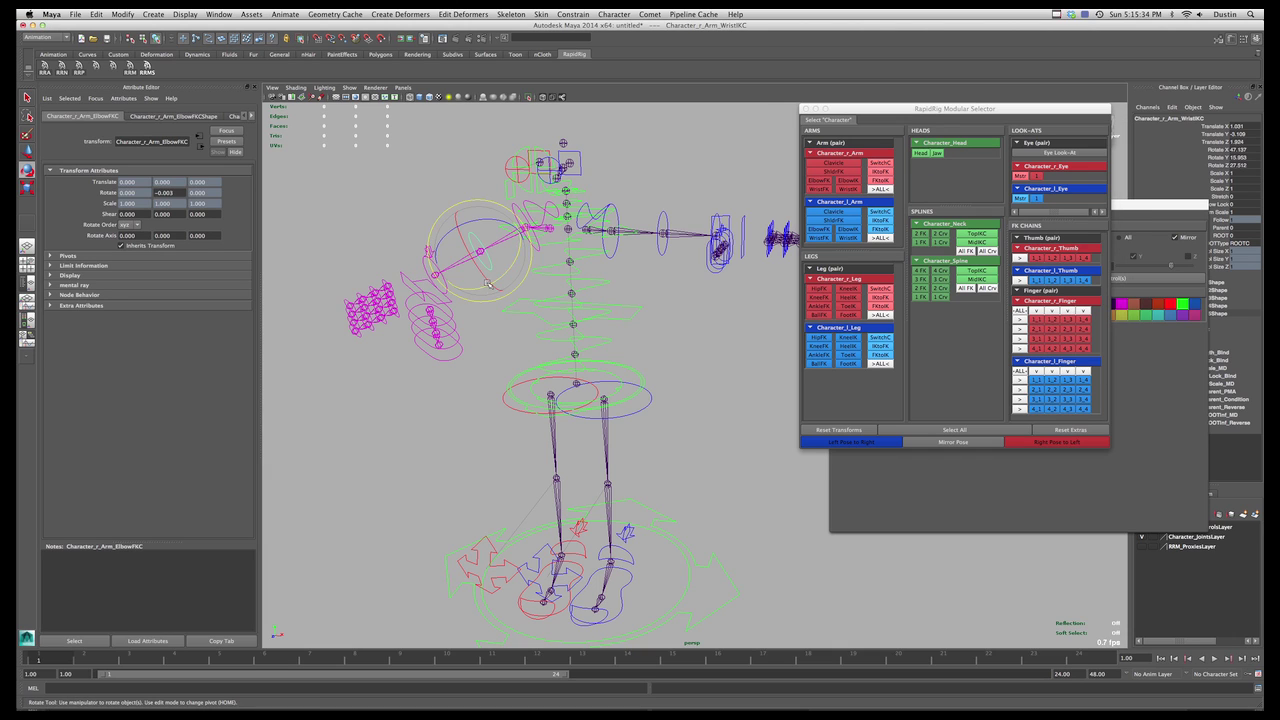
{"action": "mouse_move", "coordinate": [519, 253]}
{"action": "left_mouse_down"}
{"action": "mouse_move", "coordinate": [505, 278]}
{"action": "mouse_move", "coordinate": [523, 250]}
{"action": "left_mouse_up"}
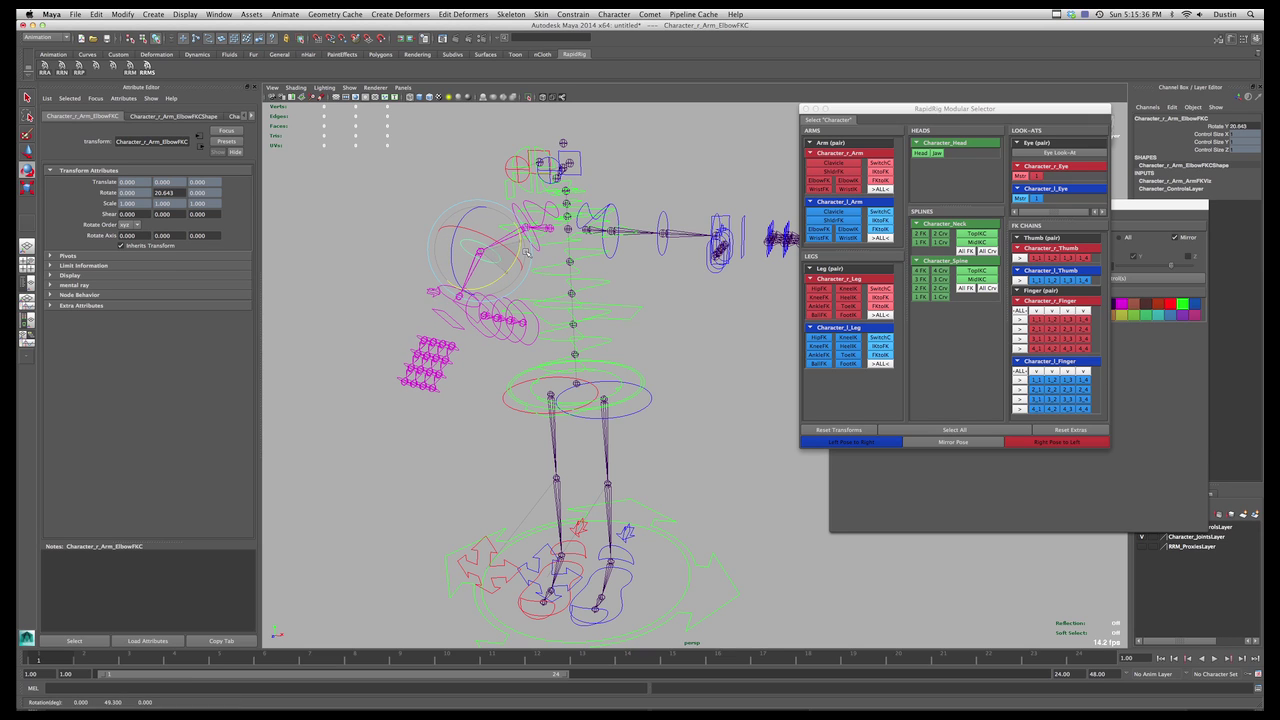
{"action": "left_click", "coordinate": [881, 172]}
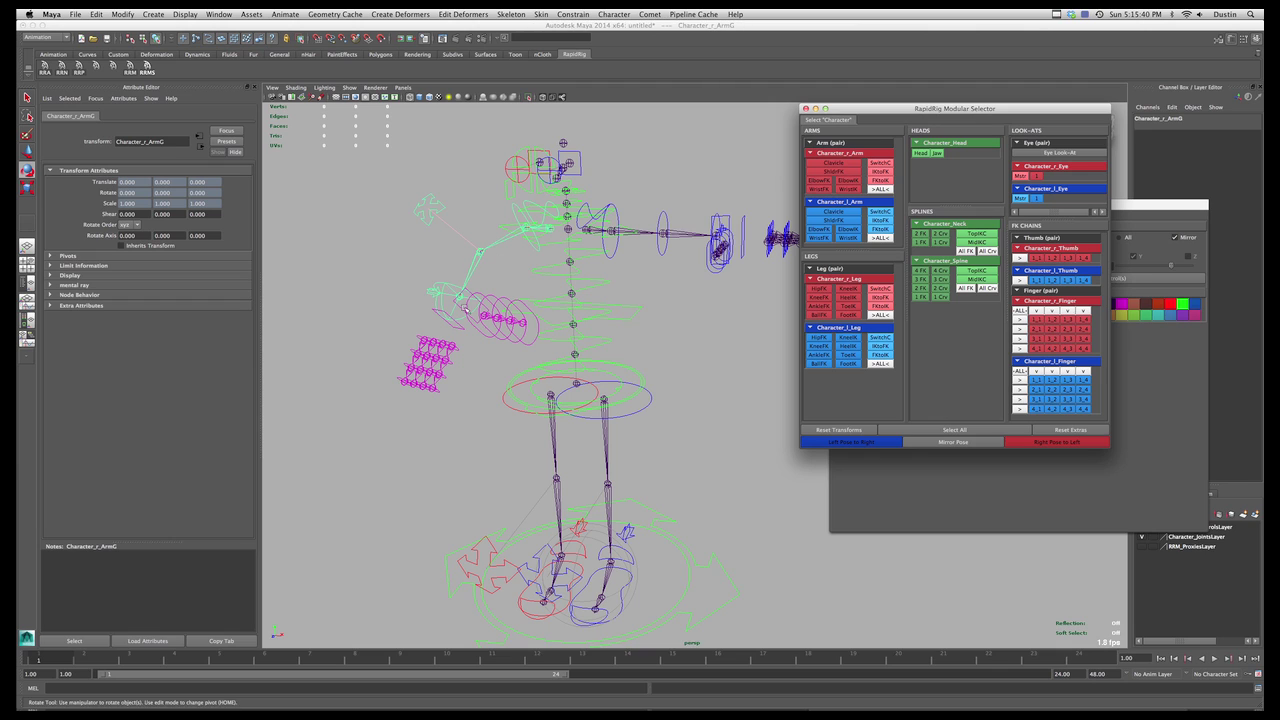
Step: Move the right arm's wrist IK control slightly upward, and select all of the right arm's controls from the selector
{"action": "left_click", "coordinate": [449, 287]}
{"action": "mouse_move", "coordinate": [459, 296]}
{"action": "left_mouse_down"}
{"action": "mouse_move", "coordinate": [436, 274]}
{"action": "mouse_move", "coordinate": [459, 284]}
{"action": "left_mouse_up"}
{"action": "left_click", "coordinate": [881, 189]}
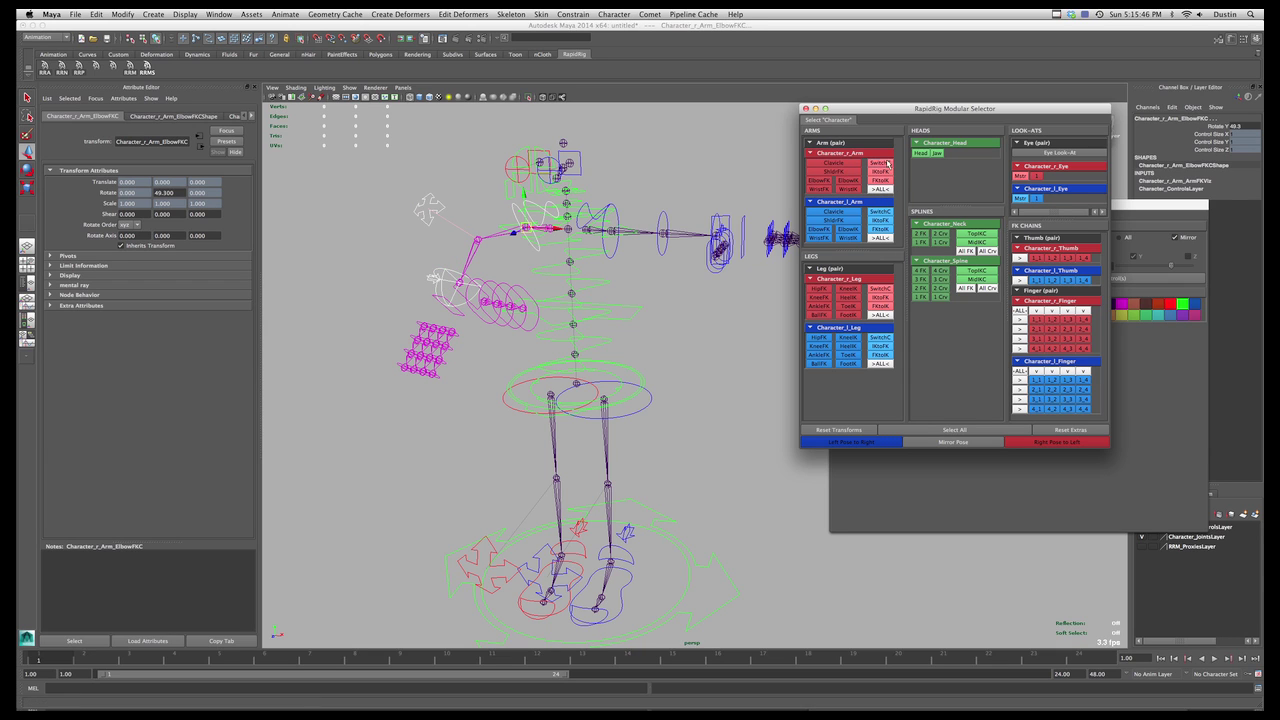
Step: Select the left arm's clavicle, shoulder FK, elbow FK and wrist FK controls from the selector
{"action": "mouse_move", "coordinate": [505, 280]}
{"action": "left_mouse_down", "text": "alt"}
{"action": "mouse_move", "coordinate": [525, 282]}
{"action": "mouse_move", "coordinate": [508, 272]}
{"action": "left_mouse_up", "text": "alt"}
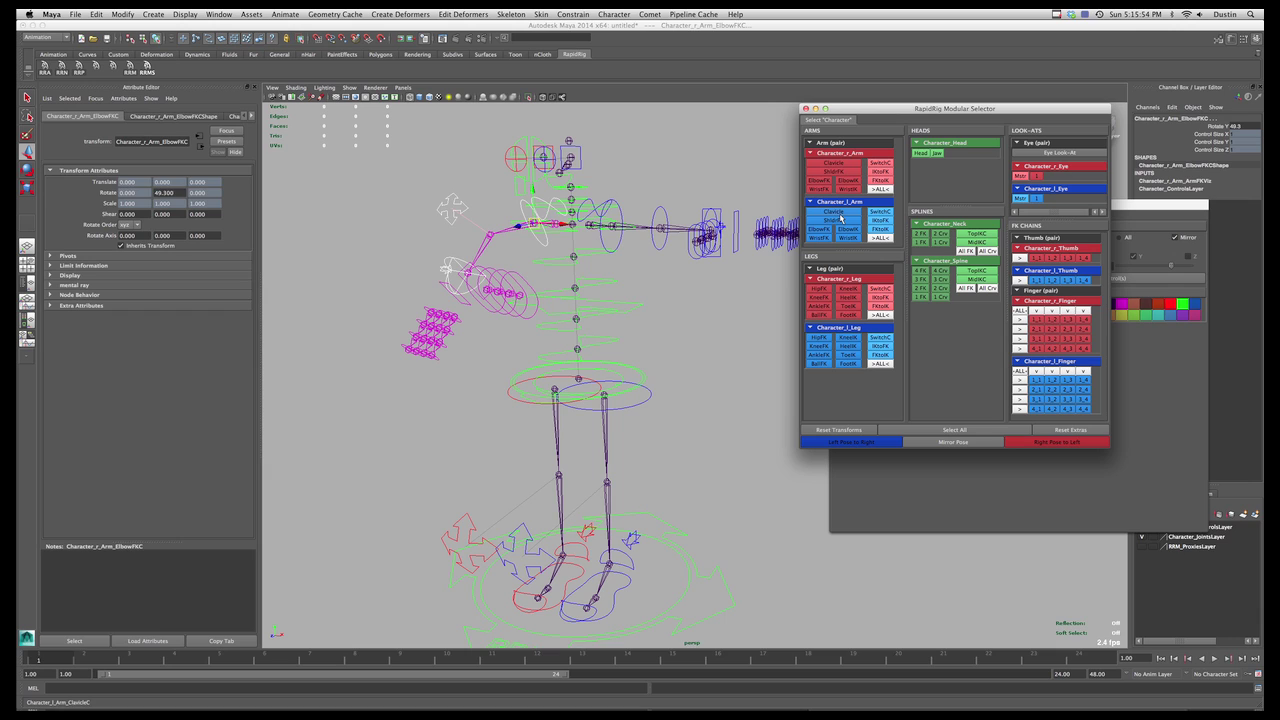
{"action": "left_click", "coordinate": [838, 212]}
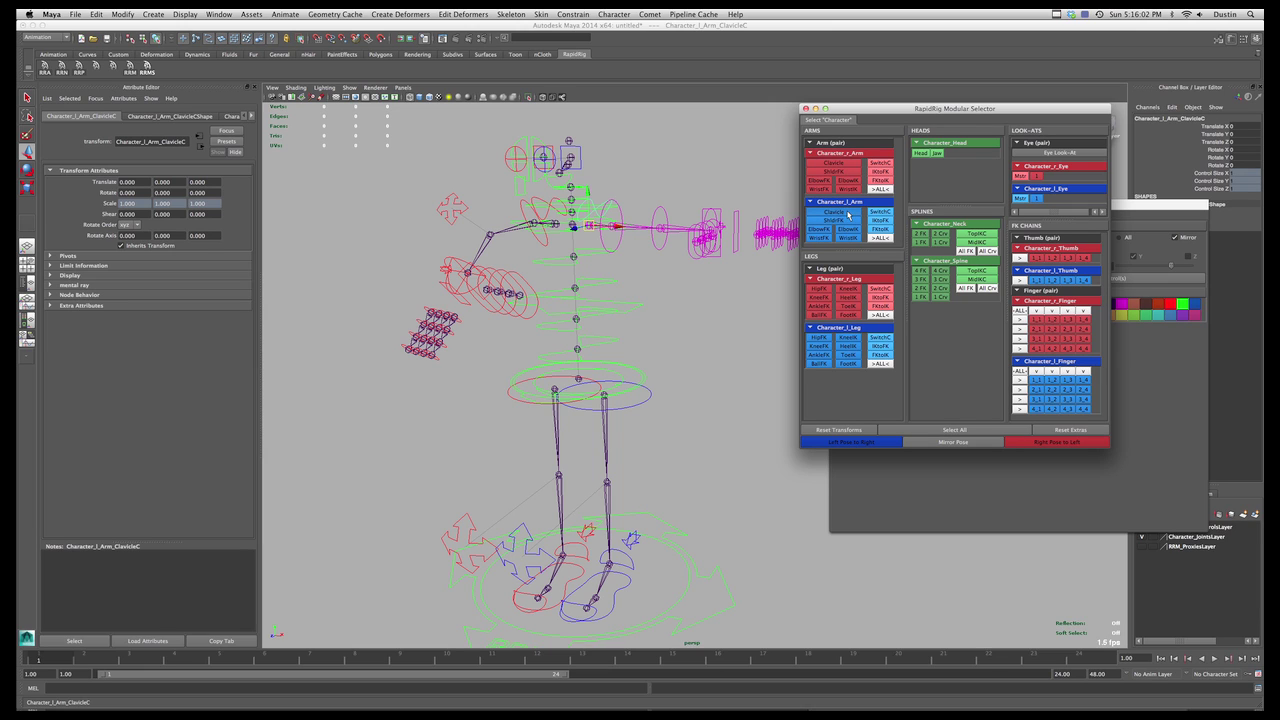
{"action": "left_click", "coordinate": [842, 221]}
{"action": "left_click", "coordinate": [838, 229]}
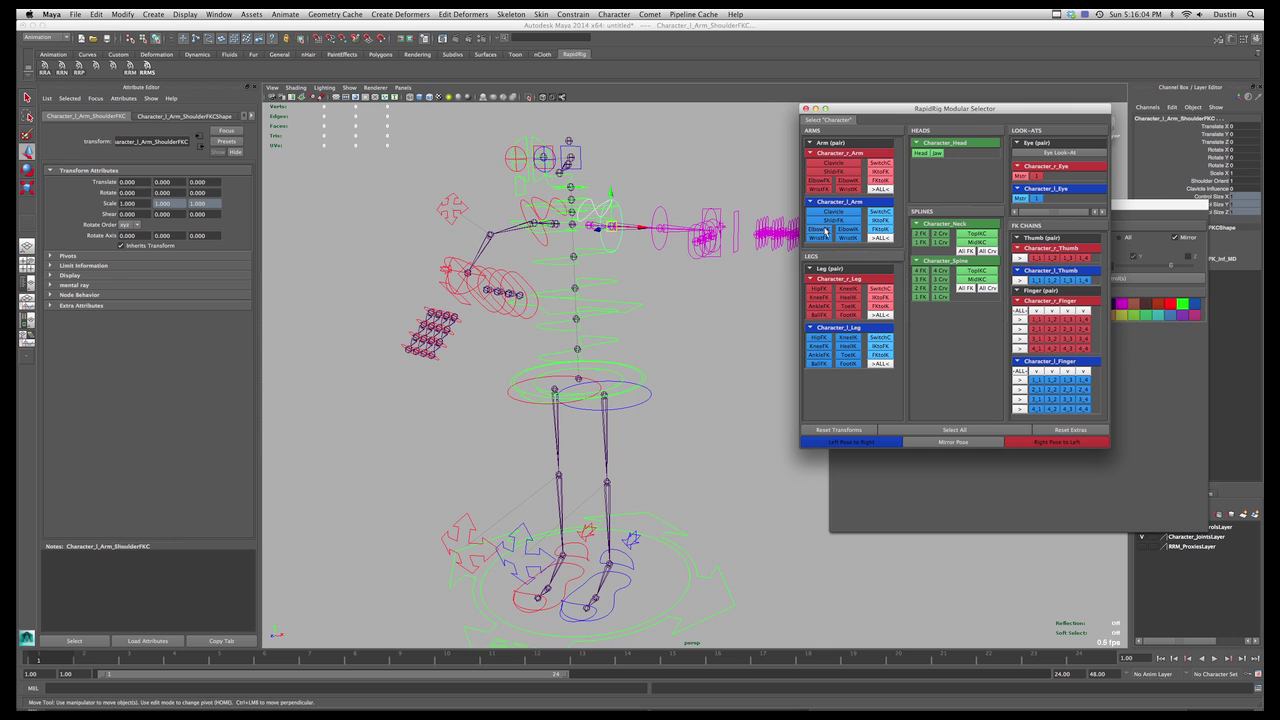
{"action": "left_click", "coordinate": [820, 238]}
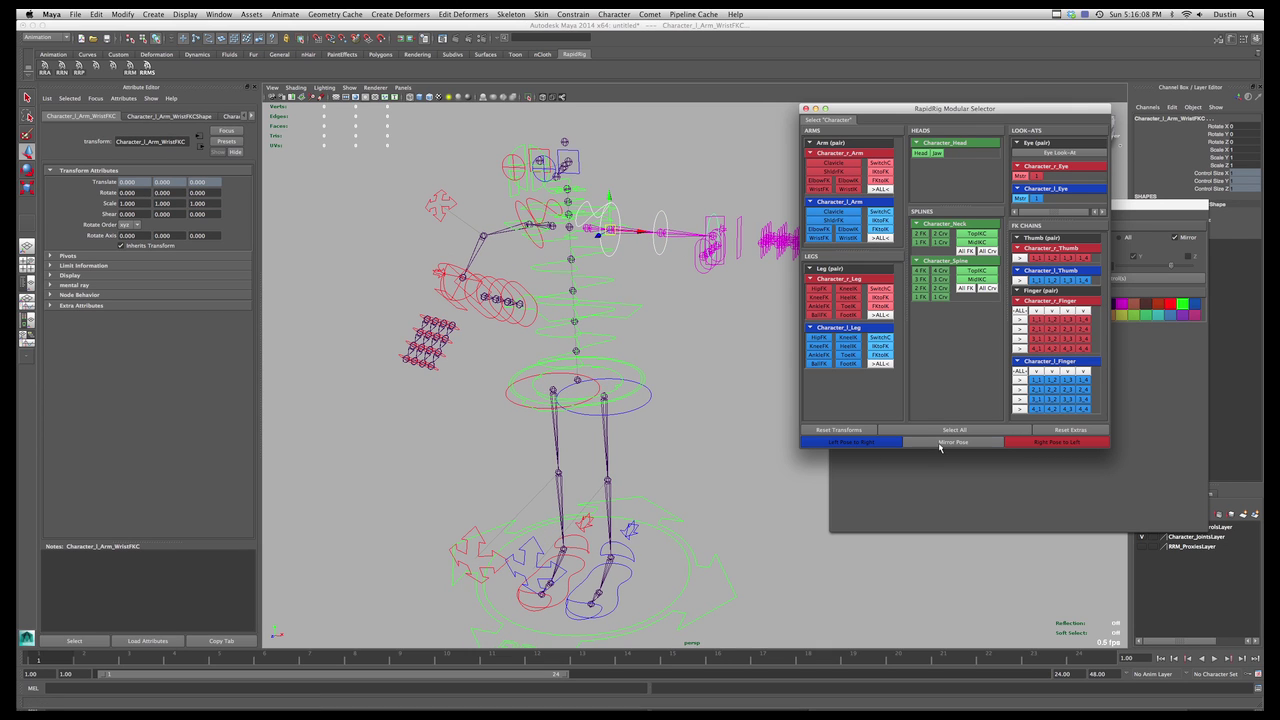
Step: Try rotating the left arm's FK controls, and select all of the left arm's controls from the selector
{"action": "left_click_drag", "start_coordinate": [683, 351], "coordinate": [648, 278], "text": "alt"}
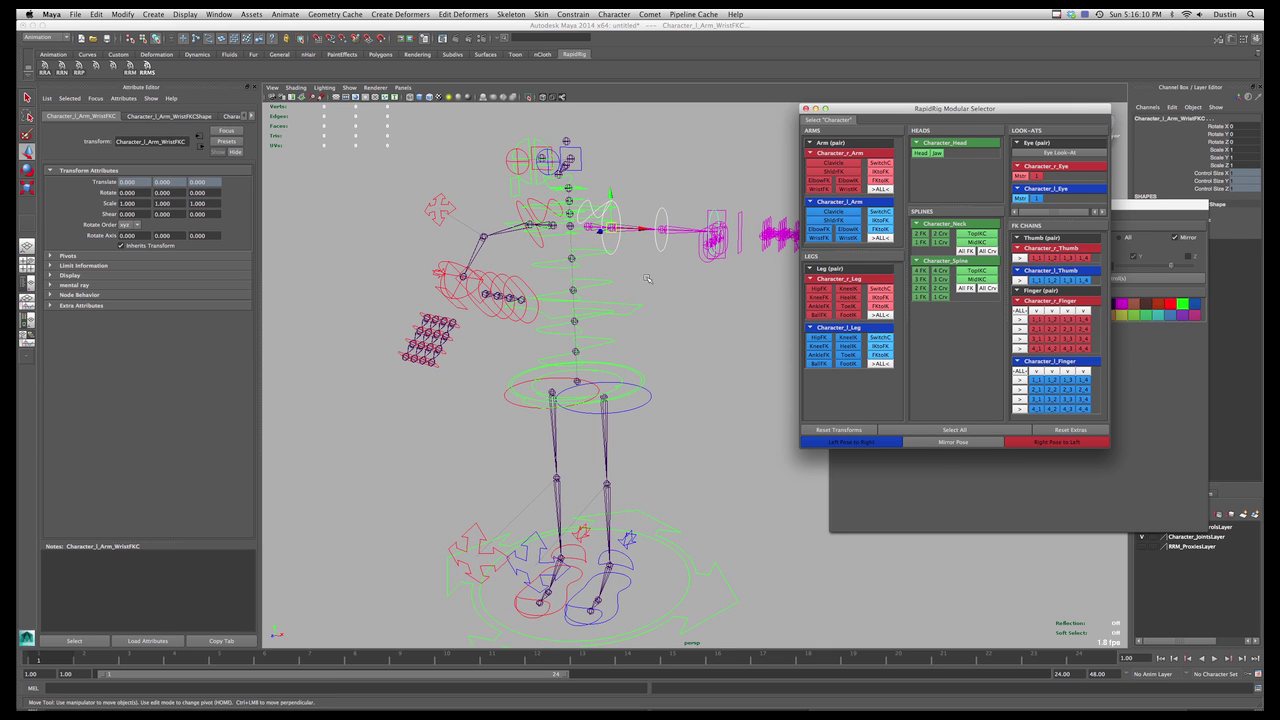
{"action": "left_click", "coordinate": [710, 240]}
{"action": "key", "text": "e"}
{"action": "mouse_move", "coordinate": [716, 212]}
{"action": "left_mouse_down"}
{"action": "mouse_move", "coordinate": [725, 200]}
{"action": "mouse_move", "coordinate": [706, 228]}
{"action": "mouse_move", "coordinate": [701, 192]}
{"action": "left_mouse_up"}
{"action": "left_click", "coordinate": [654, 158]}
{"action": "middle_click_drag", "start_coordinate": [654, 158], "coordinate": [637, 153], "text": "alt"}
{"action": "left_click", "coordinate": [879, 238]}
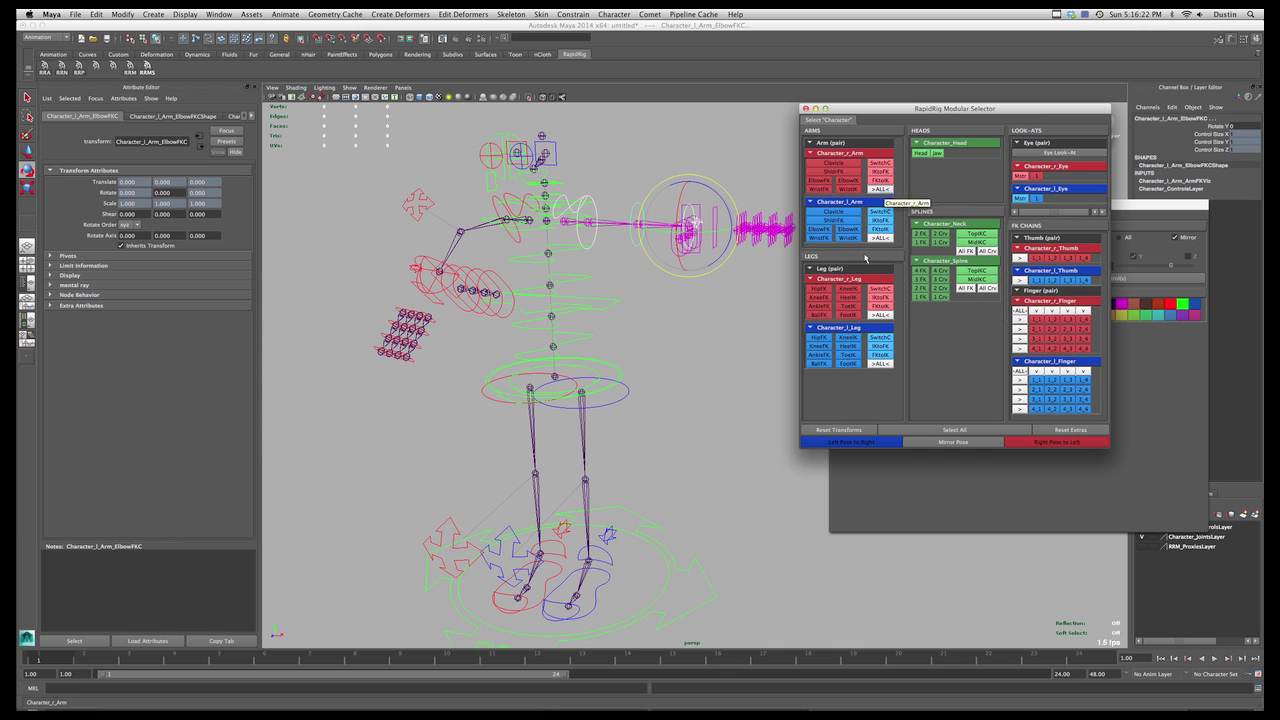
Step: Select the right leg's hip, knee, ankle and ball FK, knee, heel, toe and foot IK, and switch controls in turn from the selector
{"action": "left_click", "coordinate": [827, 298]}
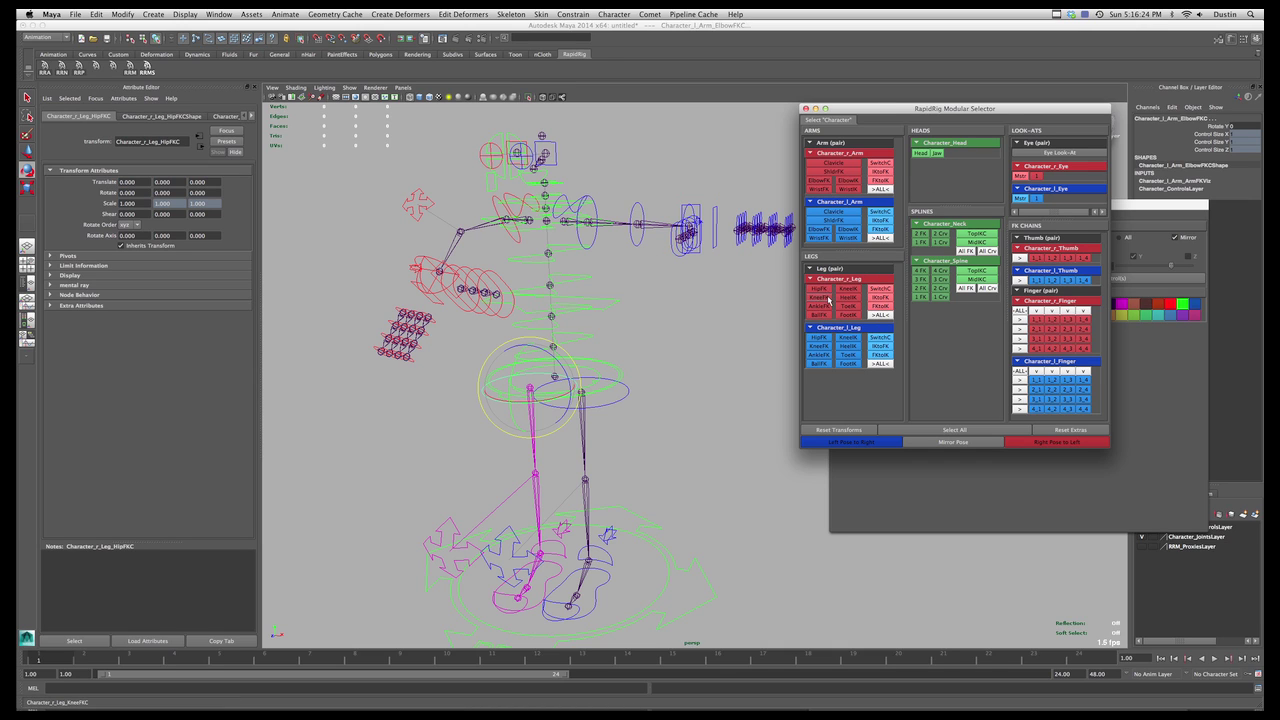
{"action": "left_click", "coordinate": [823, 307]}
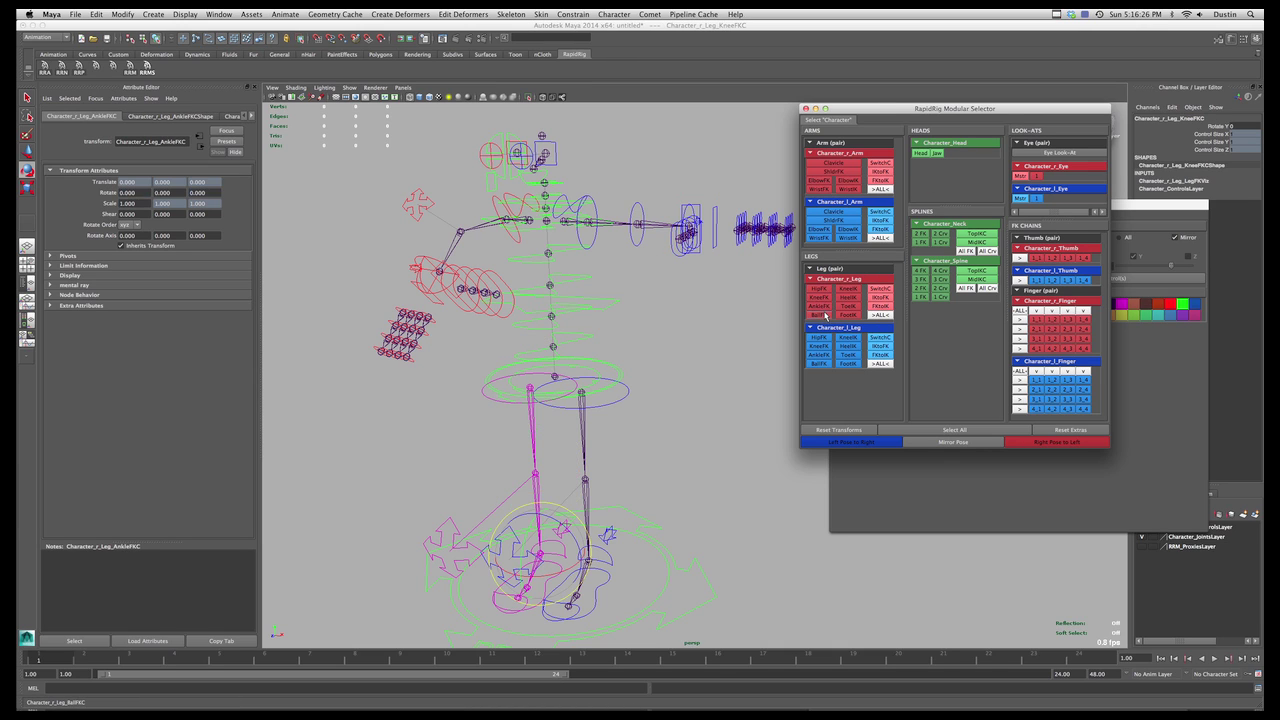
{"action": "left_click", "coordinate": [825, 315]}
{"action": "left_click", "coordinate": [853, 290]}
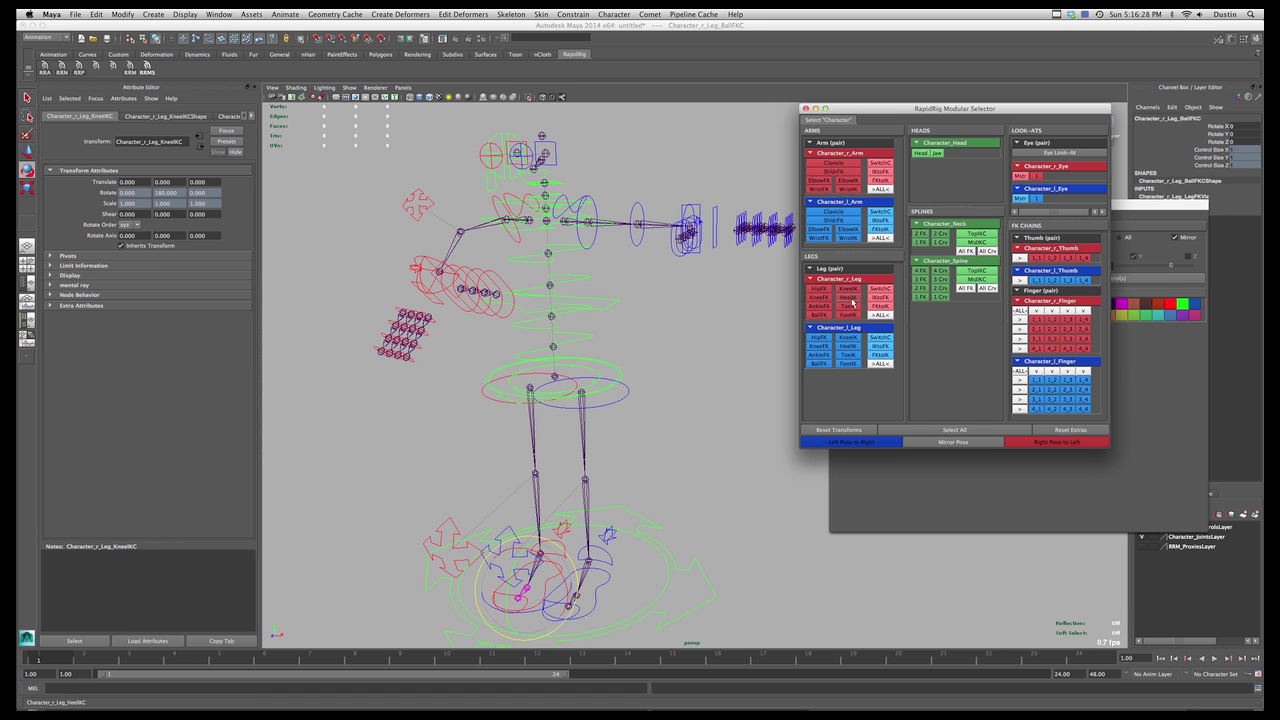
{"action": "left_click", "coordinate": [851, 299]}
{"action": "left_click", "coordinate": [848, 306]}
{"action": "left_click", "coordinate": [848, 315]}
{"action": "left_click_drag", "start_coordinate": [691, 369], "coordinate": [760, 340], "text": "alt"}
{"action": "left_click", "coordinate": [886, 290]}
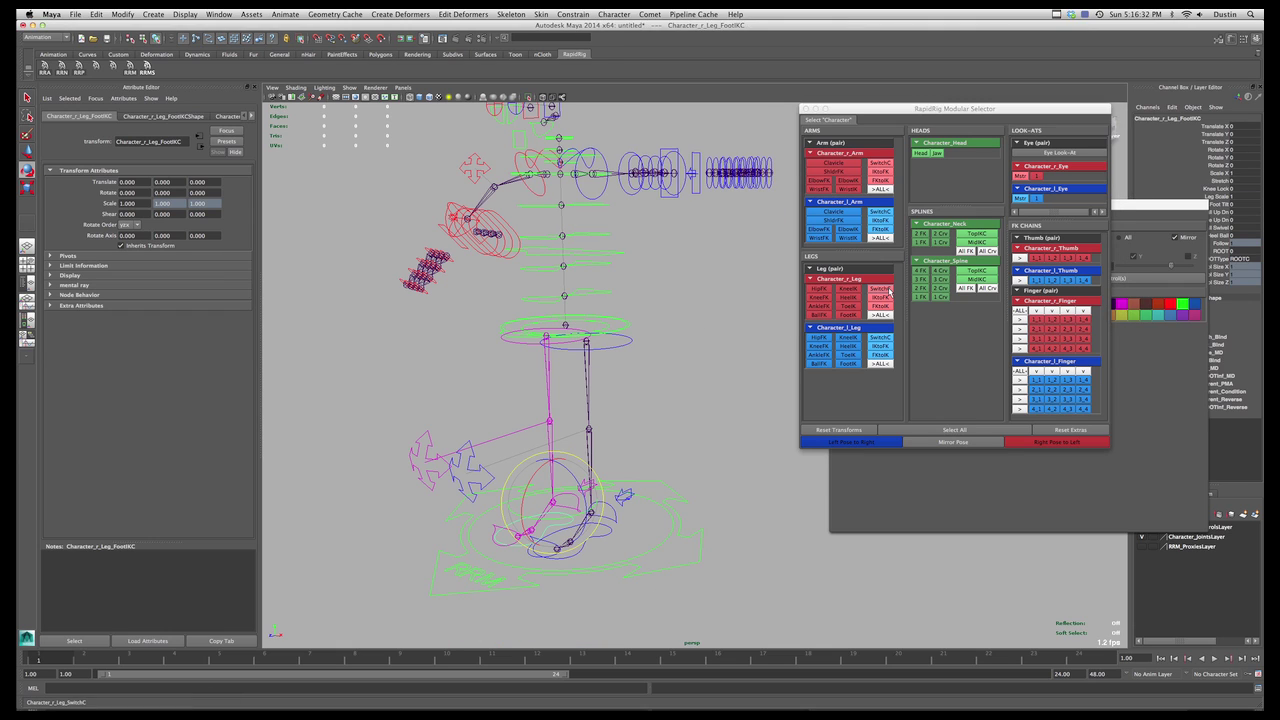
Step: Lift the left leg's foot IK control off the ground, and move its knee IK control to about X 4.8, Y 2.9, Z -4.0
{"action": "key", "text": "w"}
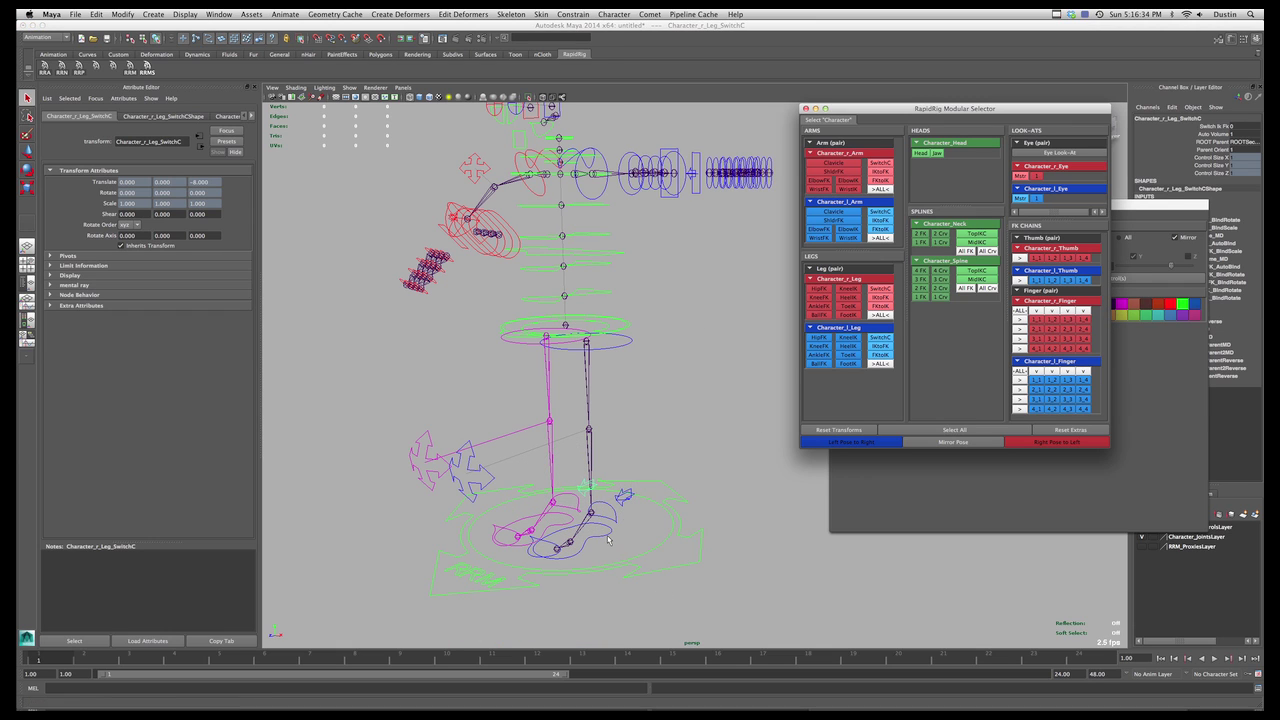
{"action": "left_click", "coordinate": [591, 513]}
{"action": "left_click_drag", "start_coordinate": [591, 513], "coordinate": [621, 446]}
{"action": "left_click", "coordinate": [485, 470]}
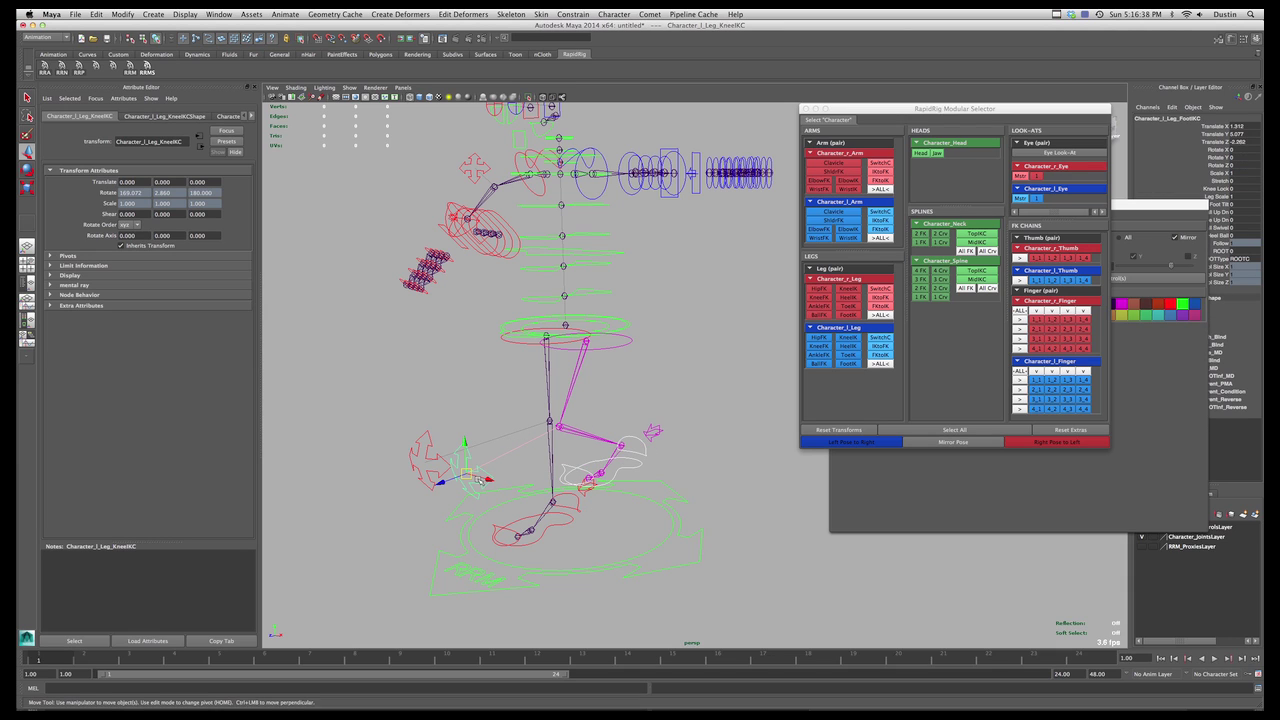
{"action": "left_click_drag", "start_coordinate": [465, 473], "coordinate": [563, 428]}
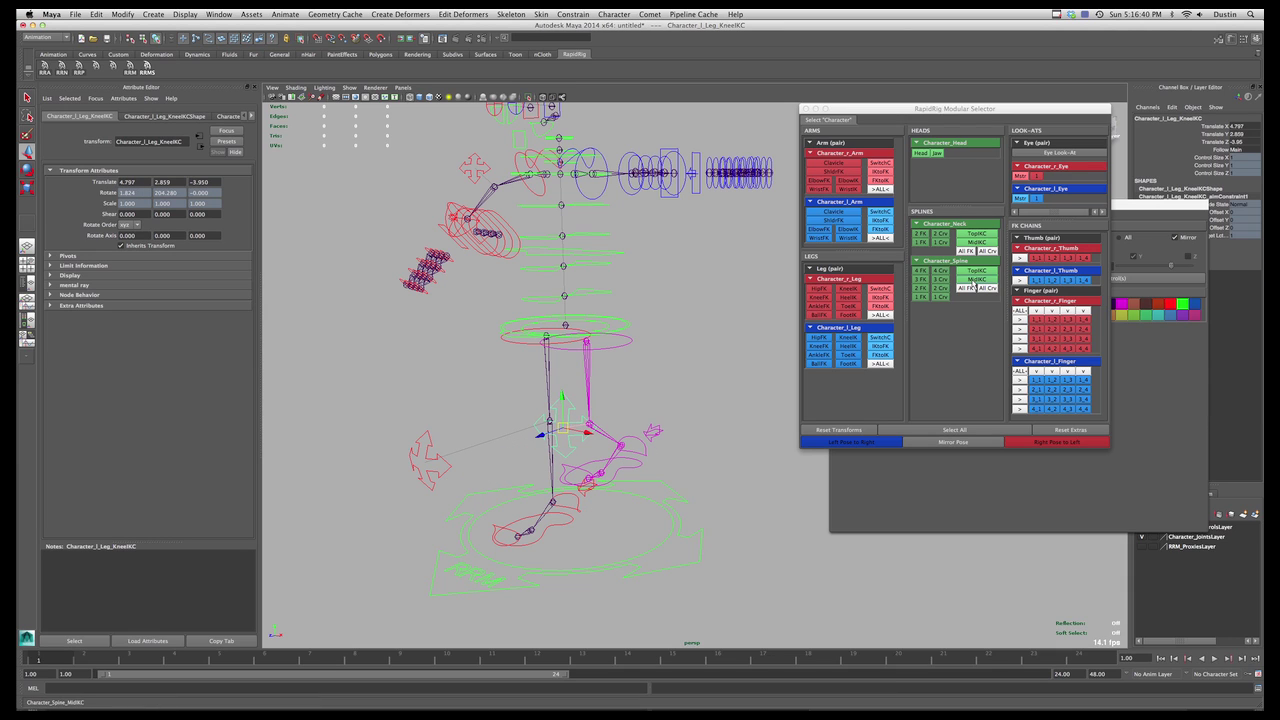
Step: Match the left leg's FK controls to its current IK pose, undoing and redoing the match to compare
{"action": "left_click", "coordinate": [885, 310]}
{"action": "left_click_drag", "start_coordinate": [620, 445], "coordinate": [703, 399], "text": "alt"}
{"action": "key", "text": "z"}
{"action": "left_click", "coordinate": [877, 357]}
{"action": "key", "text": "z"}
{"action": "key", "text": "shift+z"}
Step: Select all of the left leg's controls from the selector, and clear the selection
{"action": "right_click_drag", "start_coordinate": [709, 382], "coordinate": [711, 343], "text": "alt"}
{"action": "left_click", "coordinate": [711, 342]}
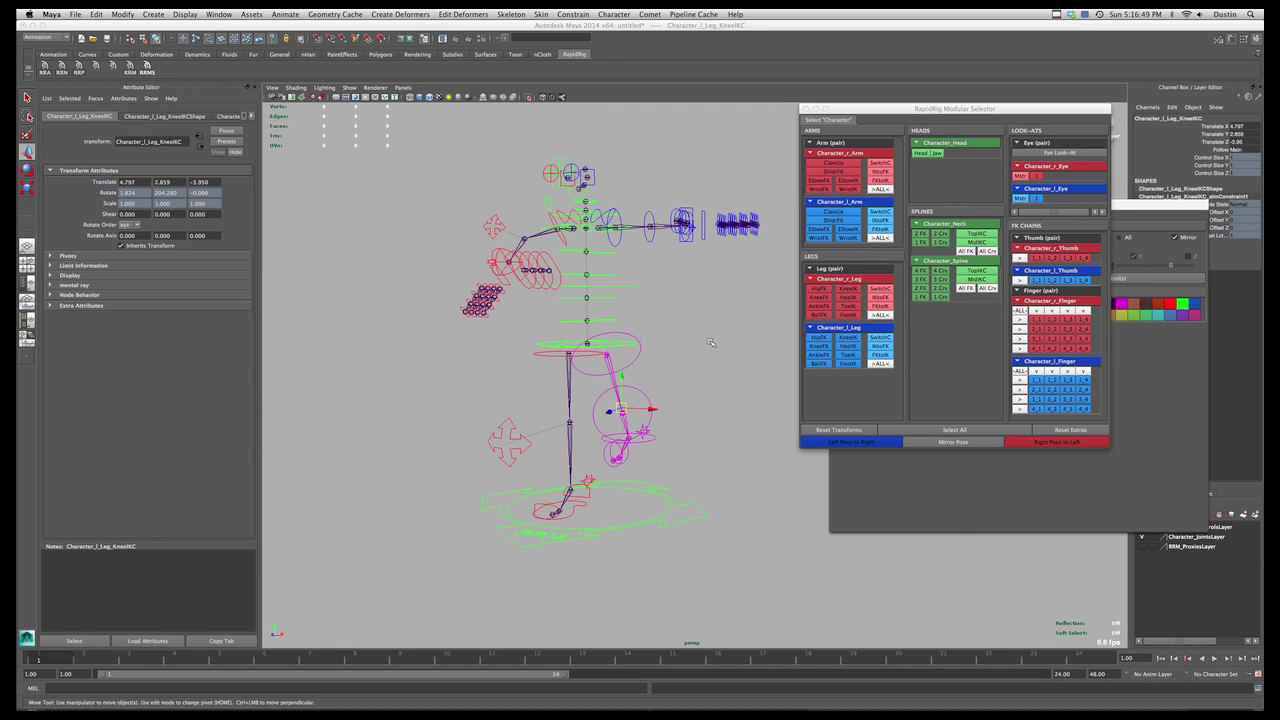
{"action": "left_click", "coordinate": [879, 364]}
{"action": "left_click", "coordinate": [737, 366]}
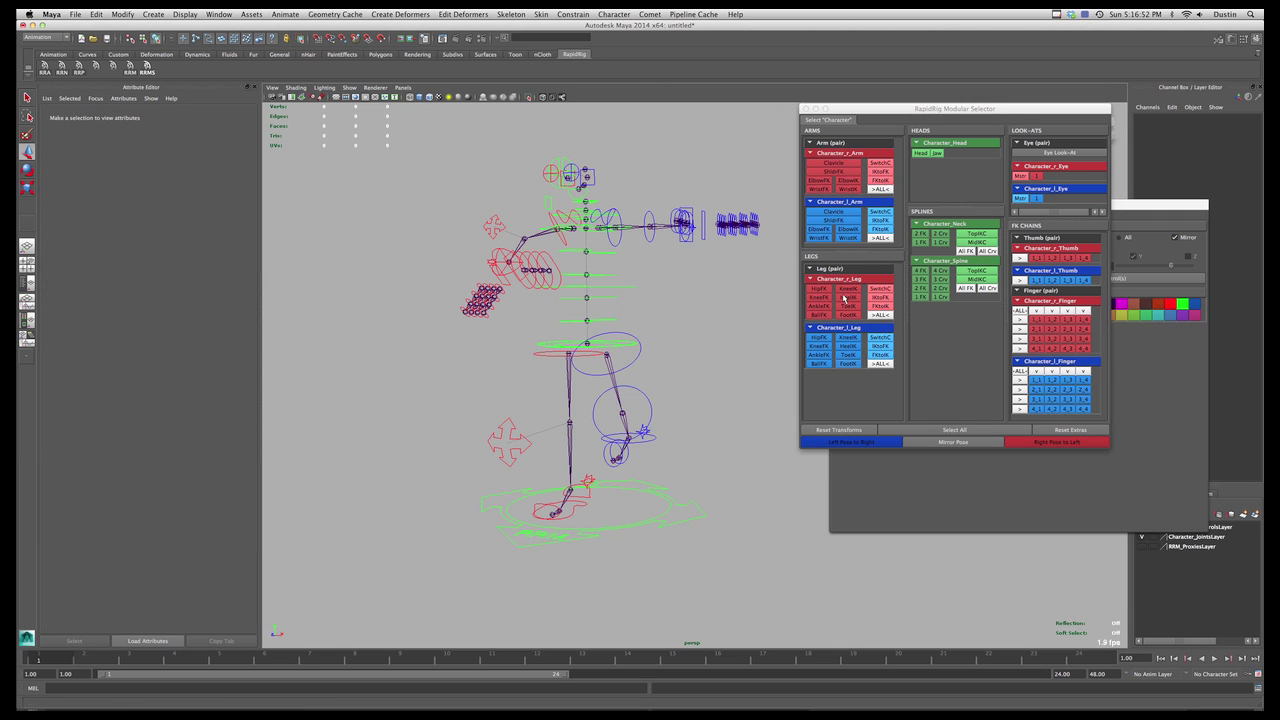
{"action": "middle_click_drag", "start_coordinate": [566, 327], "coordinate": [602, 353], "text": "alt"}
{"action": "right_click_drag", "start_coordinate": [602, 353], "coordinate": [619, 340], "text": "alt"}
{"action": "left_click_drag", "start_coordinate": [619, 340], "coordinate": [645, 345], "text": "alt"}
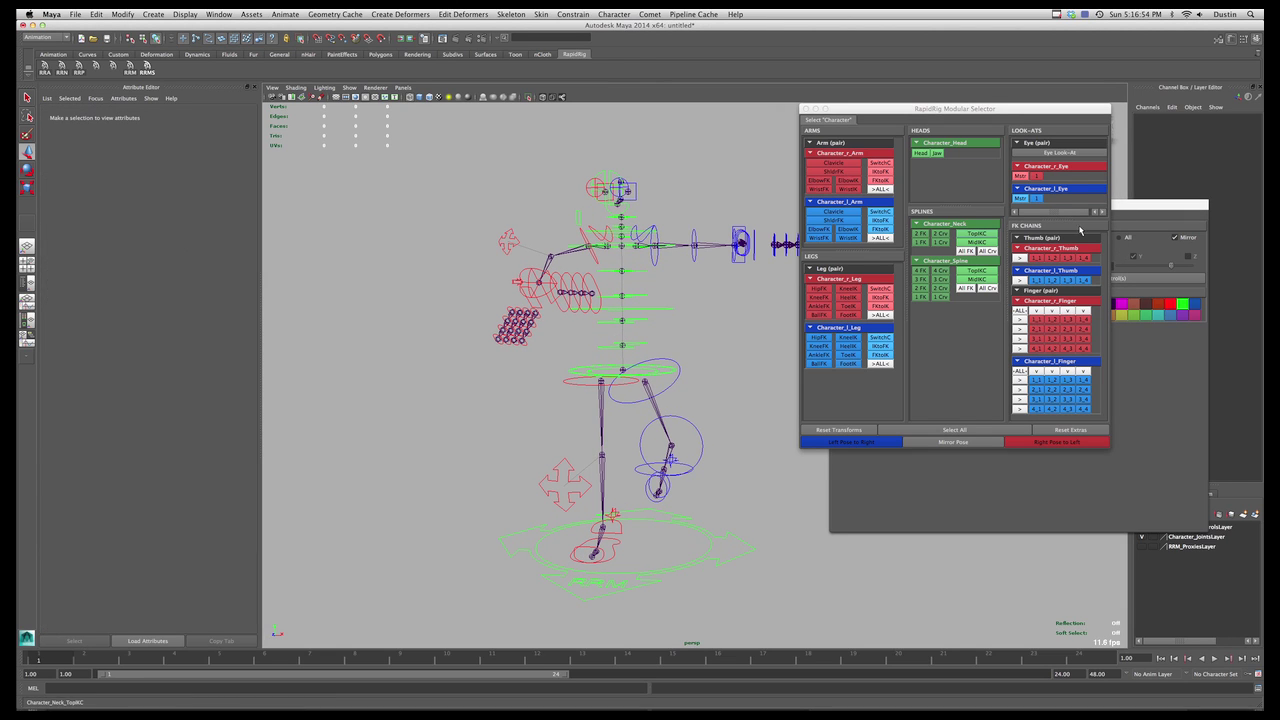
Step: Select the head control from the selector, try rotating it, and undo the rotation
{"action": "left_click", "coordinate": [920, 153]}
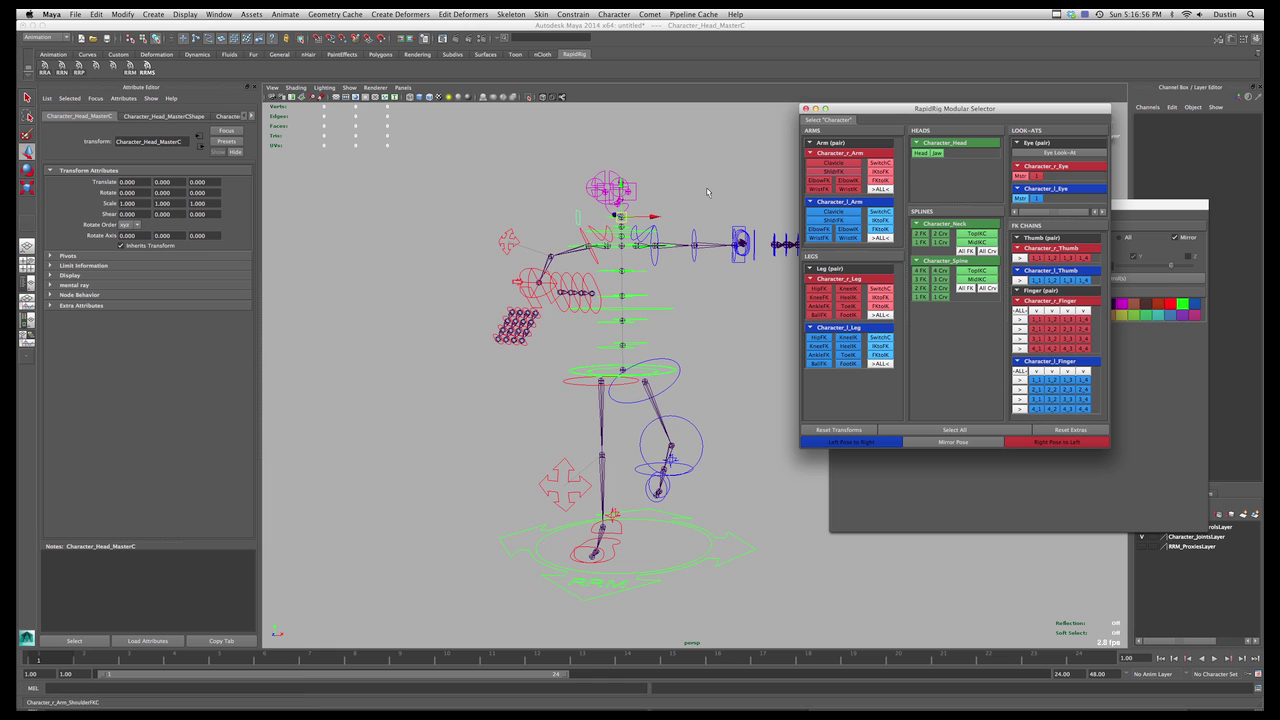
{"action": "left_click_drag", "start_coordinate": [686, 192], "coordinate": [670, 225], "text": "alt"}
{"action": "key", "text": "e"}
{"action": "left_click_drag", "start_coordinate": [607, 187], "coordinate": [606, 219]}
{"action": "key", "text": "z"}
{"action": "key", "text": "z"}
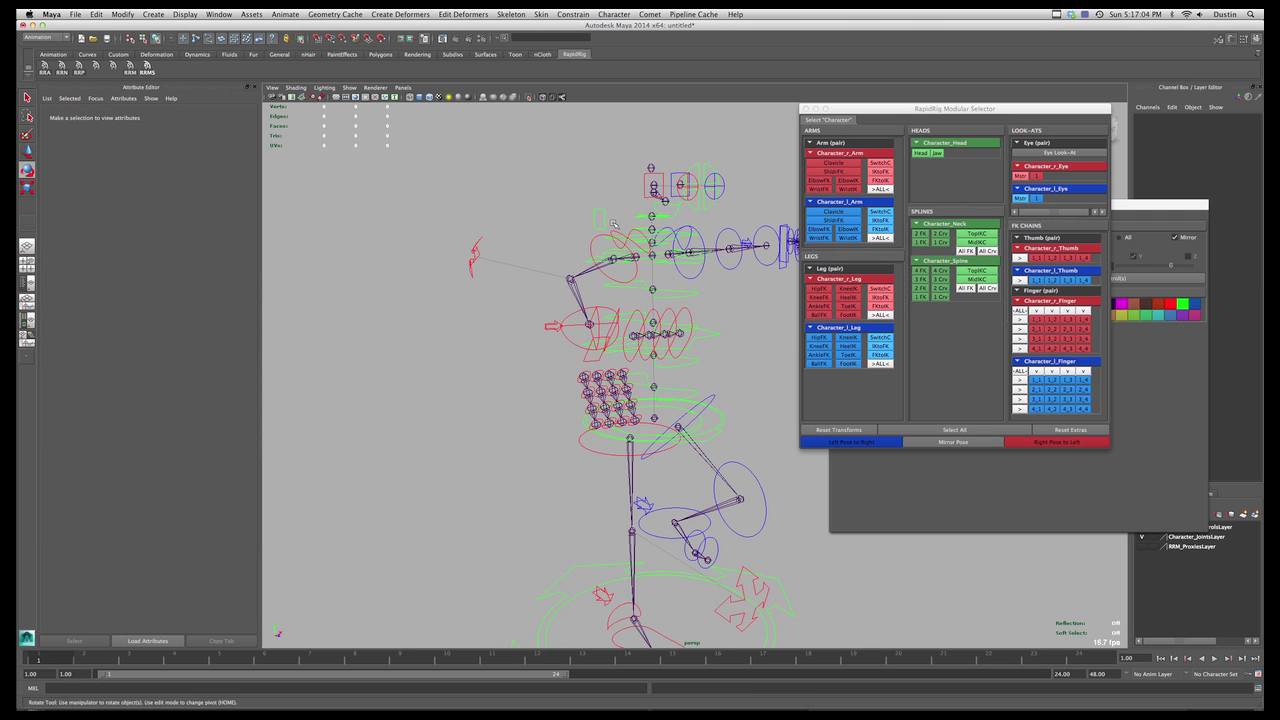
Step: Reselect the head master control in the viewport, try rotating it about Z, and undo the rotation
{"action": "left_click", "coordinate": [614, 220]}
{"action": "key", "text": "w"}
{"action": "key", "text": "e"}
{"action": "mouse_move", "coordinate": [644, 213]}
{"action": "left_mouse_down"}
{"action": "mouse_move", "coordinate": [638, 197]}
{"action": "mouse_move", "coordinate": [547, 223]}
{"action": "mouse_move", "coordinate": [668, 204]}
{"action": "mouse_move", "coordinate": [652, 196]}
{"action": "left_mouse_up"}
{"action": "key", "text": "q"}
{"action": "key", "text": "e"}
{"action": "key", "text": "z"}
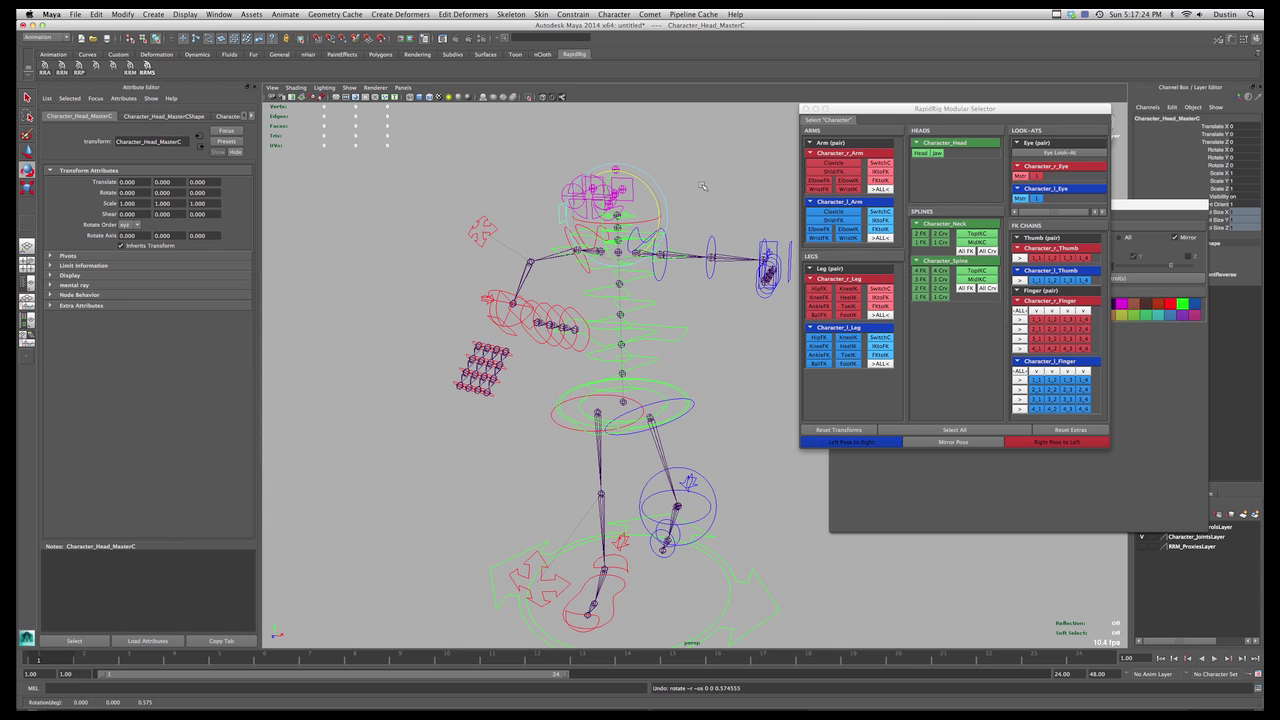
Step: Select the neck's top IK control, try rotating it about Z, and undo the rotation
{"action": "left_click", "coordinate": [634, 219]}
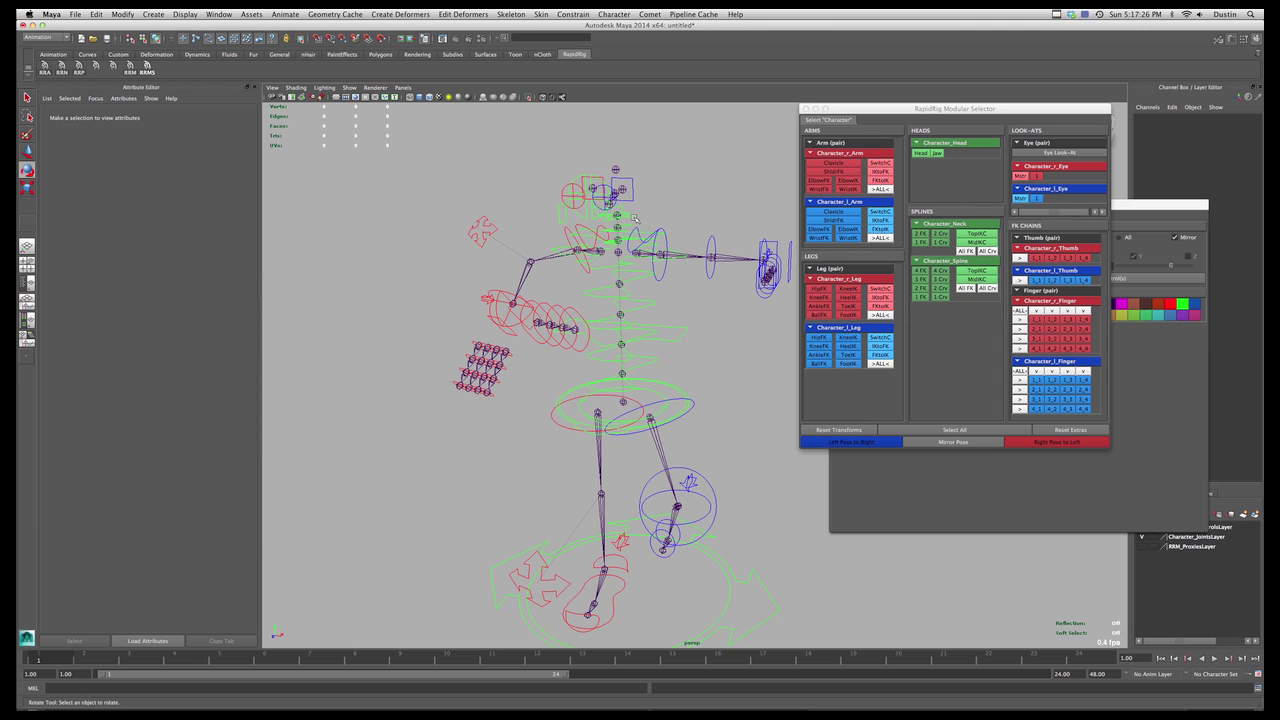
{"action": "left_click", "coordinate": [634, 218]}
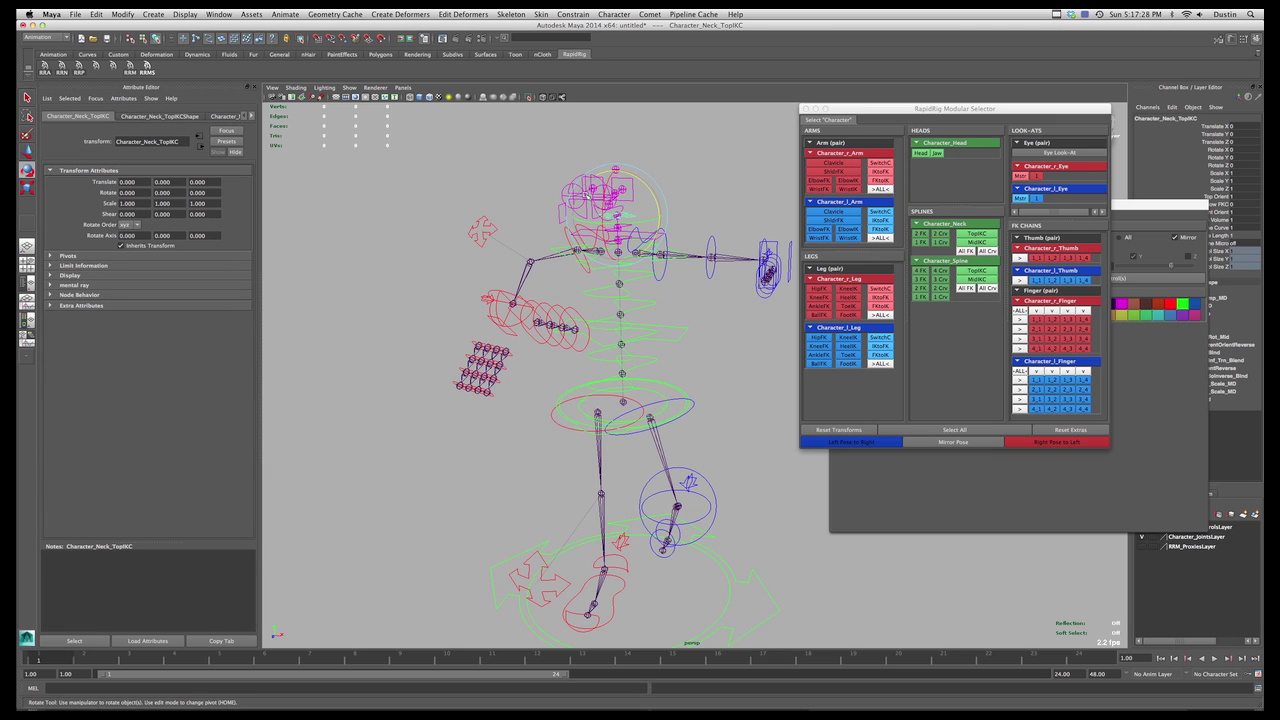
{"action": "left_click_drag", "start_coordinate": [646, 183], "coordinate": [635, 178]}
{"action": "key", "text": "ctrl+z"}
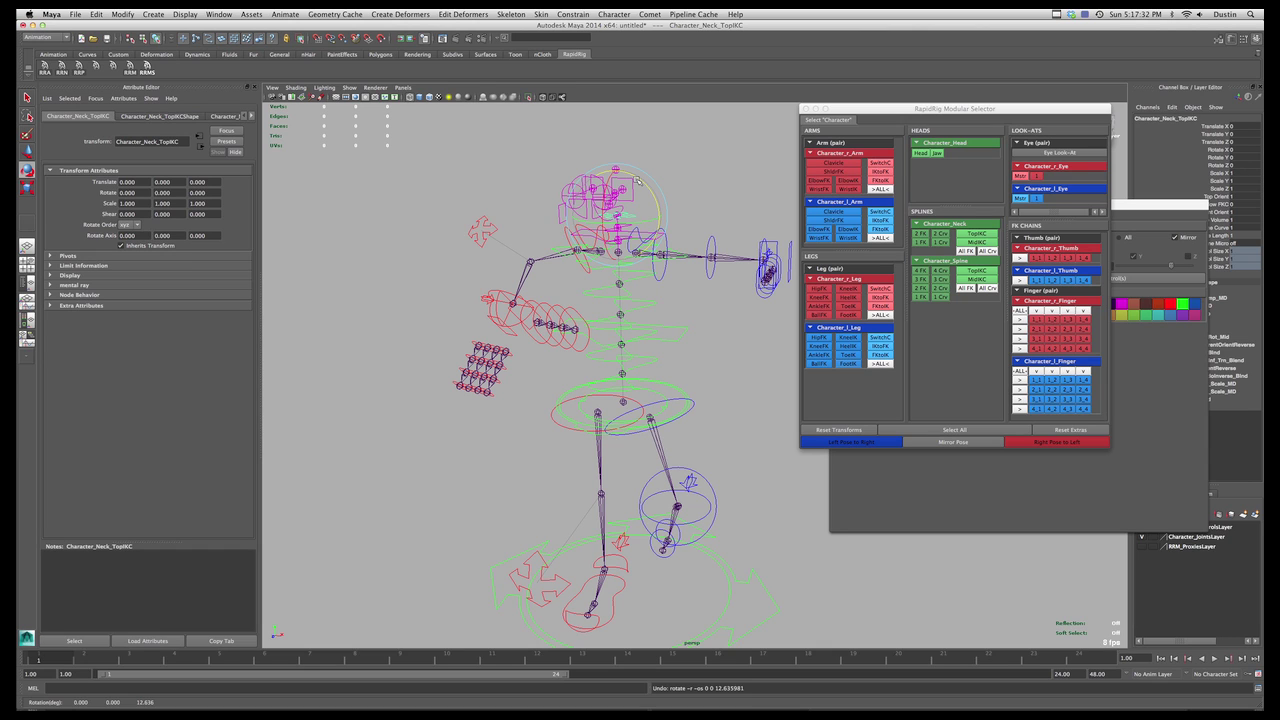
Step: Select the jaw control from the selector, try rotating it, undo the rotation, and clear the selection
{"action": "left_click", "coordinate": [937, 155]}
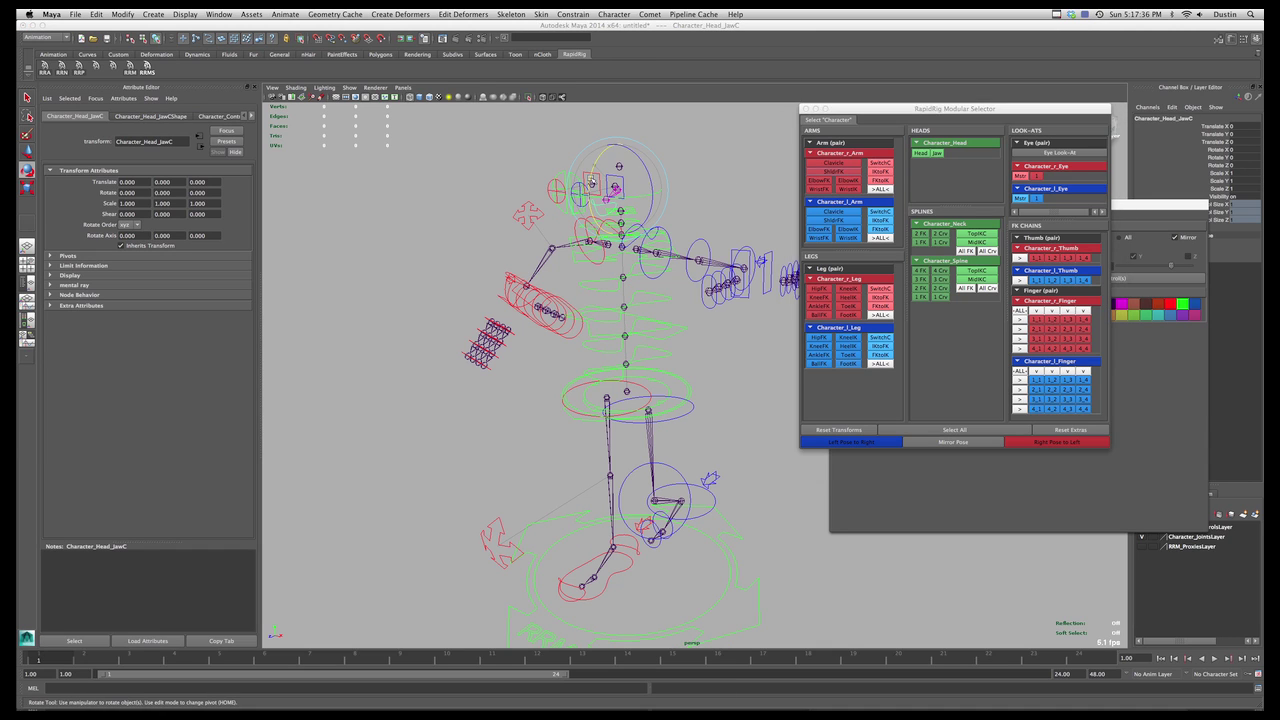
{"action": "left_click_drag", "start_coordinate": [591, 183], "coordinate": [652, 177]}
{"action": "key", "text": "w"}
{"action": "key", "text": "z"}
{"action": "key", "text": "z"}
{"action": "left_click", "coordinate": [673, 172]}
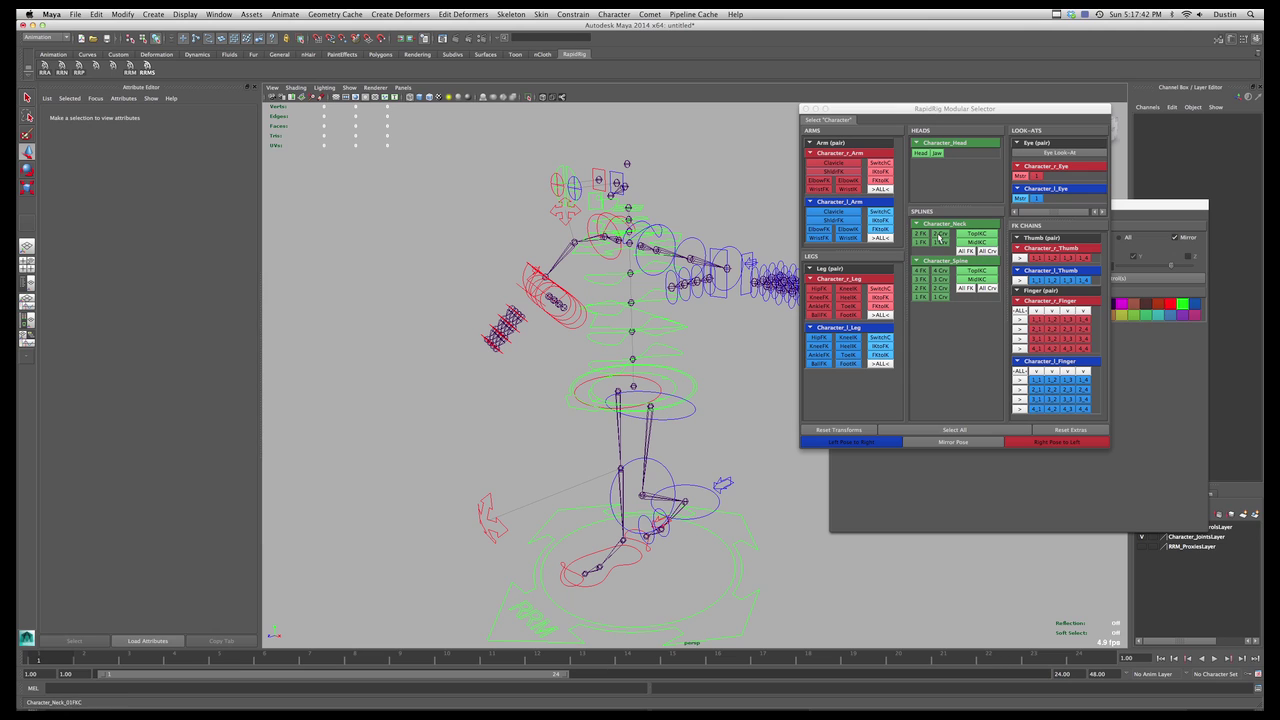
Step: Select the spine's FK controls 1 to 4 together from the selector
{"action": "key", "text": "bracketleft"}
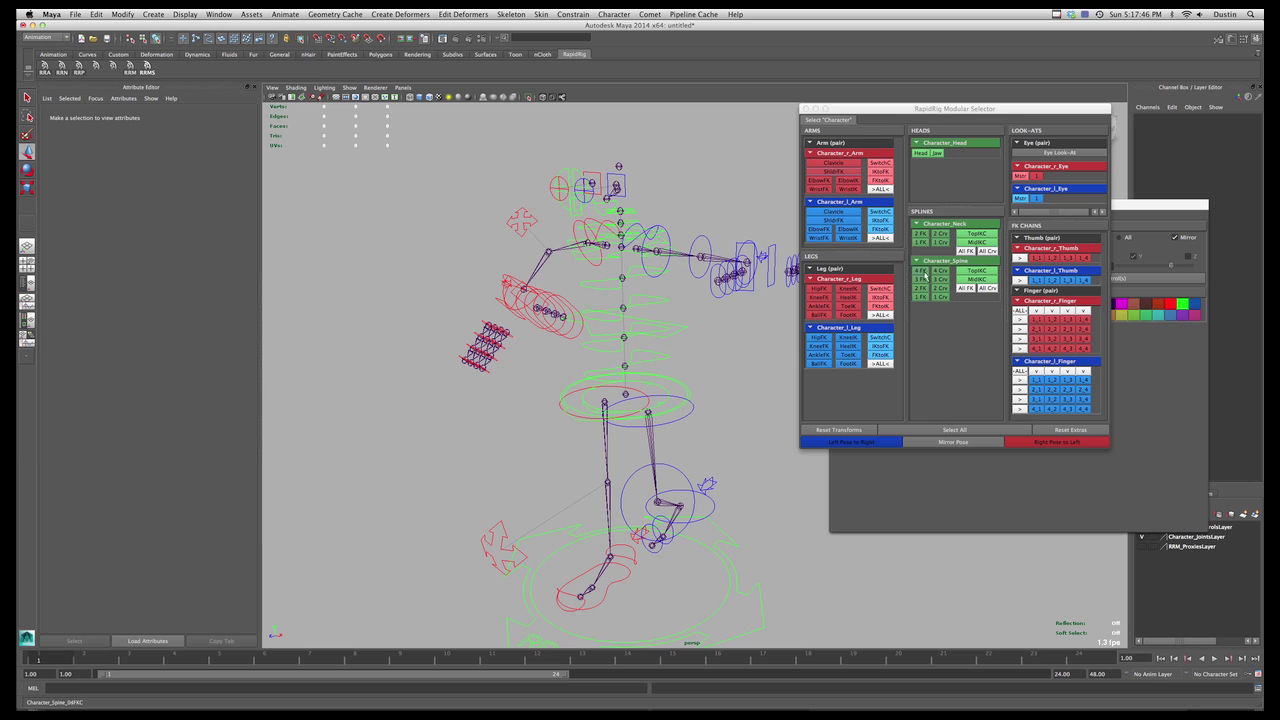
{"action": "left_click", "coordinate": [924, 274]}
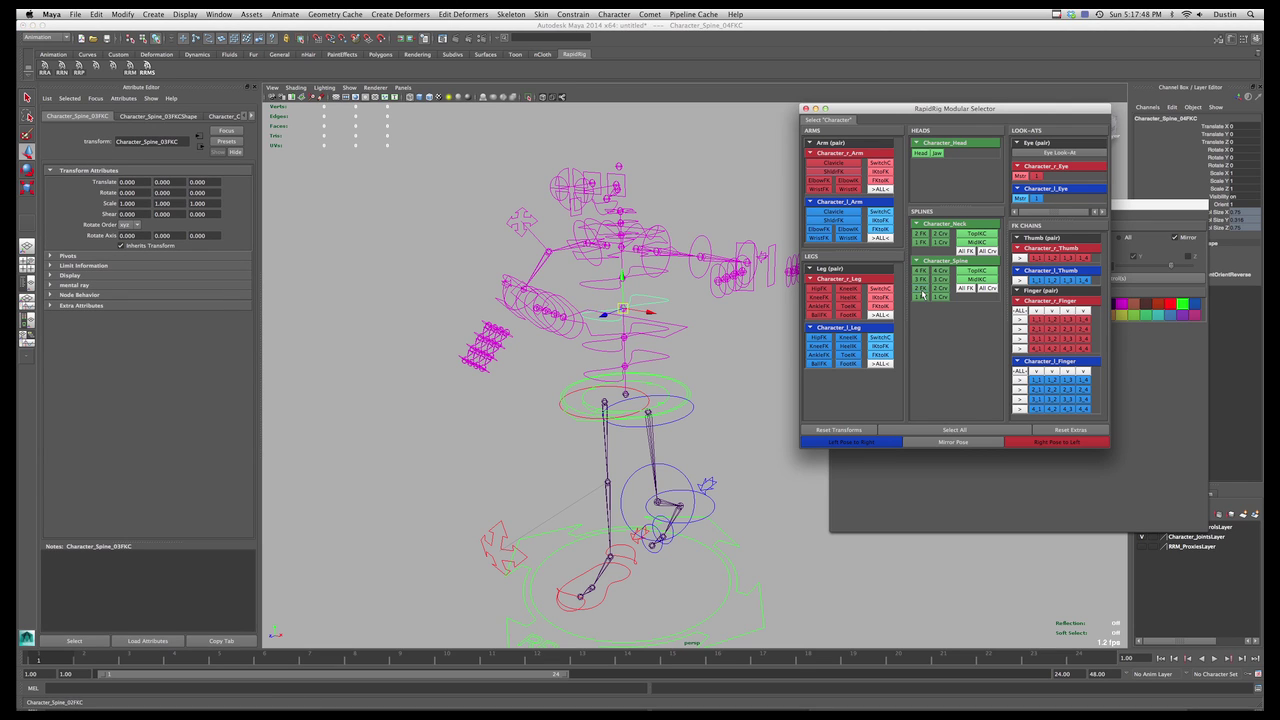
{"action": "left_click", "coordinate": [921, 298]}
{"action": "left_click", "coordinate": [921, 289], "text": "shift"}
{"action": "left_click", "coordinate": [921, 279], "text": "shift"}
{"action": "left_click", "coordinate": [921, 271]}
Step: Rotate the selected spine FK controls to about Z -7.2 to bend the torso sideways
{"action": "key", "text": "e"}
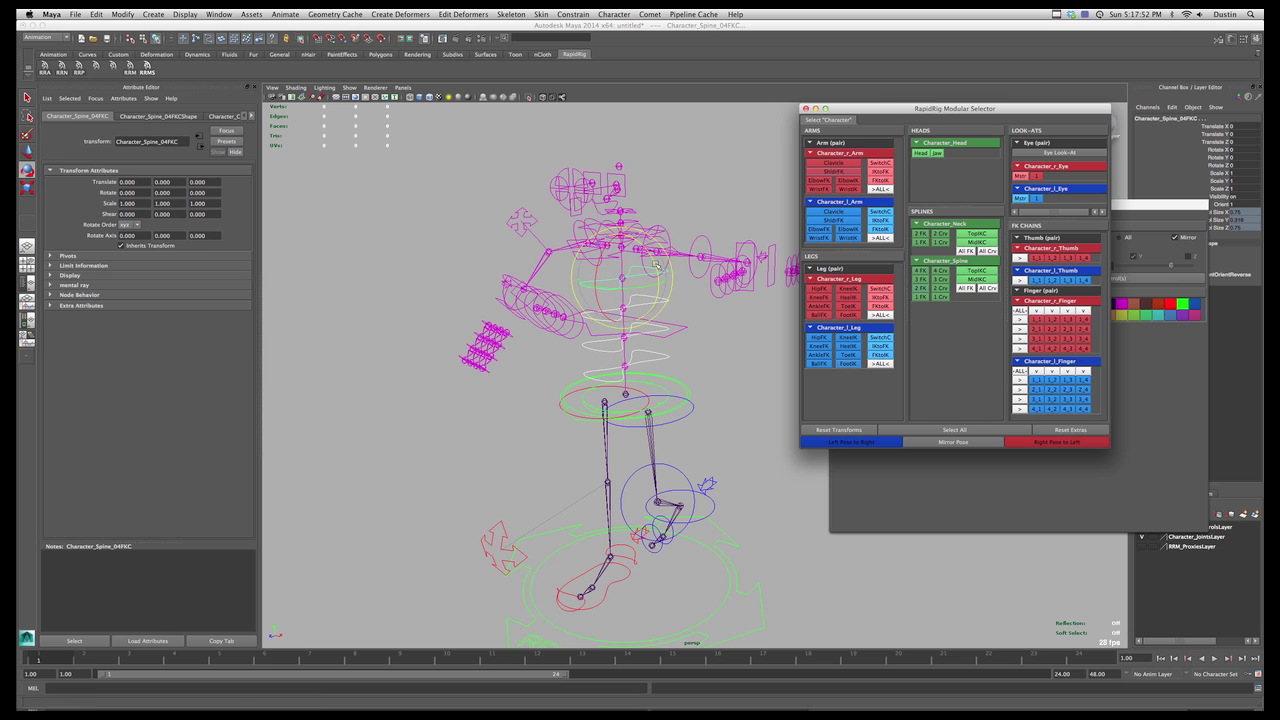
{"action": "mouse_move", "coordinate": [659, 278]}
{"action": "left_mouse_down"}
{"action": "mouse_move", "coordinate": [670, 292]}
{"action": "mouse_move", "coordinate": [651, 259]}
{"action": "left_mouse_up"}
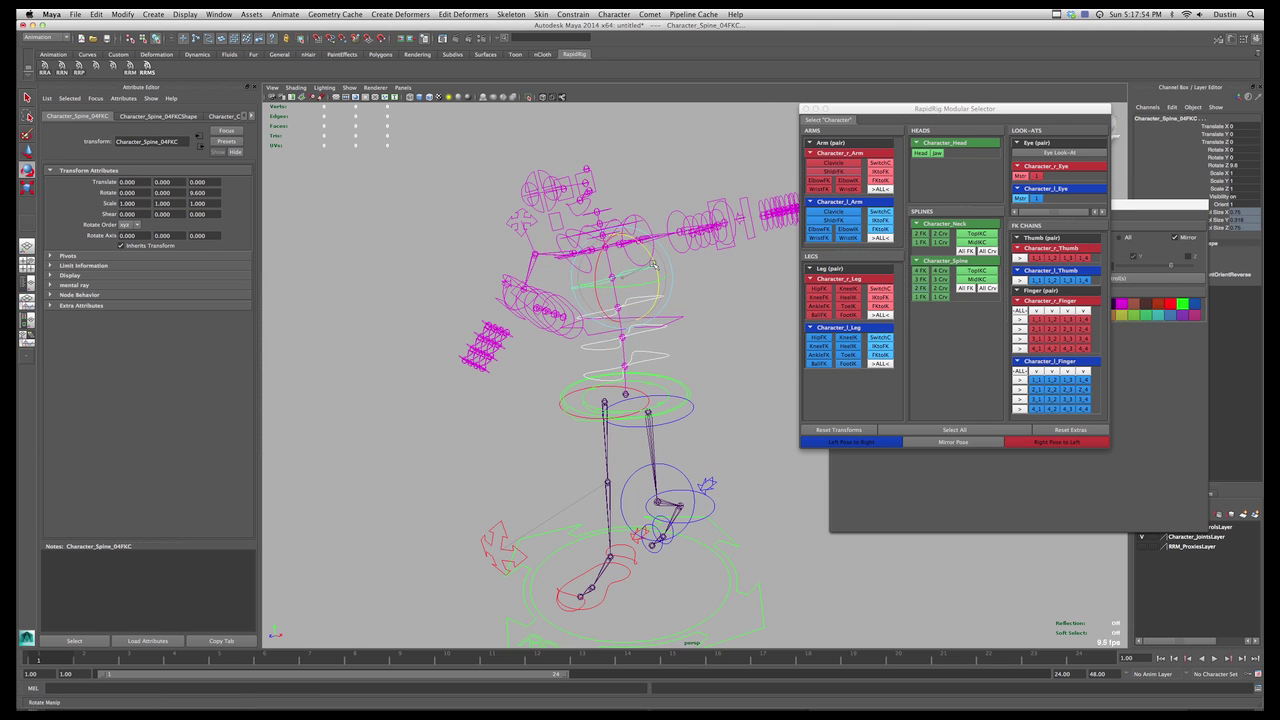
{"action": "left_click_drag", "start_coordinate": [654, 264], "coordinate": [654, 271]}
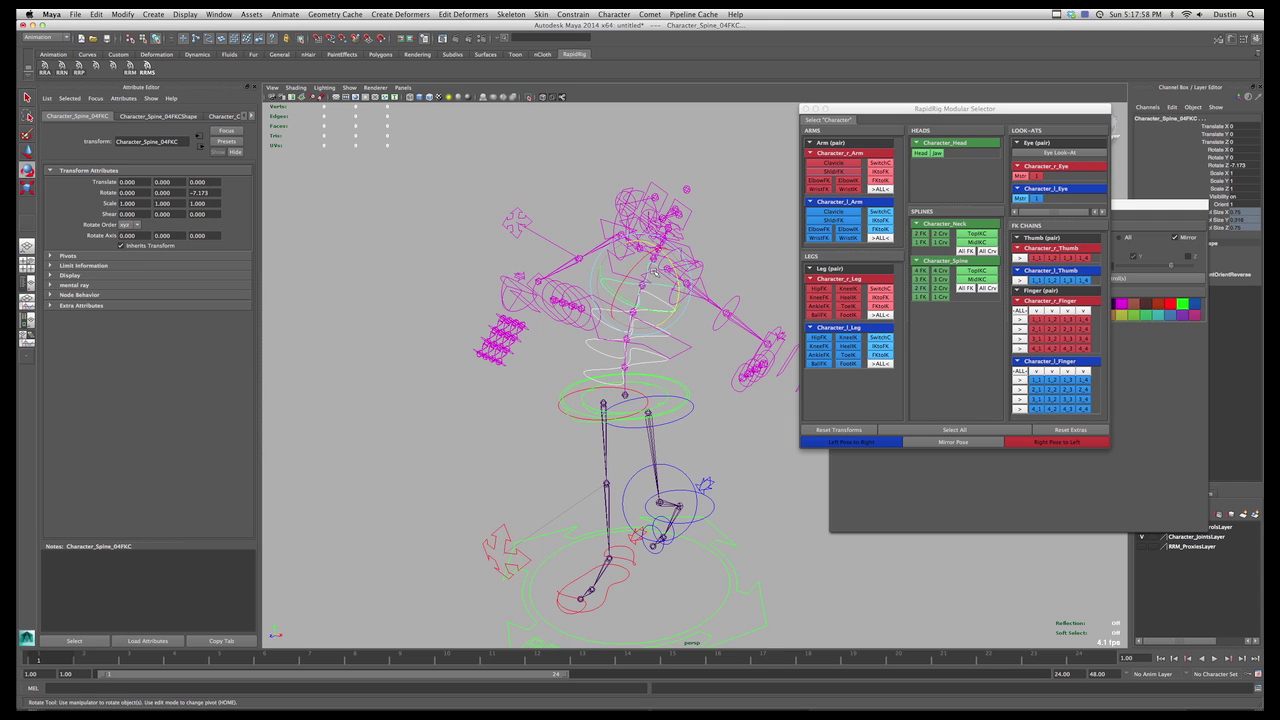
Step: Select the spine's top IK control and its middle IK control in turn, try moving each, and undo the moves
{"action": "left_click", "coordinate": [976, 270]}
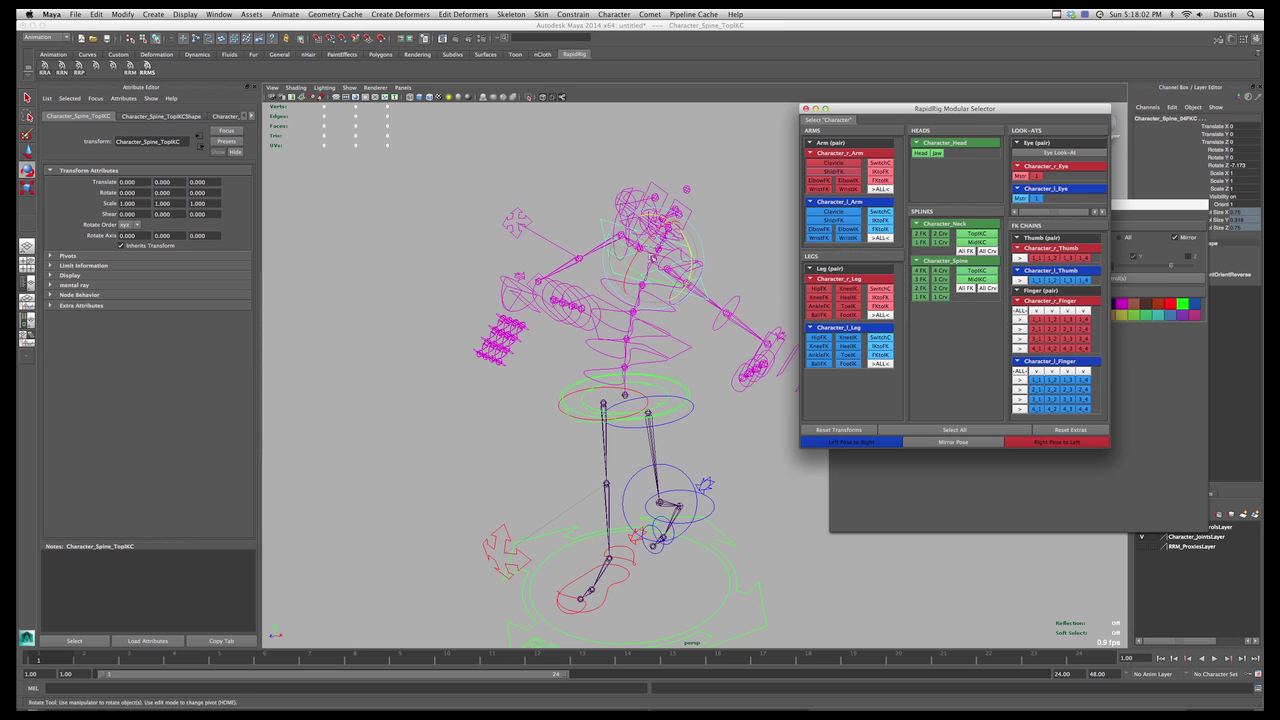
{"action": "key", "text": "w"}
{"action": "mouse_move", "coordinate": [653, 260]}
{"action": "left_mouse_down"}
{"action": "mouse_move", "coordinate": [674, 243]}
{"action": "mouse_move", "coordinate": [651, 260]}
{"action": "left_mouse_up"}
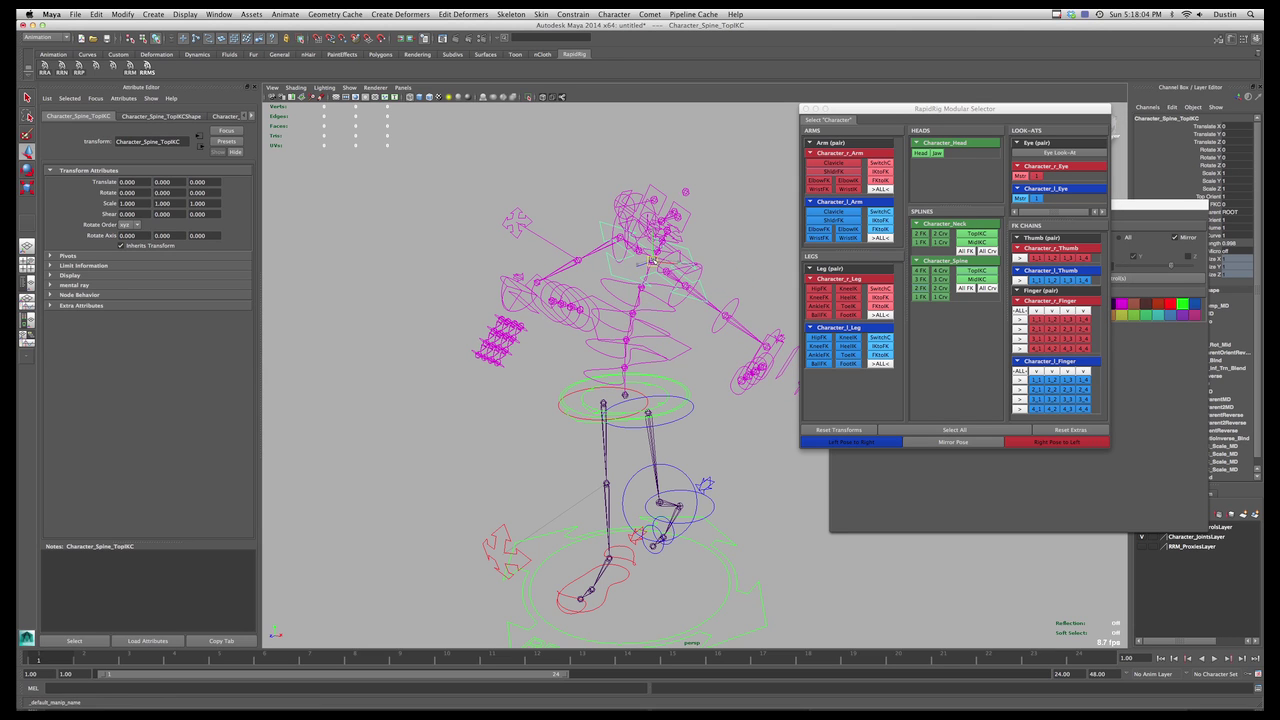
{"action": "left_click", "coordinate": [976, 279]}
{"action": "mouse_move", "coordinate": [630, 326]}
{"action": "left_mouse_down"}
{"action": "mouse_move", "coordinate": [642, 338]}
{"action": "mouse_move", "coordinate": [630, 349]}
{"action": "left_mouse_up"}
{"action": "key", "text": "z"}
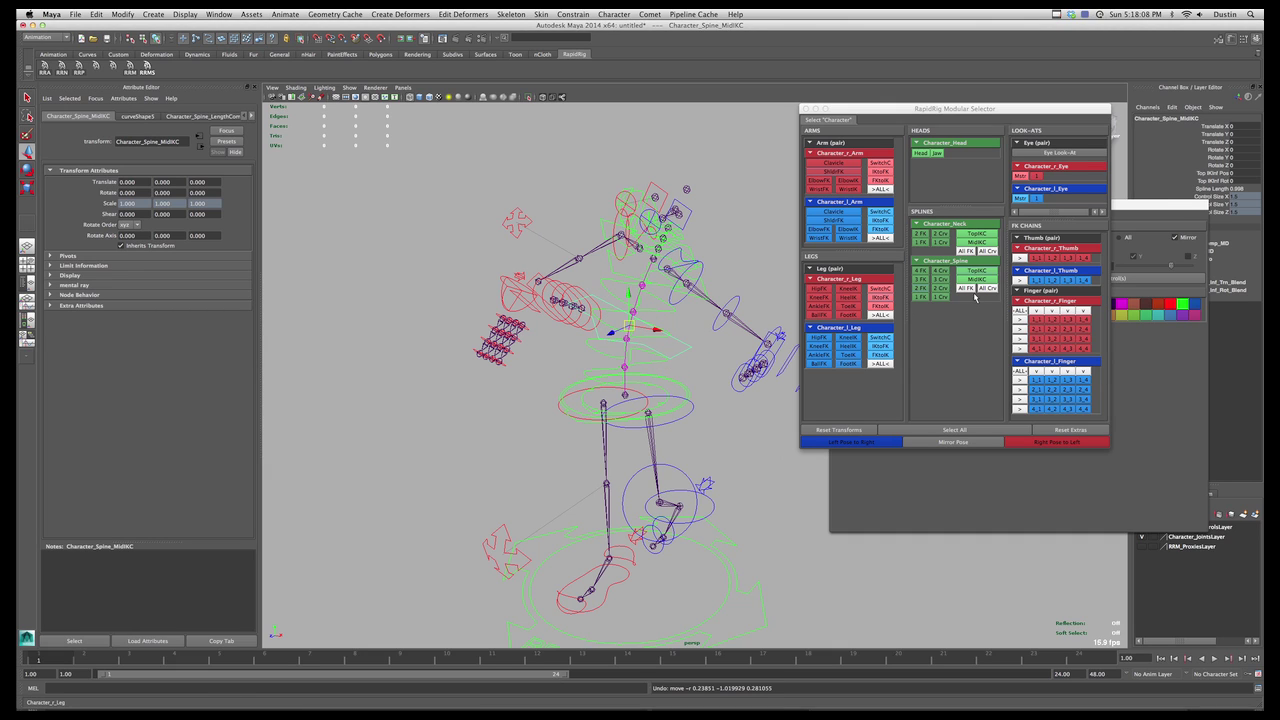
Step: Select all spine FK controls, all spine curve controls, and the second spine curve control in turn from the selector
{"action": "left_click", "coordinate": [966, 288]}
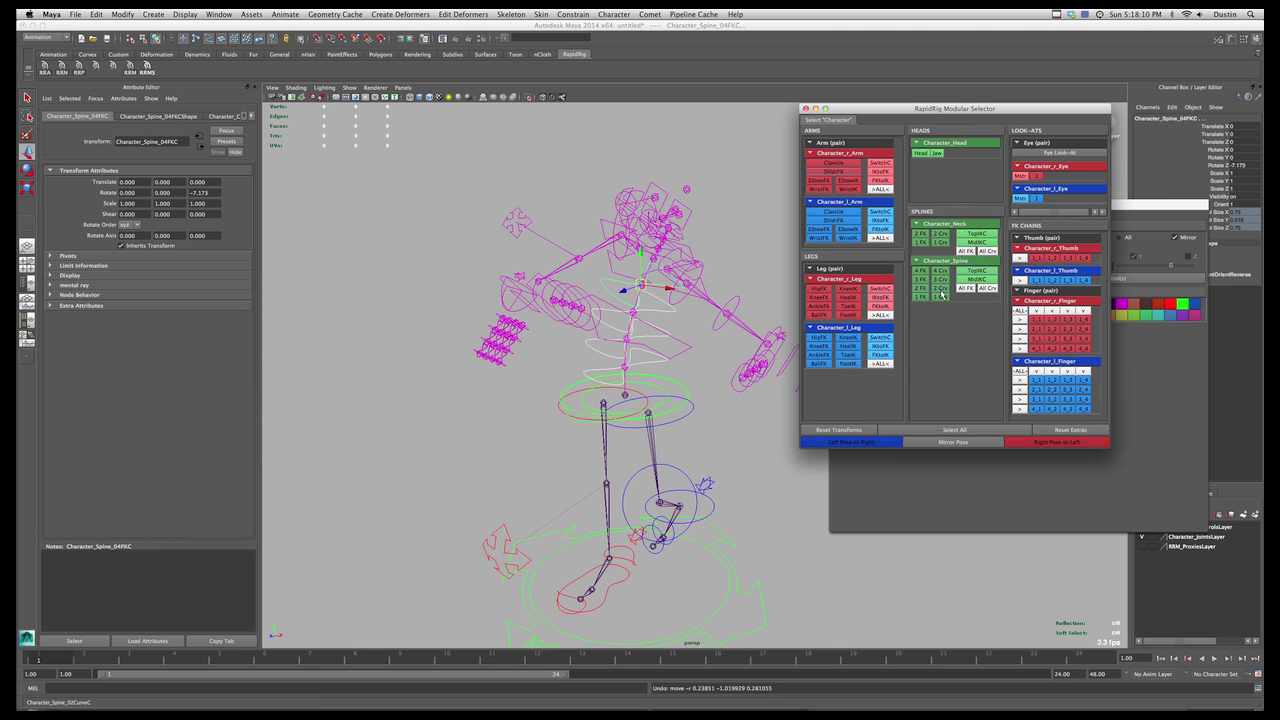
{"action": "left_click", "coordinate": [987, 289]}
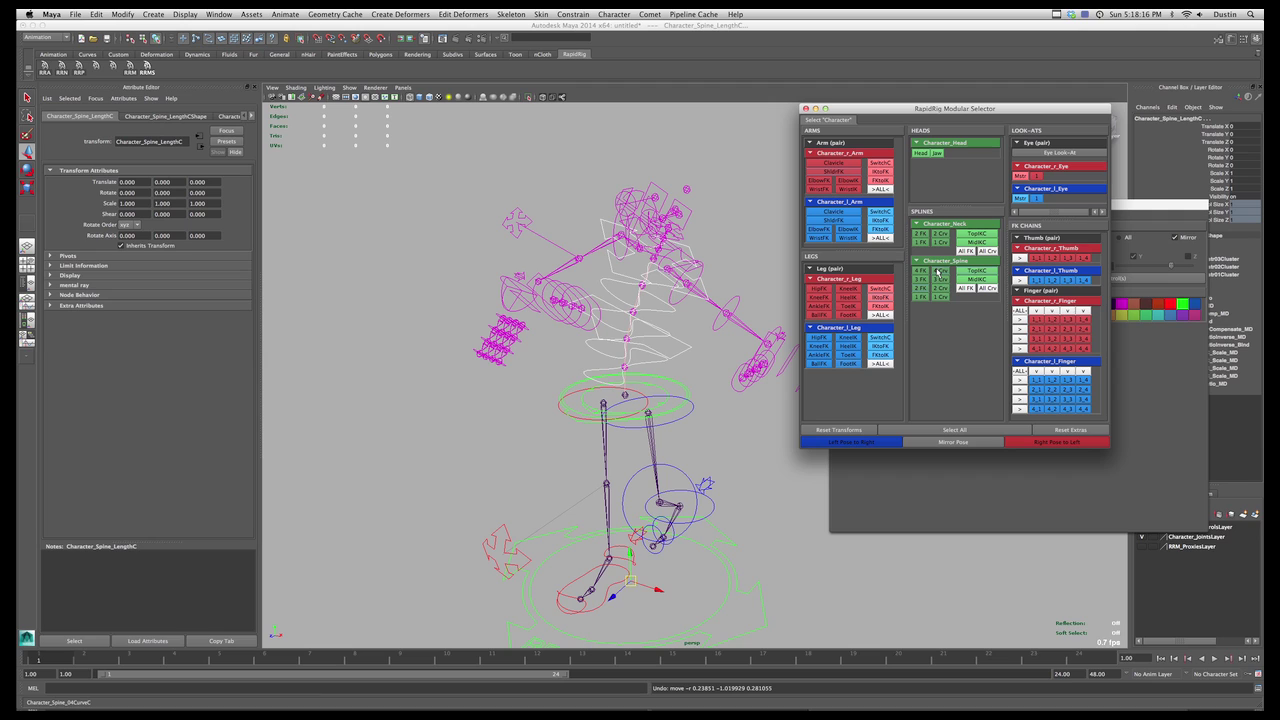
{"action": "left_click", "coordinate": [940, 288]}
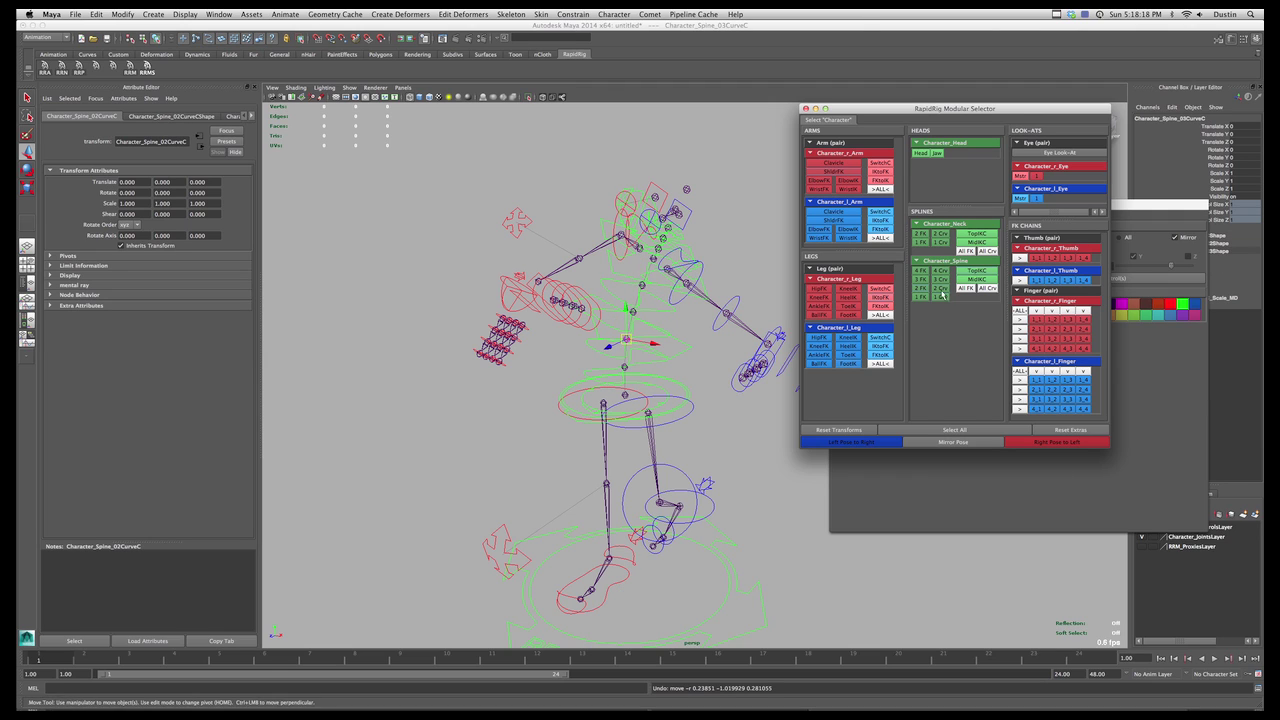
Step: Select the spine's first curve control from the selector, try moving it, and undo the move
{"action": "left_click", "coordinate": [940, 297]}
{"action": "left_click_drag", "start_coordinate": [622, 367], "coordinate": [655, 373]}
{"action": "key", "text": "super+z"}
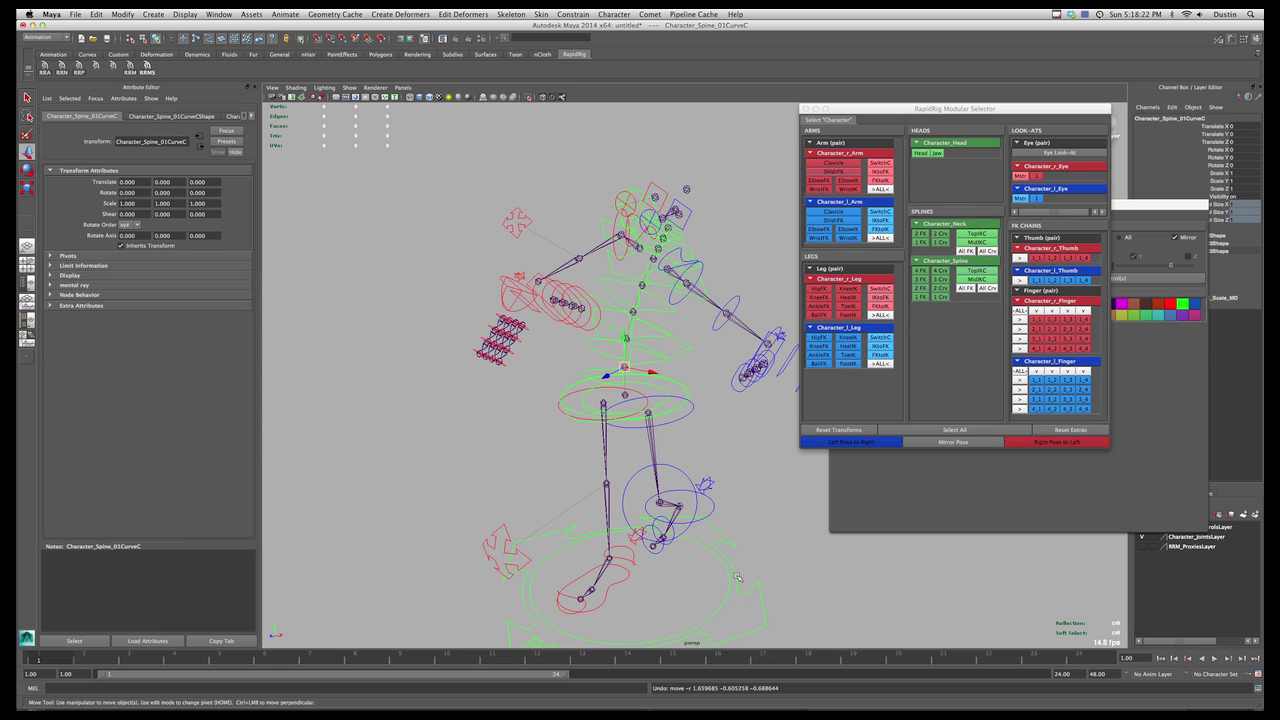
Step: Turn on Spline Micro for the spine's top IK control and select the first spine curve control in the viewport
{"action": "left_click", "coordinate": [703, 281]}
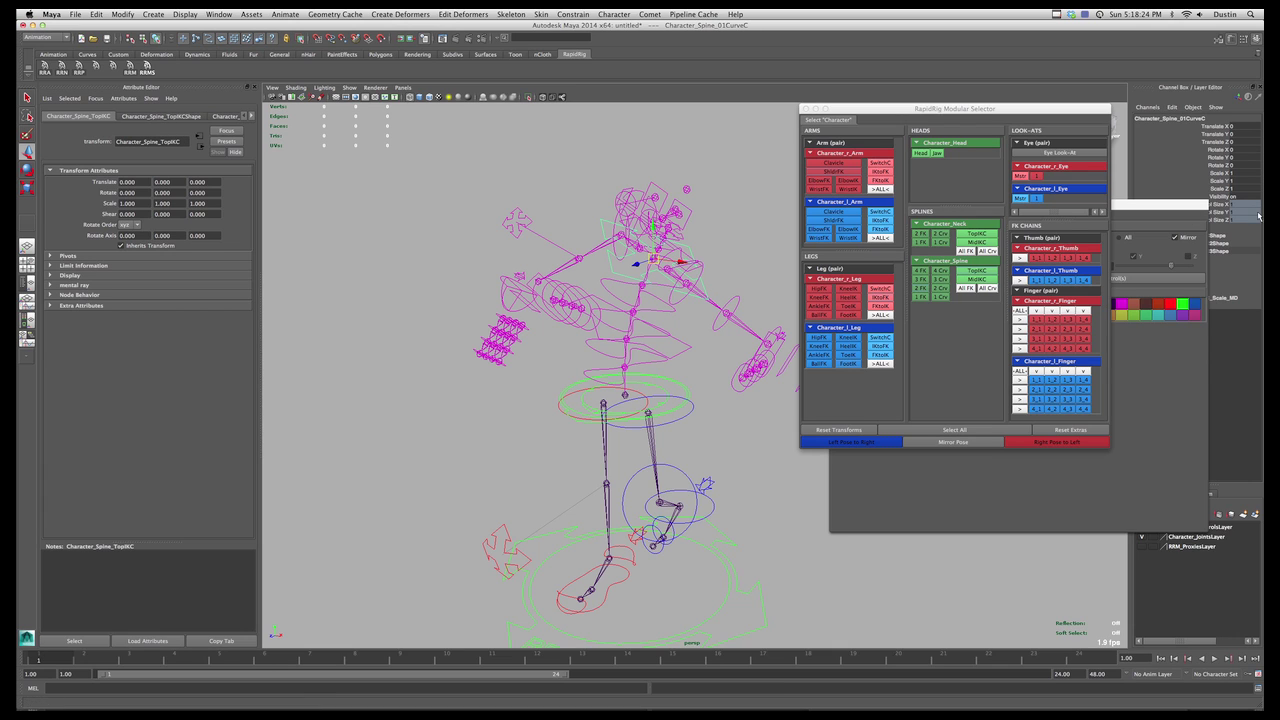
{"action": "left_click_drag", "start_coordinate": [1198, 200], "coordinate": [1173, 250]}
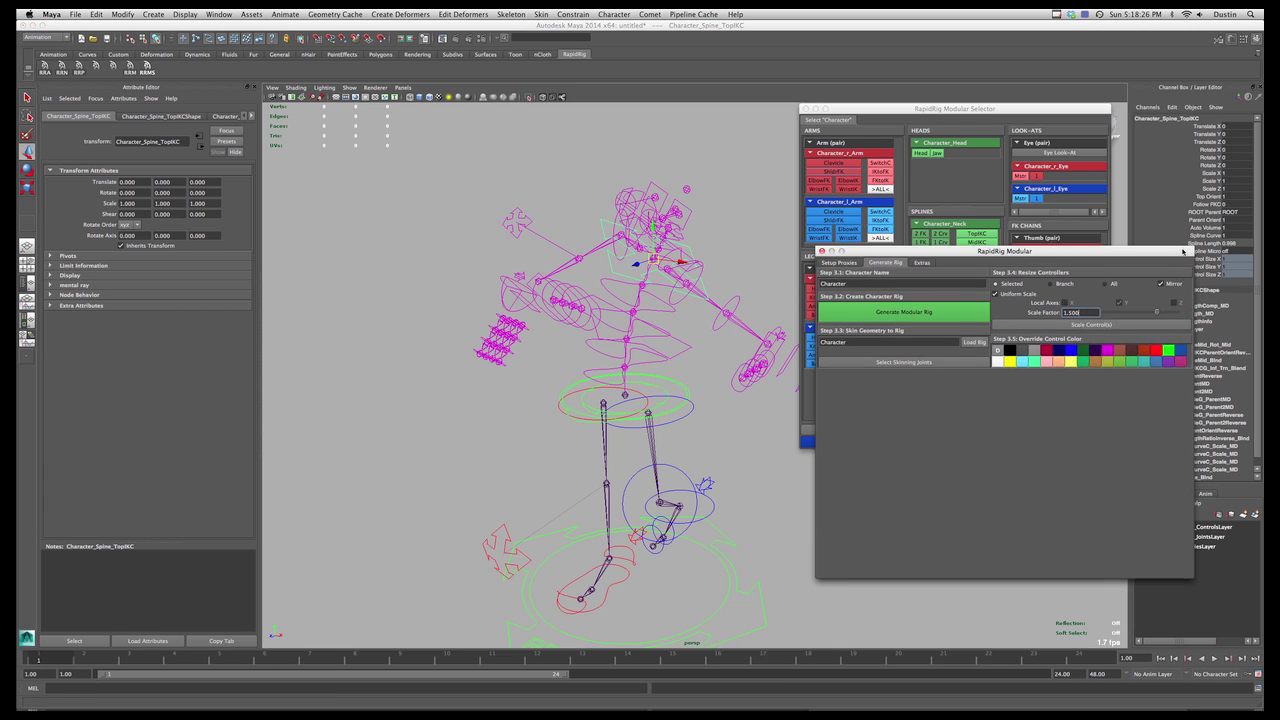
{"action": "left_click", "coordinate": [1236, 250]}
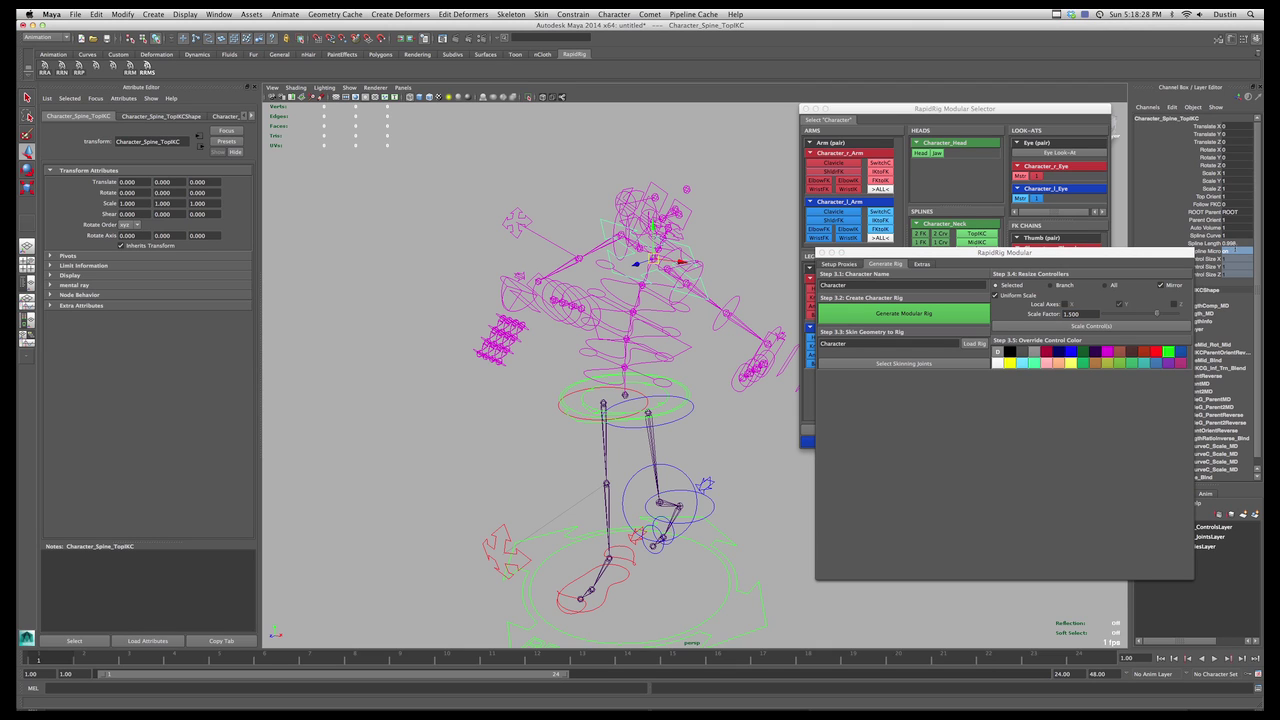
{"action": "left_click", "coordinate": [633, 371]}
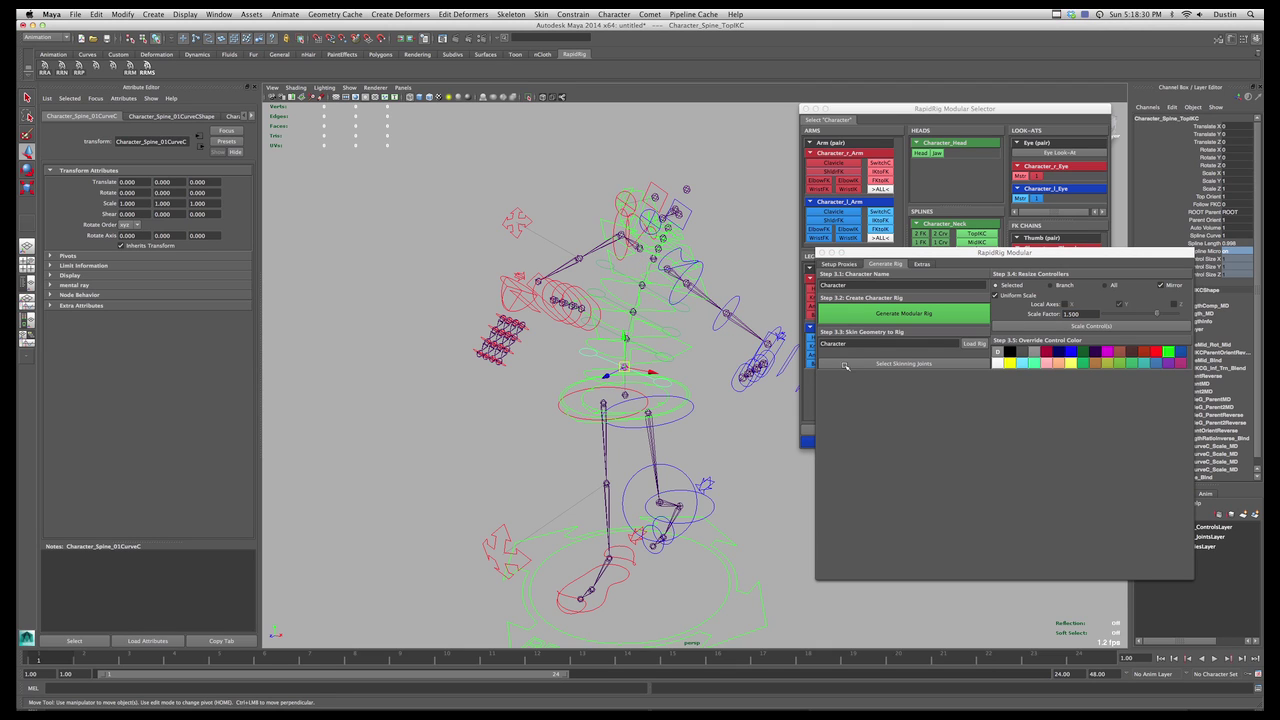
Step: Close the RapidRig Modular window that overlaps the selector
{"action": "left_click", "coordinate": [945, 115]}
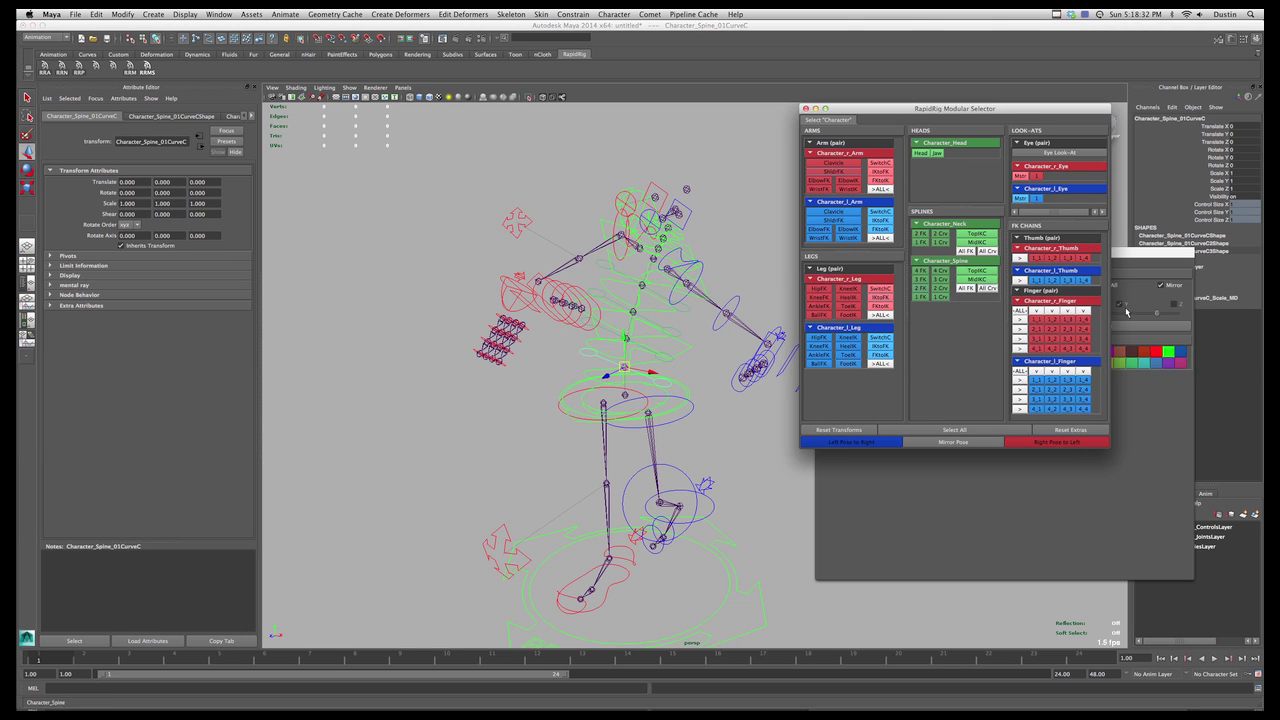
{"action": "left_click", "coordinate": [1172, 259]}
{"action": "left_click", "coordinate": [821, 252]}
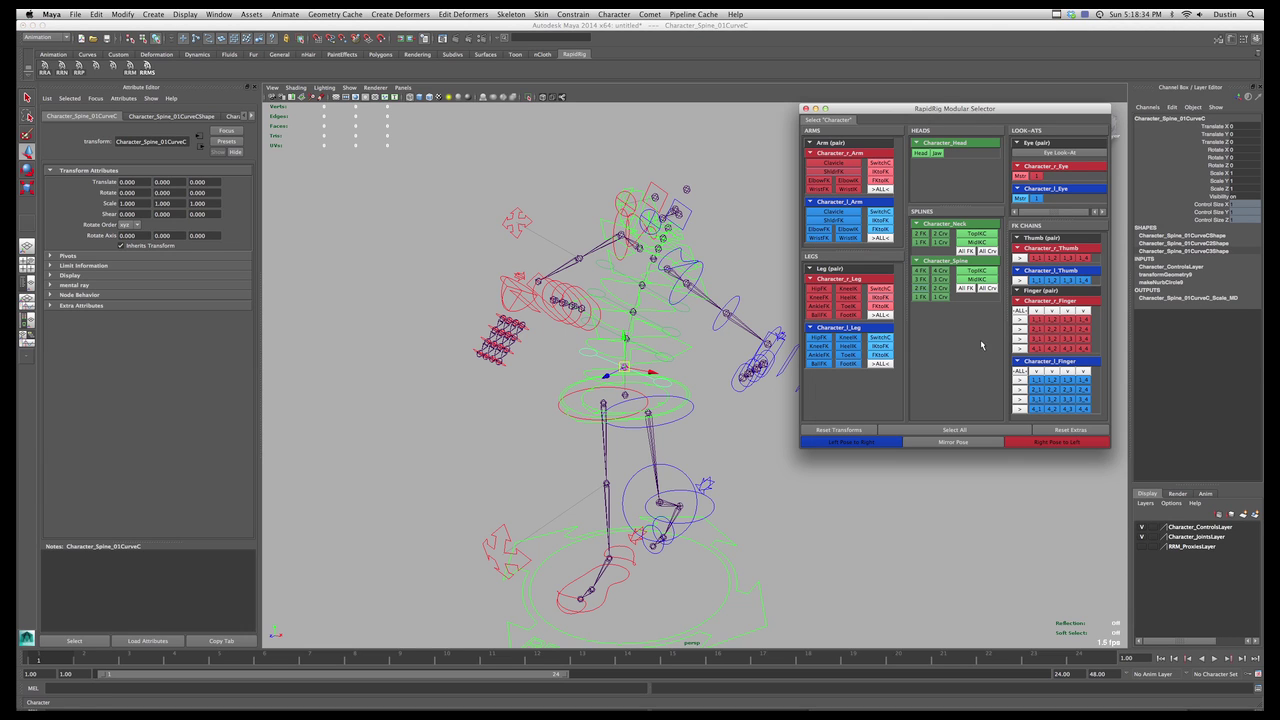
Step: Select spine curve controls 2, 3 and 4 in turn, try moving the fourth, and undo the move
{"action": "left_click", "coordinate": [941, 288]}
{"action": "left_click", "coordinate": [940, 279]}
{"action": "left_click", "coordinate": [940, 270]}
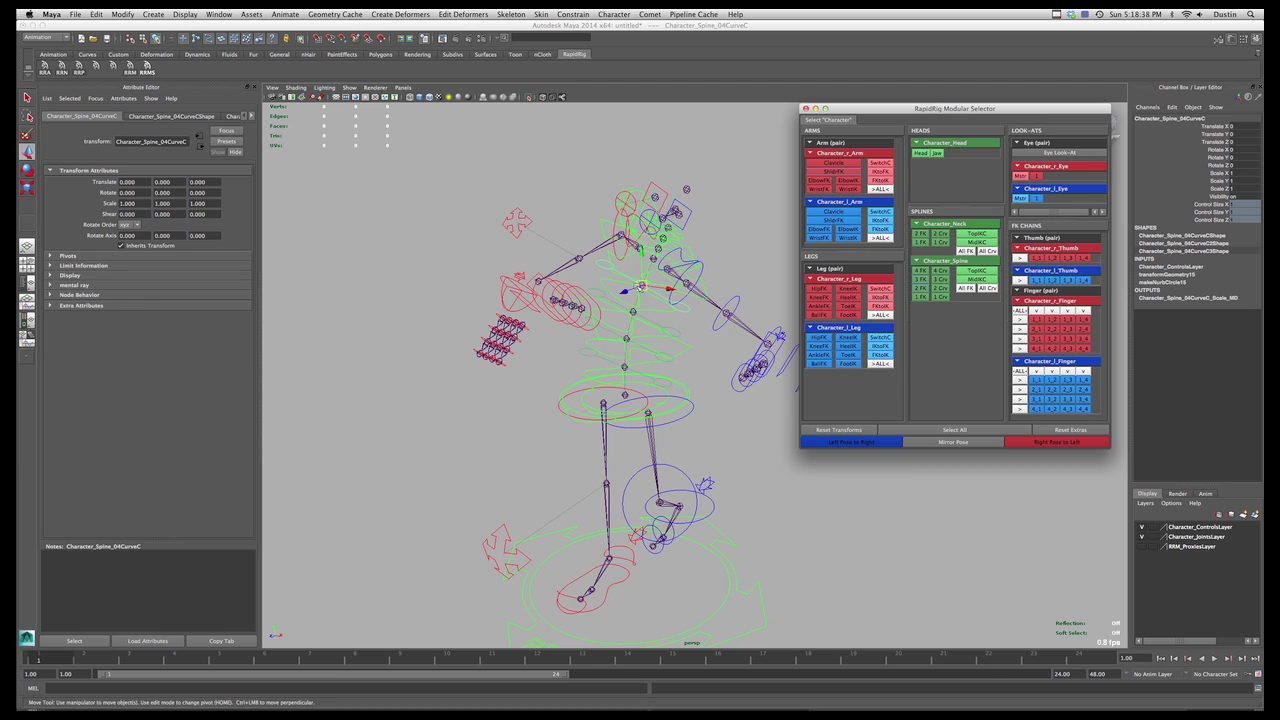
{"action": "left_click_drag", "start_coordinate": [642, 287], "coordinate": [640, 287]}
{"action": "key", "text": "z"}
Step: Select the neck's first curve control and second FK control in turn, try rotating the FK control, and undo the rotation
{"action": "left_click_drag", "start_coordinate": [648, 339], "coordinate": [672, 316], "text": "alt"}
{"action": "left_click", "coordinate": [940, 241]}
{"action": "left_click", "coordinate": [919, 233]}
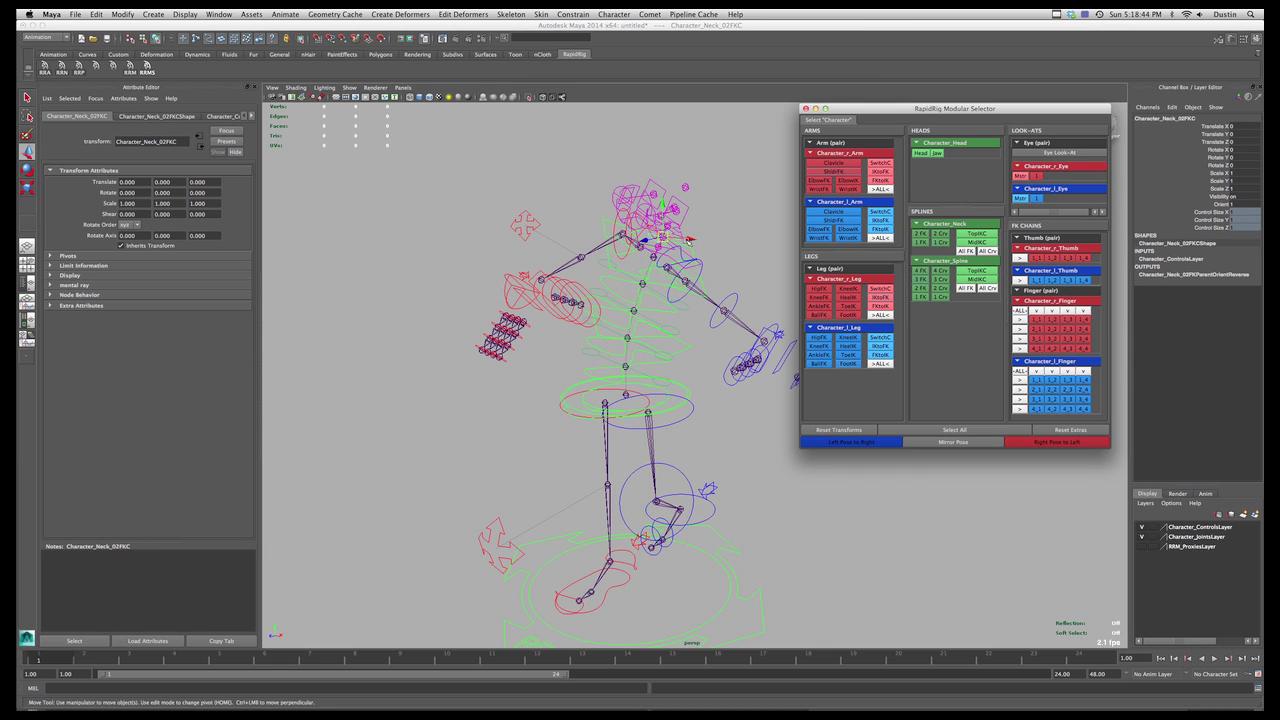
{"action": "key", "text": "e"}
{"action": "left_click_drag", "start_coordinate": [698, 238], "coordinate": [698, 225]}
{"action": "key", "text": "super+z"}
Step: Select the neck's top IK control, try moving it, undo the move, and clear the selection
{"action": "left_click", "coordinate": [971, 235]}
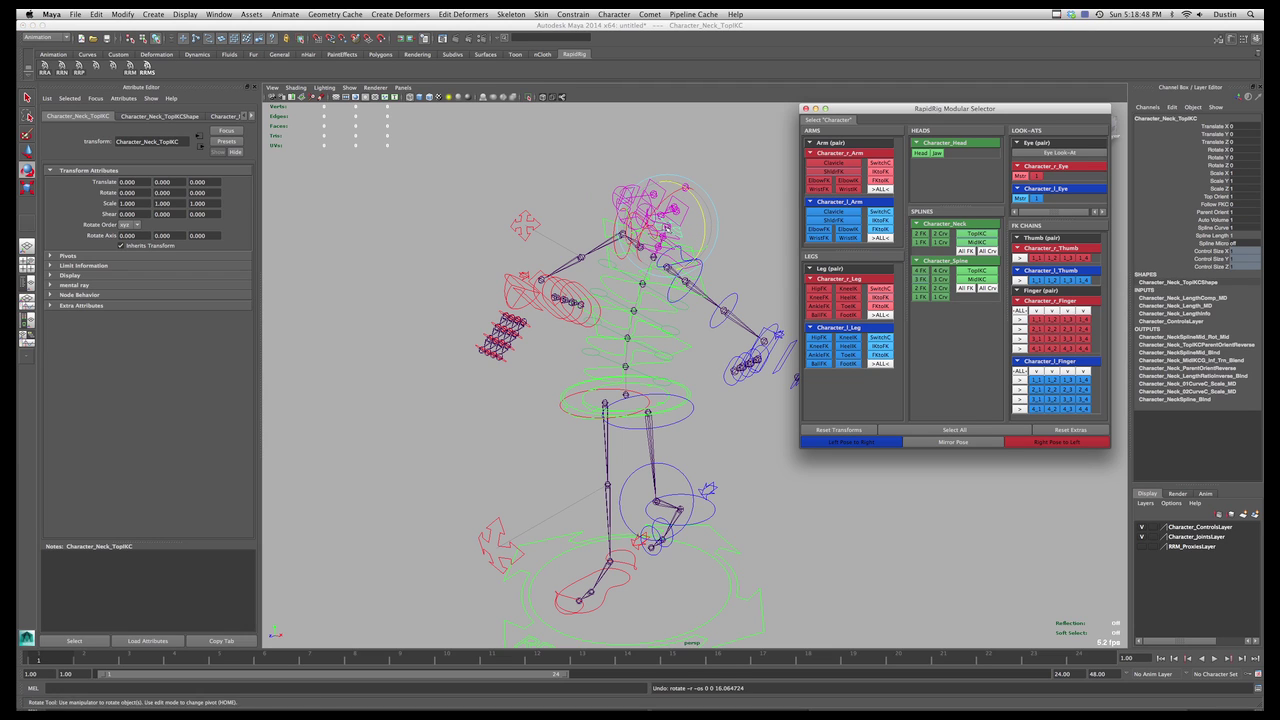
{"action": "key", "text": "w"}
{"action": "left_click_drag", "start_coordinate": [668, 228], "coordinate": [700, 218]}
{"action": "key", "text": "super+z"}
{"action": "left_click", "coordinate": [654, 303]}
{"action": "middle_click_drag", "start_coordinate": [678, 300], "coordinate": [645, 305], "text": "alt"}
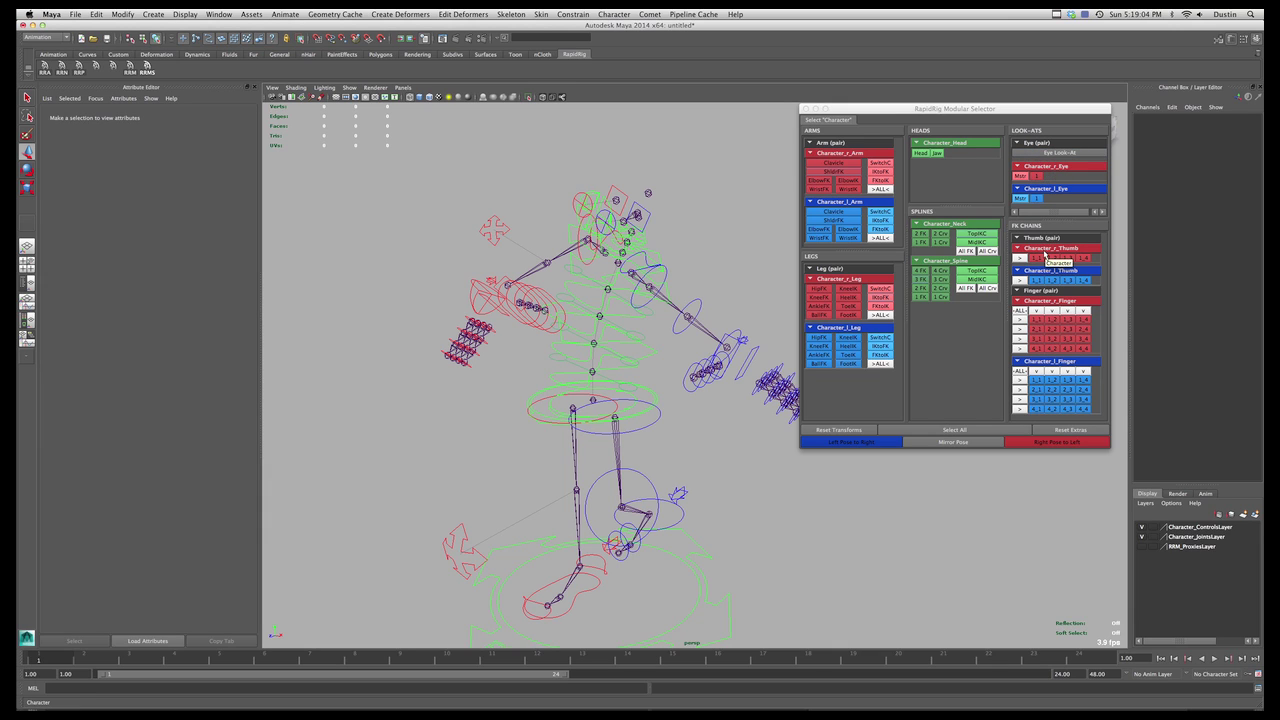
Step: Select and move the main eye look-at control, then move the individual right and left eye look-at controls
{"action": "left_click", "coordinate": [1066, 157]}
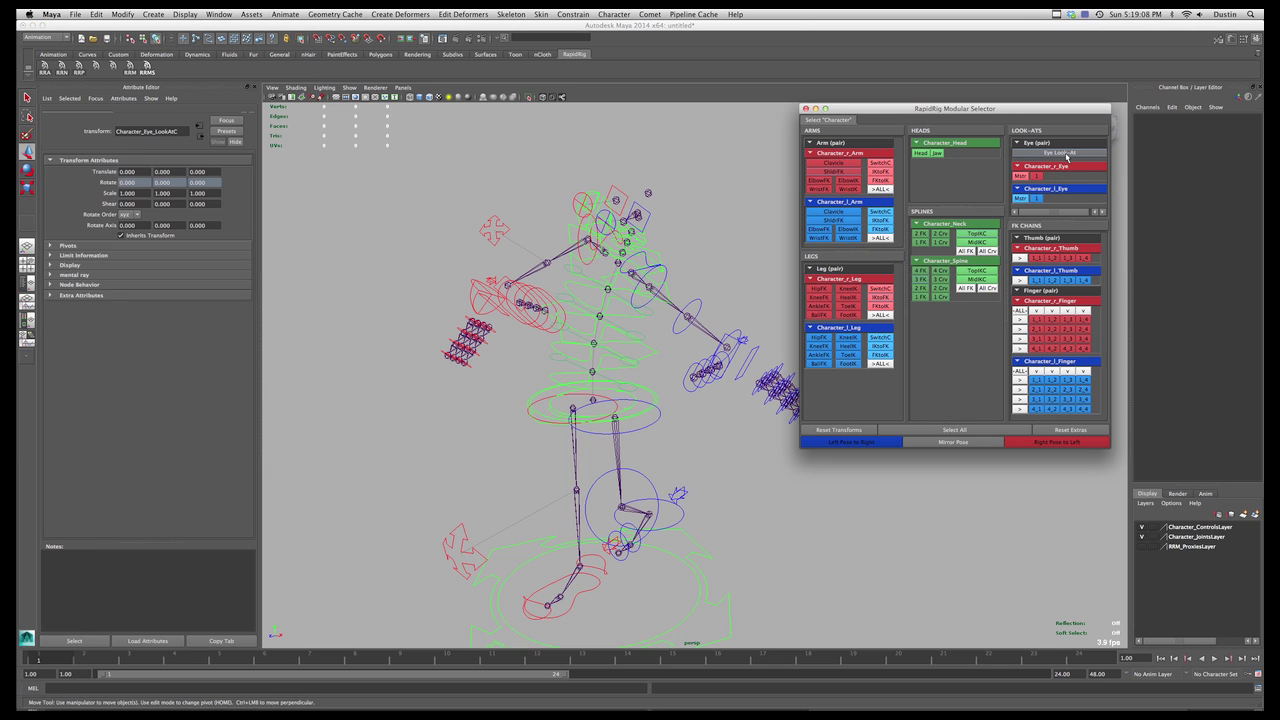
{"action": "left_click_drag", "start_coordinate": [593, 214], "coordinate": [541, 183]}
{"action": "left_click", "coordinate": [1036, 176]}
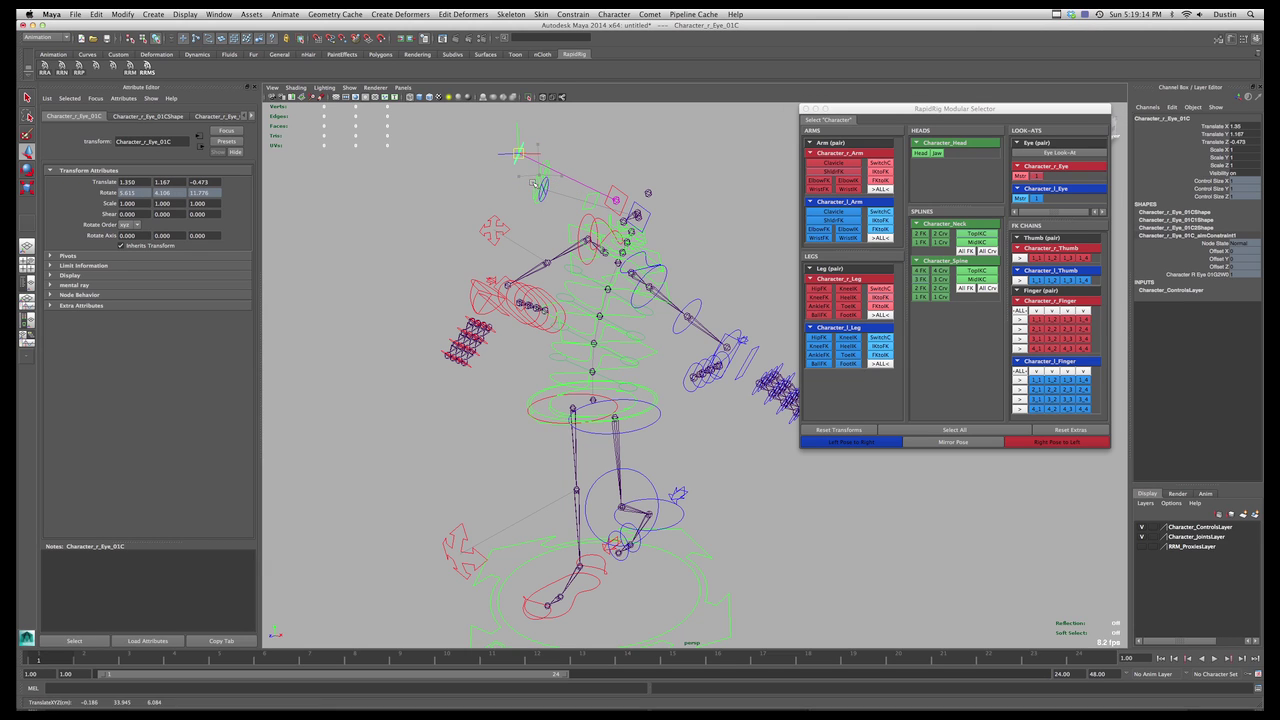
{"action": "left_click", "coordinate": [1038, 198]}
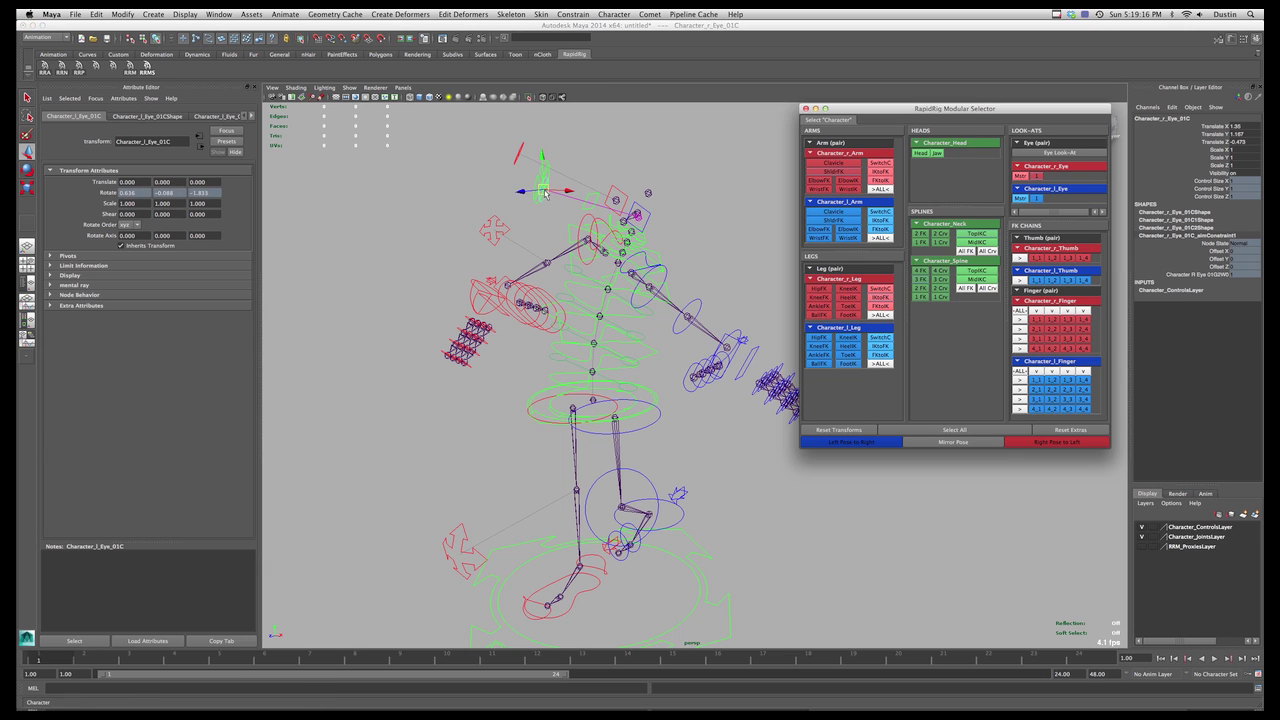
{"action": "left_click_drag", "start_coordinate": [543, 189], "coordinate": [637, 218]}
Step: Try moving the right and left eye master controls, undoing each move
{"action": "left_click", "coordinate": [1020, 176]}
{"action": "middle_click_drag", "start_coordinate": [702, 230], "coordinate": [696, 222]}
{"action": "key", "text": "z"}
{"action": "left_click_drag", "start_coordinate": [630, 204], "coordinate": [606, 174]}
{"action": "key", "text": "z"}
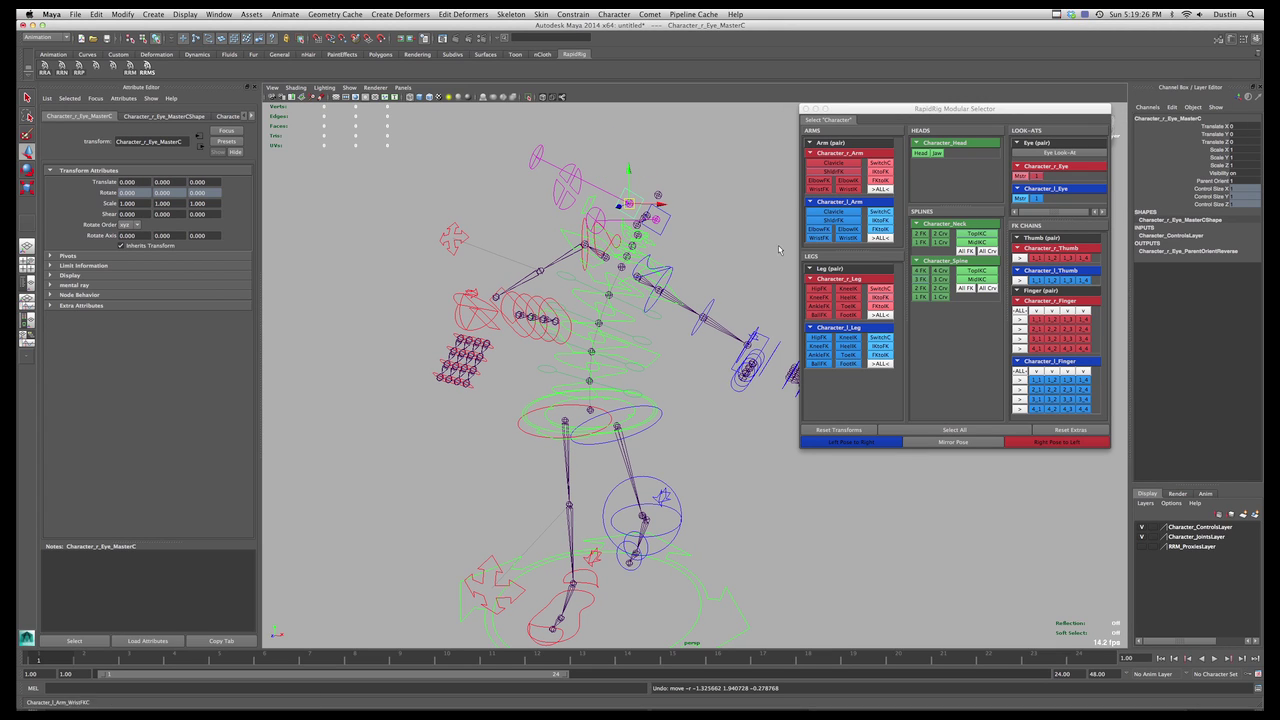
{"action": "left_click", "coordinate": [656, 222]}
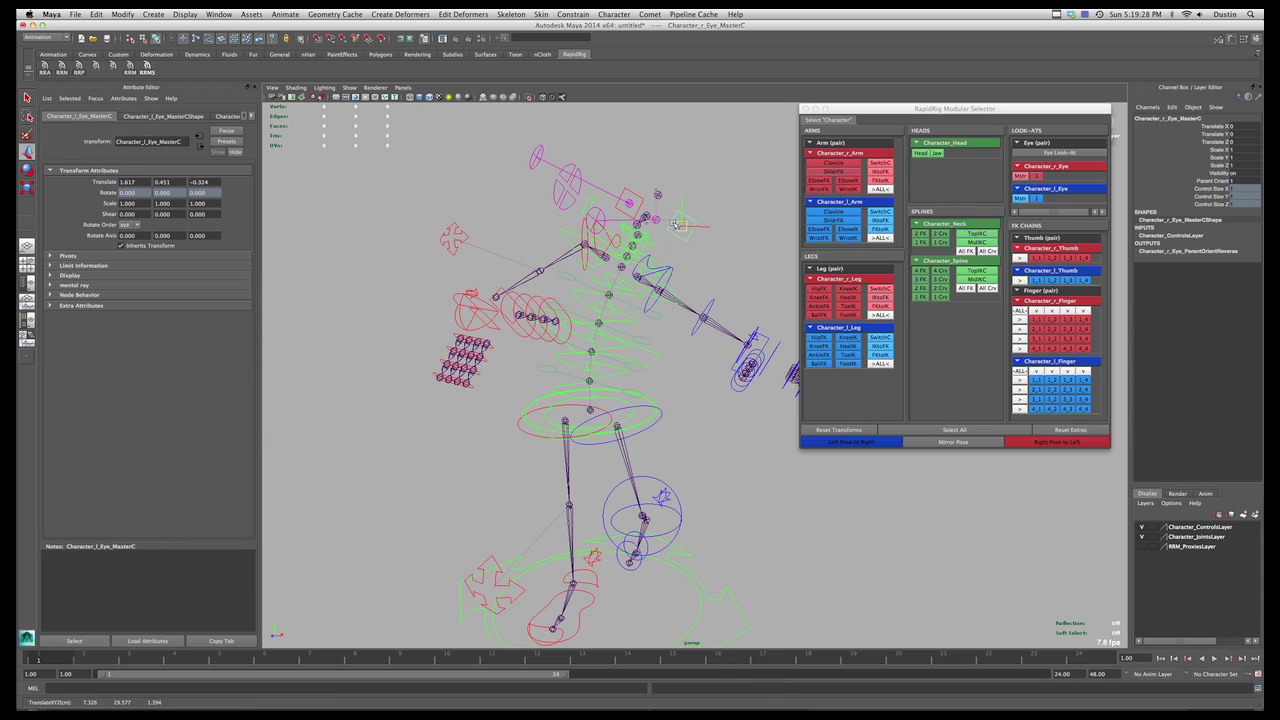
{"action": "key", "text": "z"}
Step: Select the left eye master control's Parent Orient attribute and scrub its value
{"action": "left_click", "coordinate": [1216, 181]}
{"action": "middle_click_drag", "start_coordinate": [736, 215], "coordinate": [750, 229]}
{"action": "left_click_drag", "start_coordinate": [719, 229], "coordinate": [722, 232], "text": "alt"}
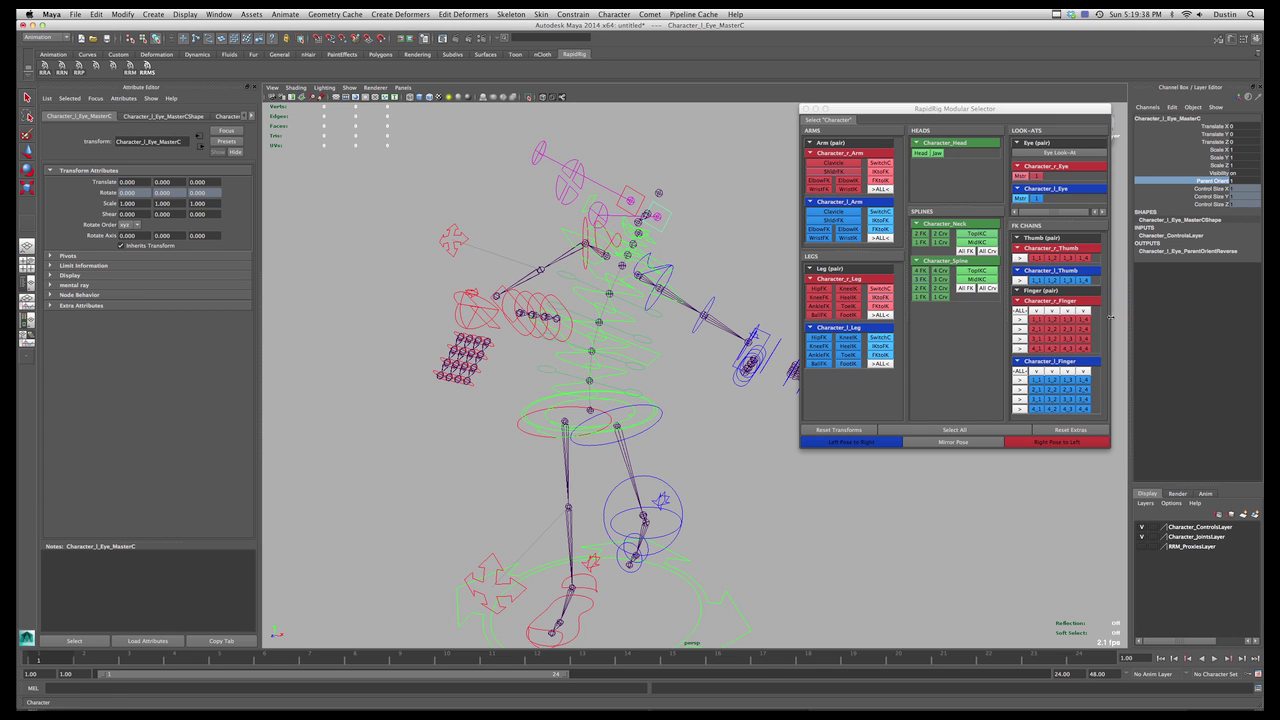
Step: Select the whole right thumb chain from the selector, try rotating it, and undo the rotation
{"action": "left_click_drag", "start_coordinate": [740, 260], "coordinate": [675, 305], "text": "alt"}
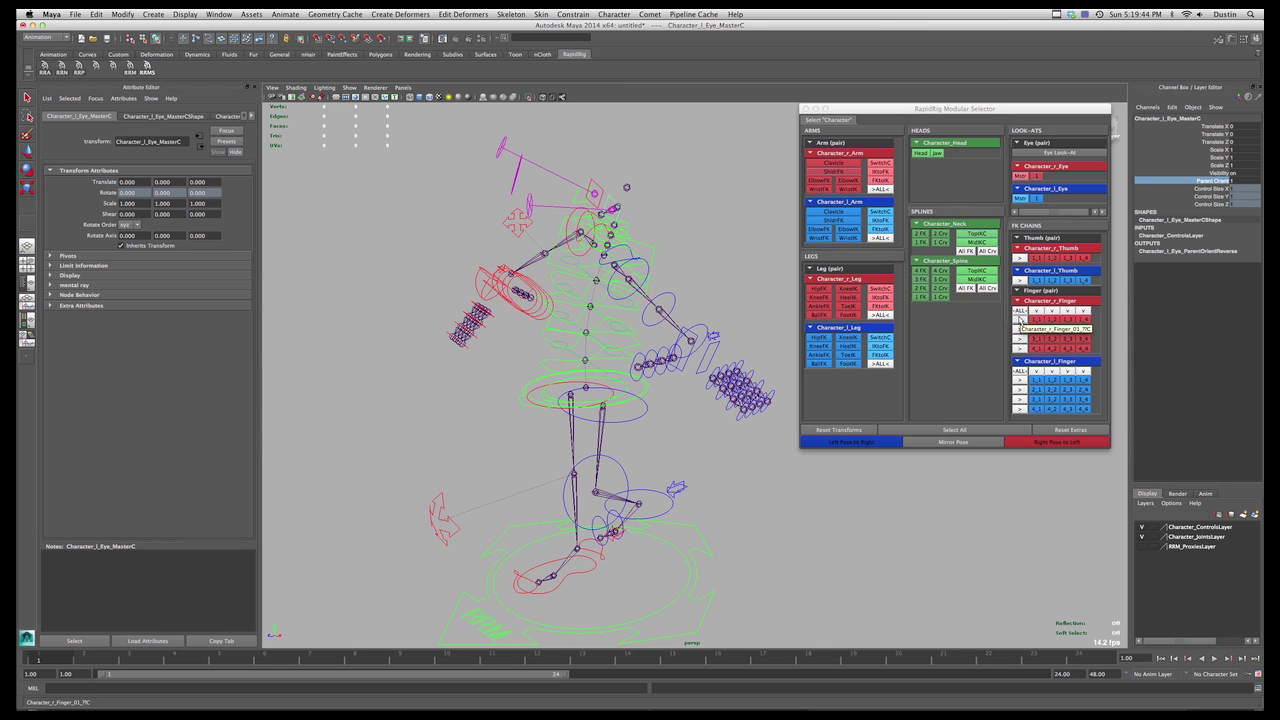
{"action": "left_click", "coordinate": [1020, 258]}
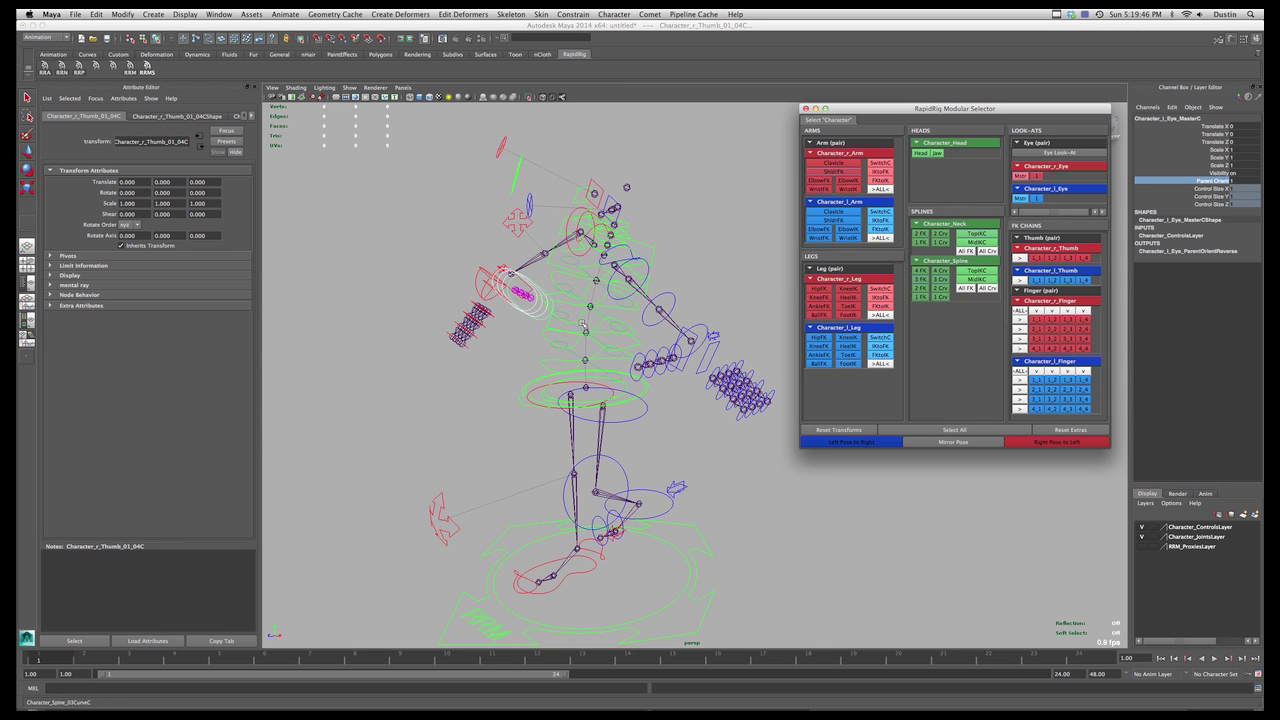
{"action": "mouse_move", "coordinate": [582, 323]}
{"action": "left_mouse_down", "text": "alt"}
{"action": "mouse_move", "coordinate": [612, 318]}
{"action": "mouse_move", "coordinate": [573, 321]}
{"action": "mouse_move", "coordinate": [563, 301]}
{"action": "mouse_move", "coordinate": [580, 316]}
{"action": "left_mouse_up", "text": "alt"}
{"action": "key", "text": "e"}
Step: Select the left and right thumb chains together, try rotating them, and undo the rotation
{"action": "left_click", "coordinate": [1019, 281]}
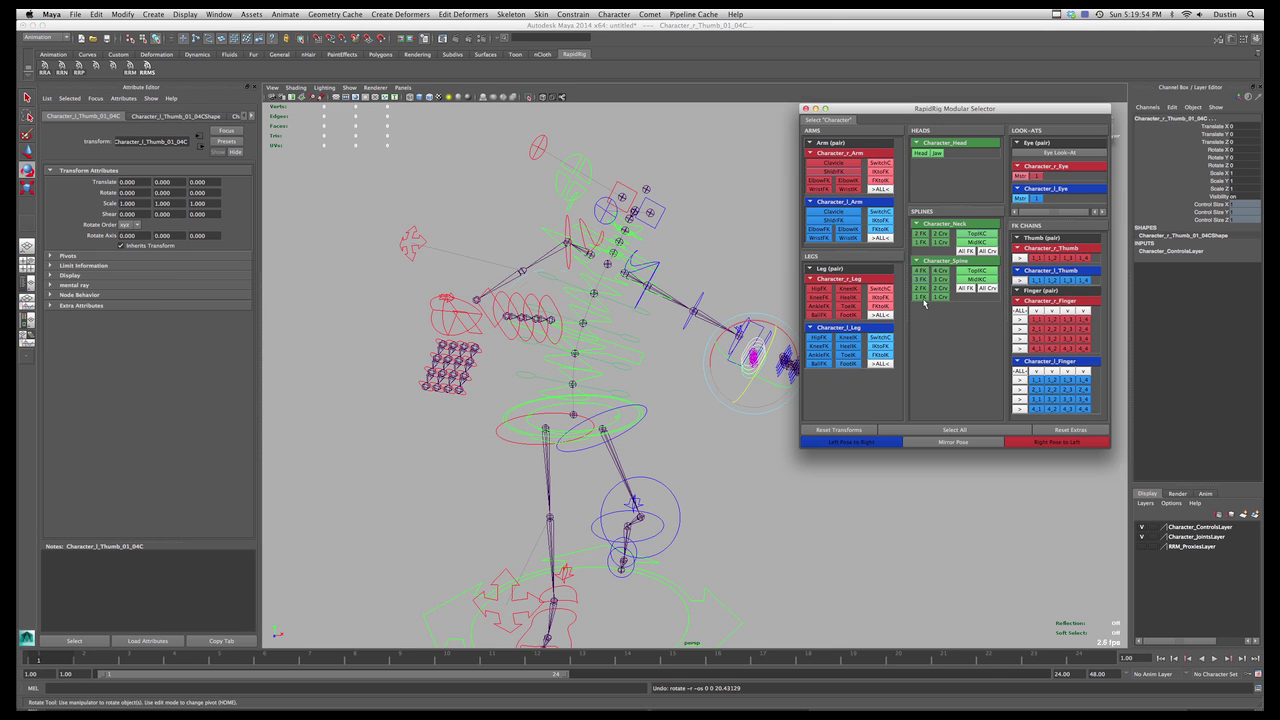
{"action": "left_click", "coordinate": [1020, 258], "text": "shift"}
{"action": "mouse_move", "coordinate": [565, 316]}
{"action": "left_mouse_down"}
{"action": "mouse_move", "coordinate": [575, 322]}
{"action": "mouse_move", "coordinate": [538, 332]}
{"action": "mouse_move", "coordinate": [563, 334]}
{"action": "left_mouse_up"}
{"action": "key", "text": "super+z"}
{"action": "key", "text": "super+z"}
Step: Select individual thumb controls from the selector, try rotating the selected left thumb controls, and undo the rotation
{"action": "left_click_drag", "start_coordinate": [647, 291], "coordinate": [622, 283], "text": "alt"}
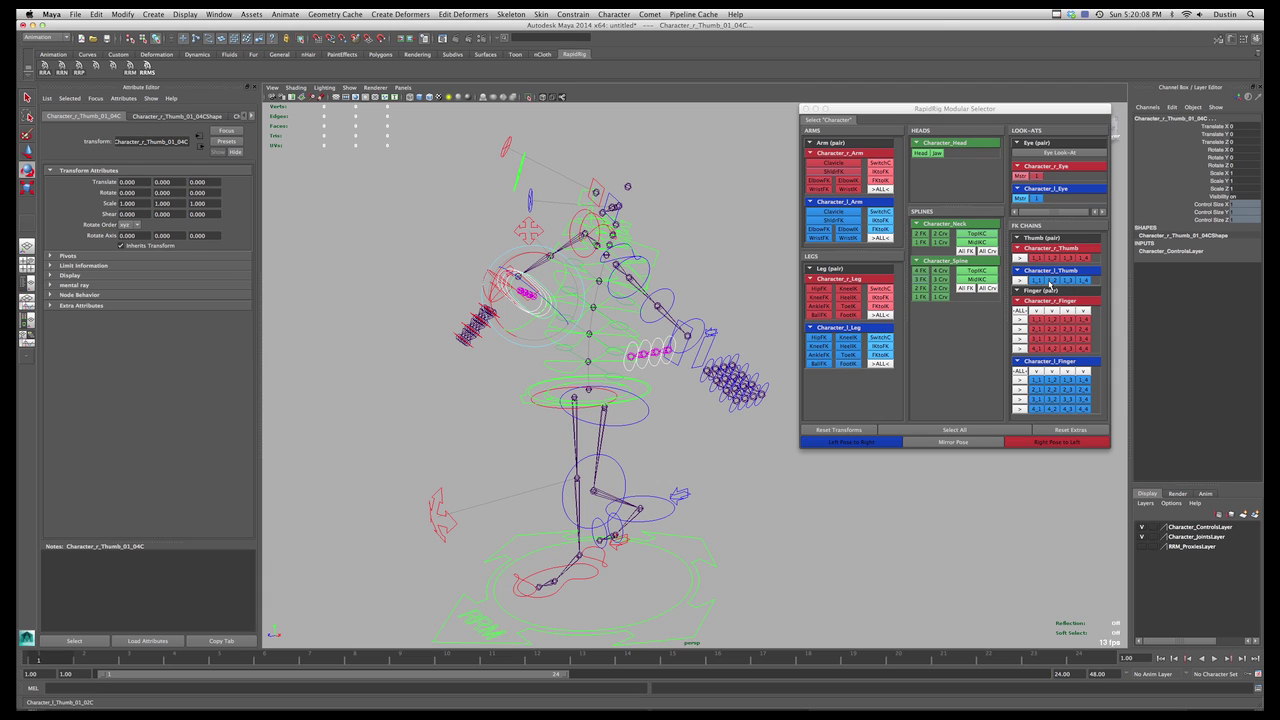
{"action": "left_click", "coordinate": [1037, 259]}
{"action": "left_click", "coordinate": [1052, 258]}
{"action": "left_click", "coordinate": [1067, 258]}
{"action": "left_click", "coordinate": [1083, 280]}
{"action": "left_click_drag", "start_coordinate": [648, 374], "coordinate": [668, 364]}
{"action": "key", "text": "super+z"}
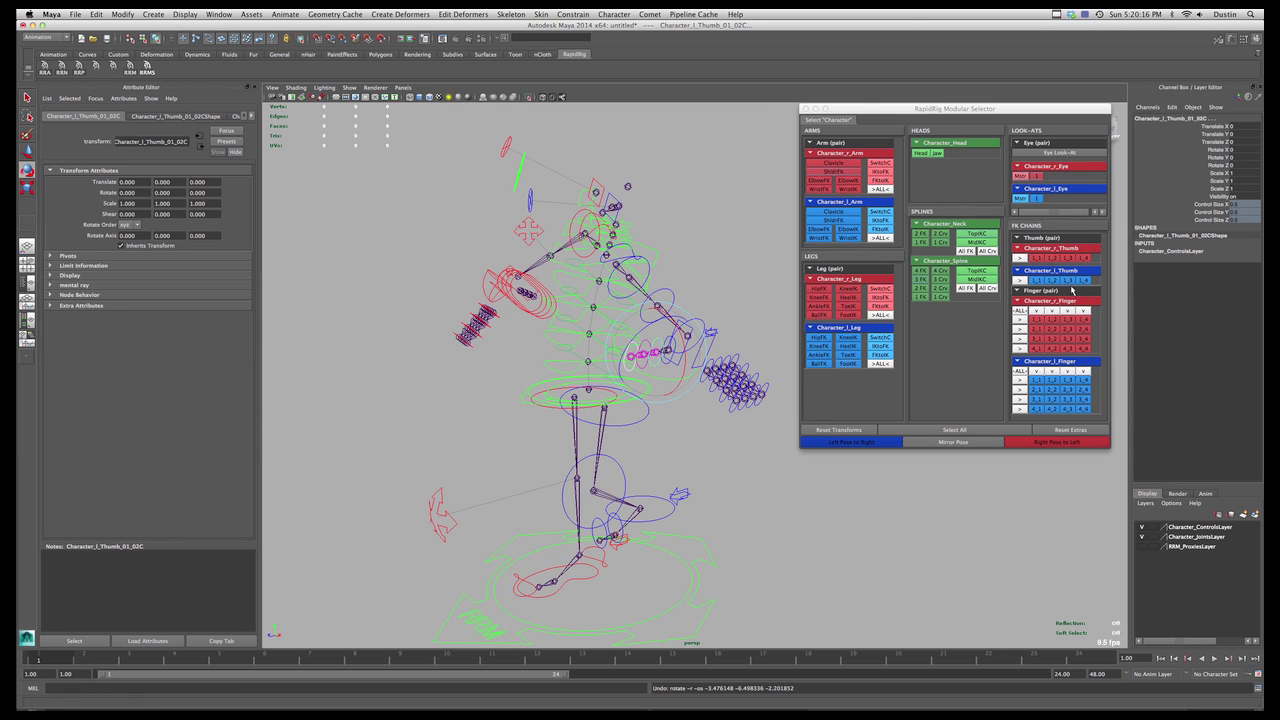
Step: Select all right finger controls and try rotating them, then select whole finger rows and rotate them to about Z 3.6
{"action": "left_click", "coordinate": [1019, 312]}
{"action": "left_click_drag", "start_coordinate": [600, 420], "coordinate": [538, 423], "text": "alt"}
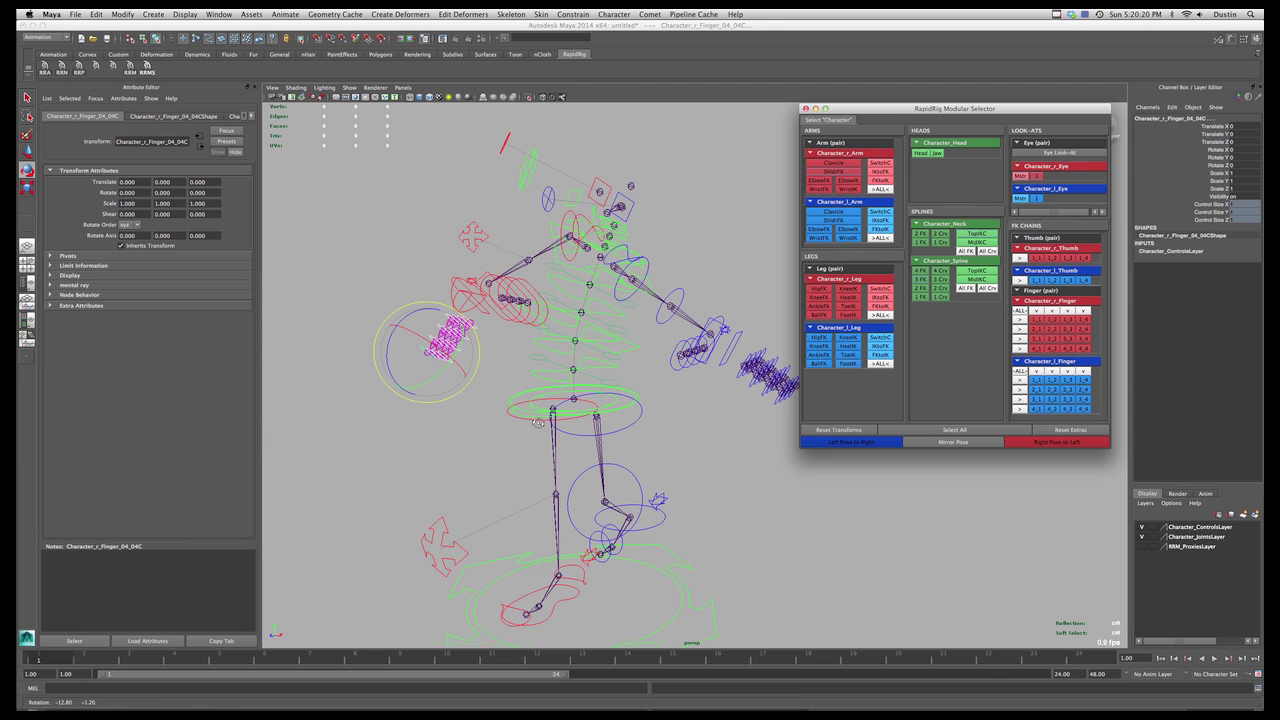
{"action": "left_click_drag", "start_coordinate": [392, 330], "coordinate": [400, 354]}
{"action": "left_click", "coordinate": [1021, 330]}
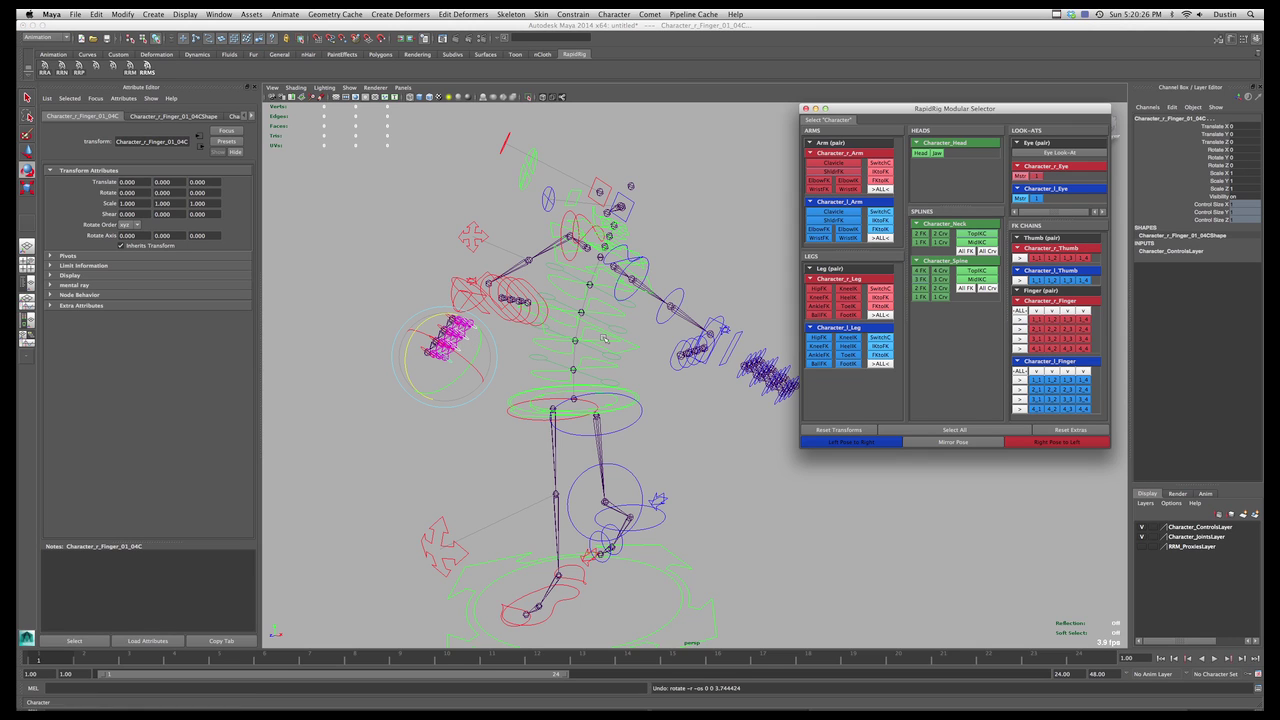
{"action": "mouse_move", "coordinate": [411, 342]}
{"action": "left_mouse_down"}
{"action": "mouse_move", "coordinate": [414, 356]}
{"action": "mouse_move", "coordinate": [411, 344]}
{"action": "left_mouse_up"}
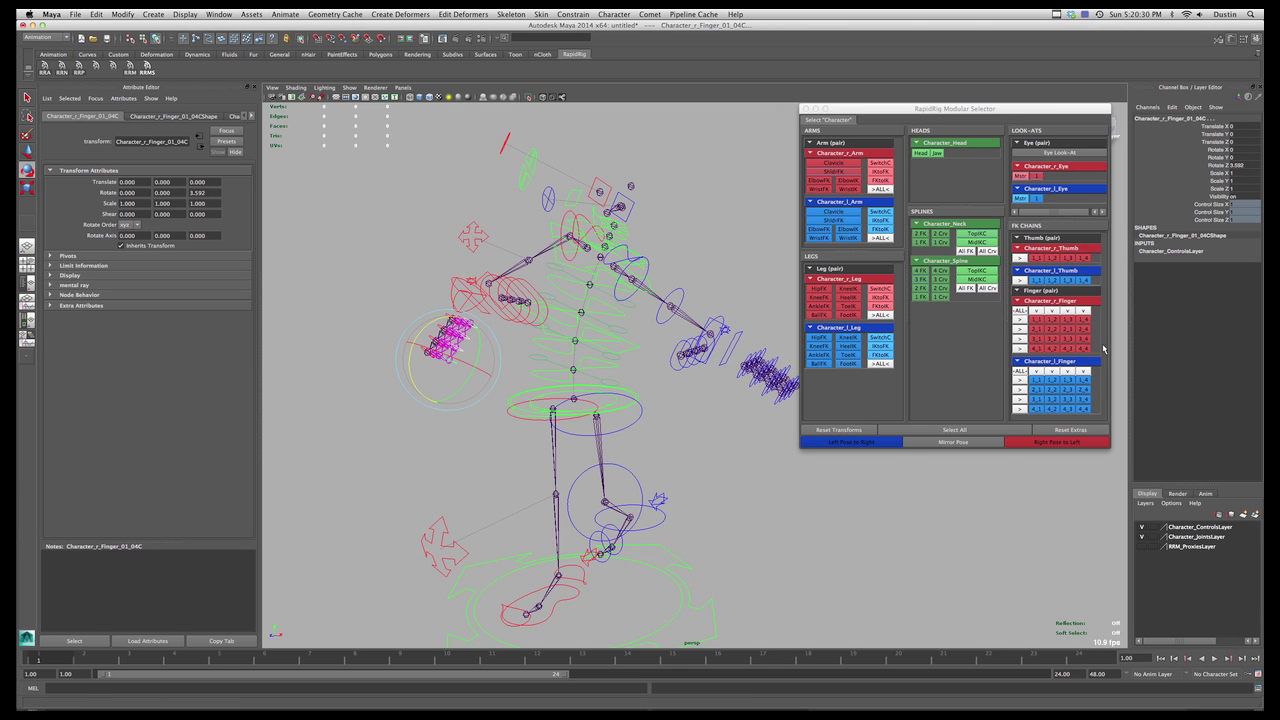
Step: Select the second-joint controls of the right fingers and rotate them to about Z 20.7
{"action": "left_click", "coordinate": [1053, 312]}
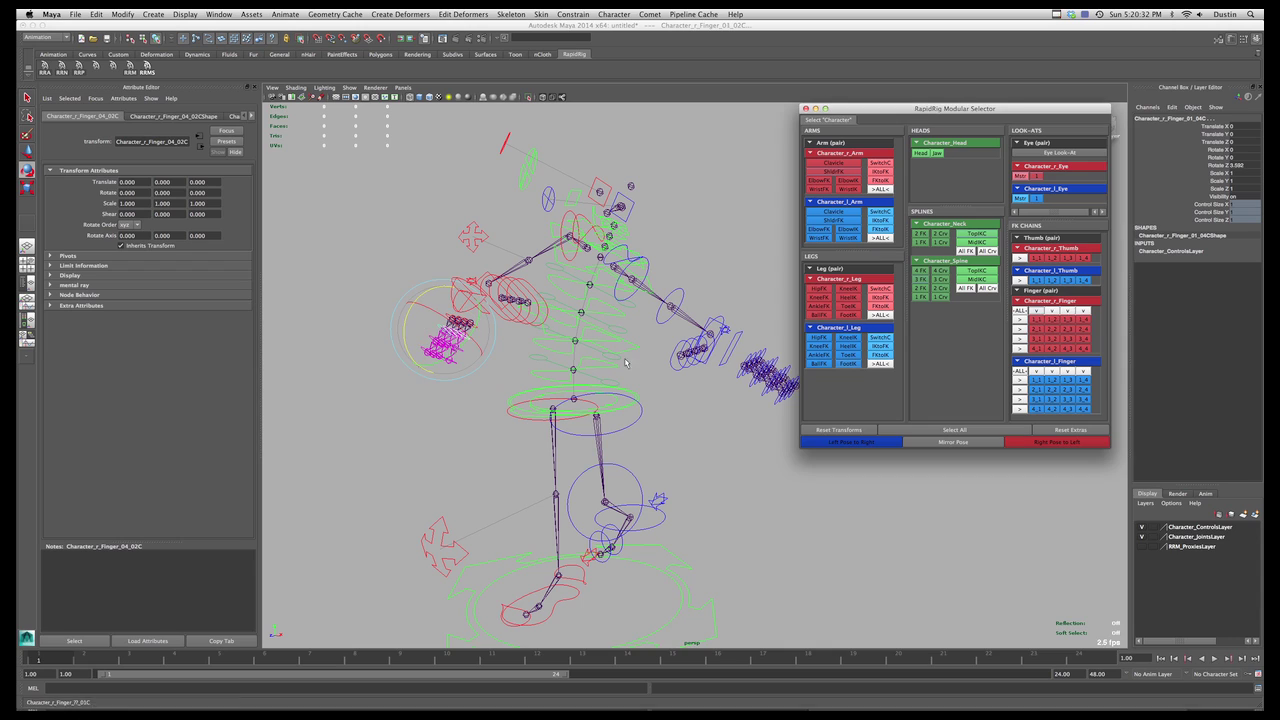
{"action": "left_click_drag", "start_coordinate": [404, 332], "coordinate": [404, 322]}
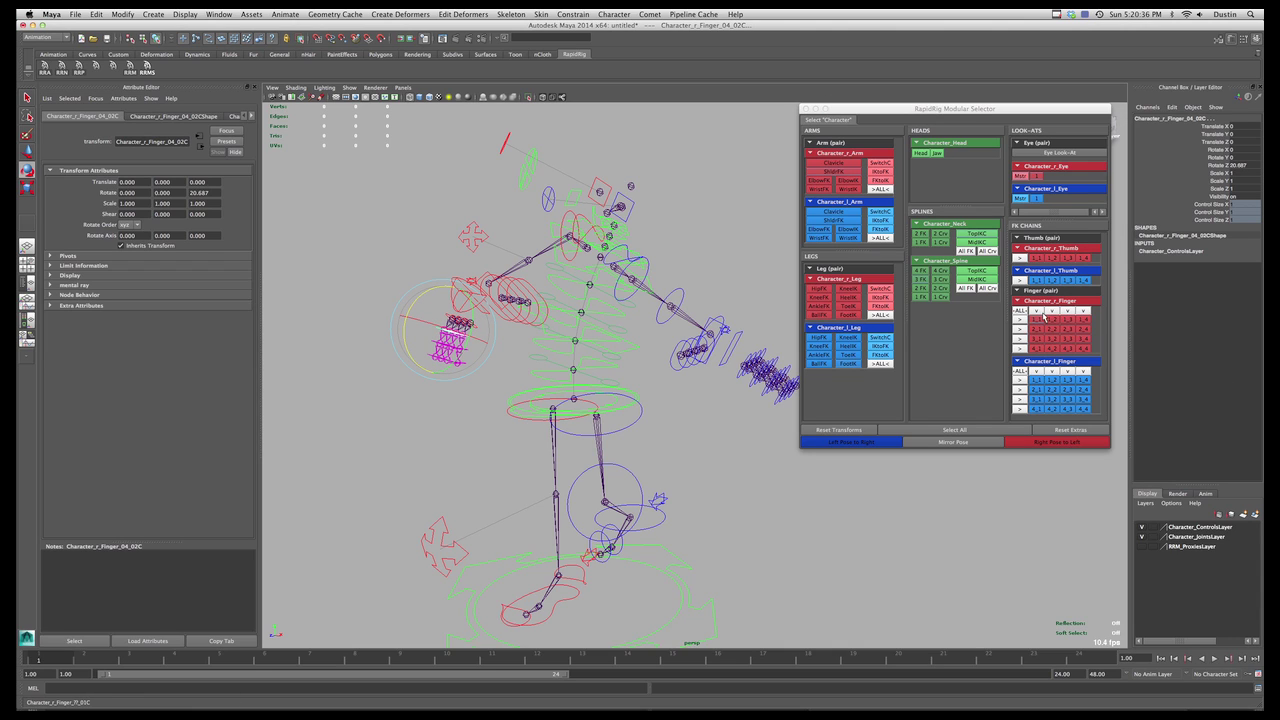
Step: Rotate the right fingers' fourth-joint controls, then add the third finger's row and rotate the selection to about Z -17.1
{"action": "left_click", "coordinate": [1084, 312]}
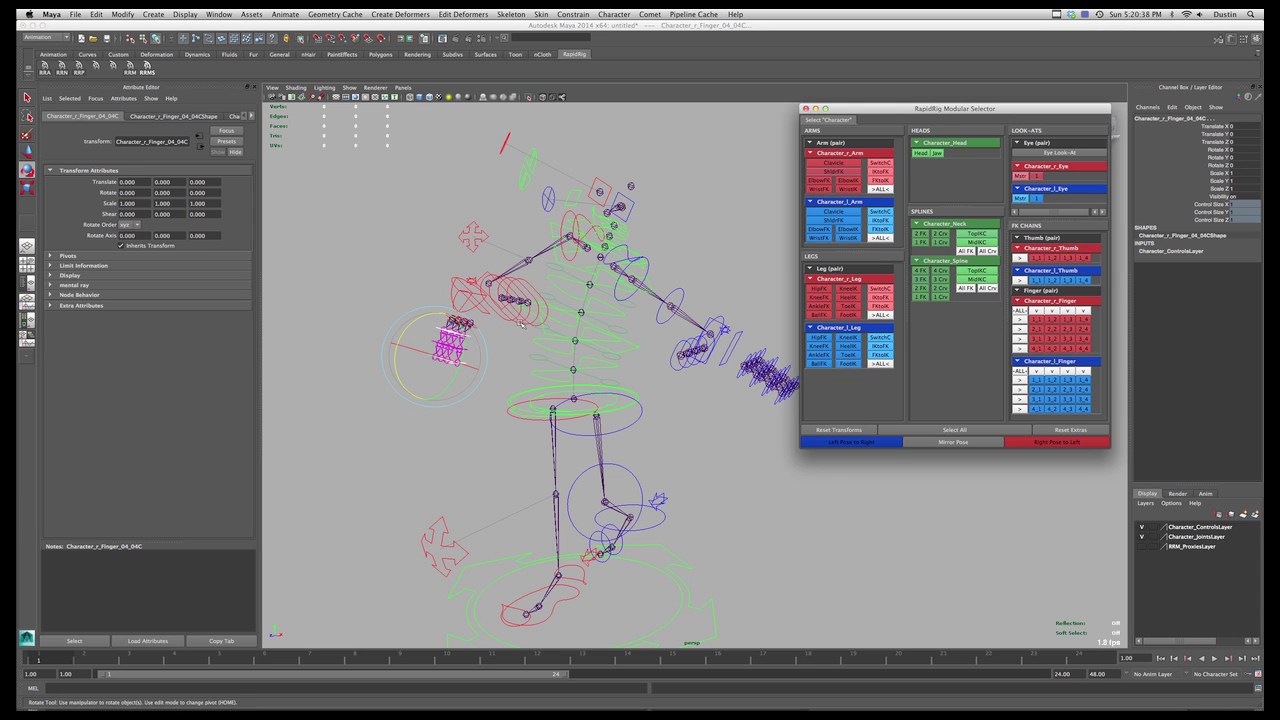
{"action": "mouse_move", "coordinate": [409, 334]}
{"action": "left_mouse_down"}
{"action": "mouse_move", "coordinate": [406, 350]}
{"action": "mouse_move", "coordinate": [421, 318]}
{"action": "left_mouse_up"}
{"action": "left_click", "coordinate": [1019, 339], "text": "shift"}
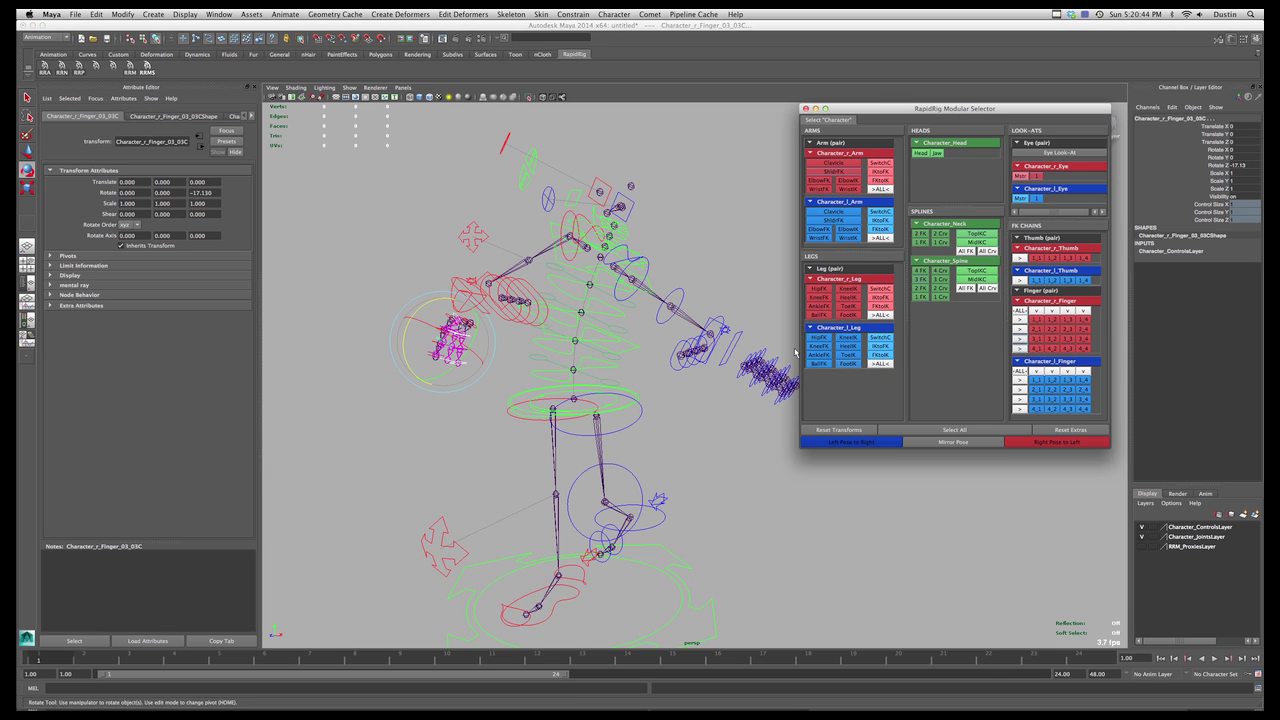
Step: Select all right finger controls together and rotate them to about Z 14.4
{"action": "left_click_drag", "start_coordinate": [426, 305], "coordinate": [428, 386]}
{"action": "left_click", "coordinate": [1019, 312]}
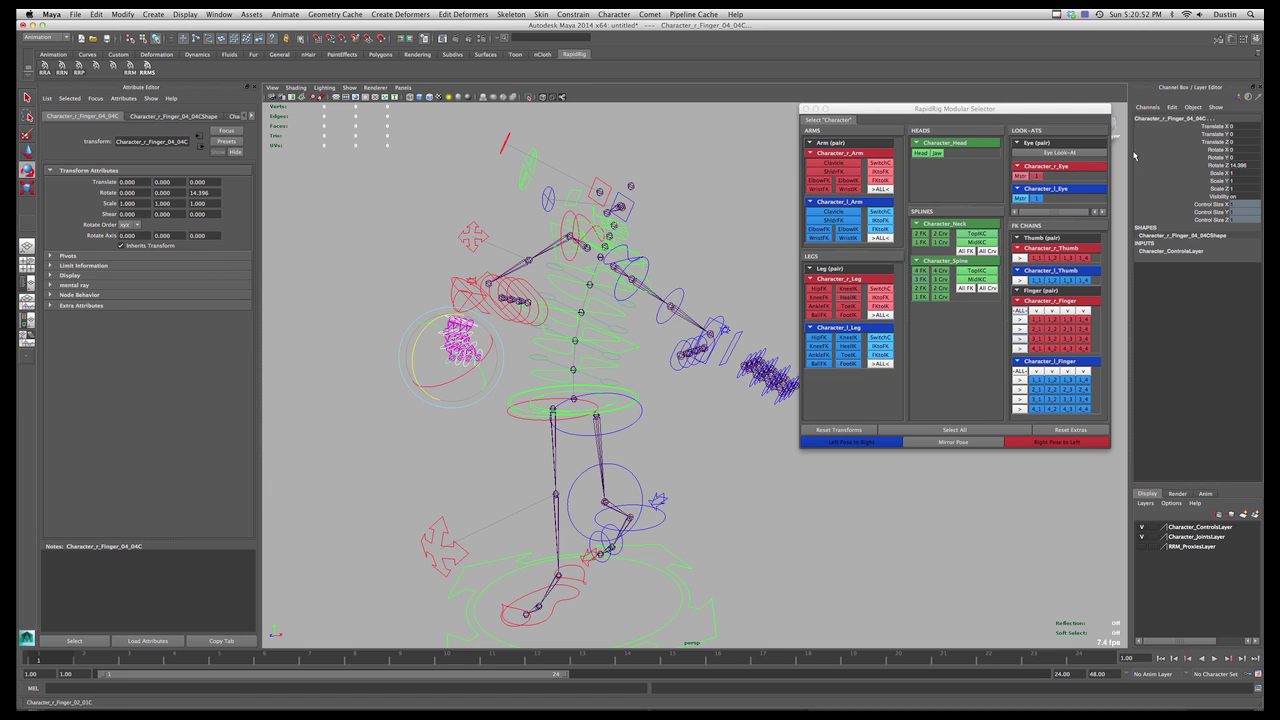
Step: Select every control of the character at once, then clear the selection
{"action": "left_click", "coordinate": [955, 430]}
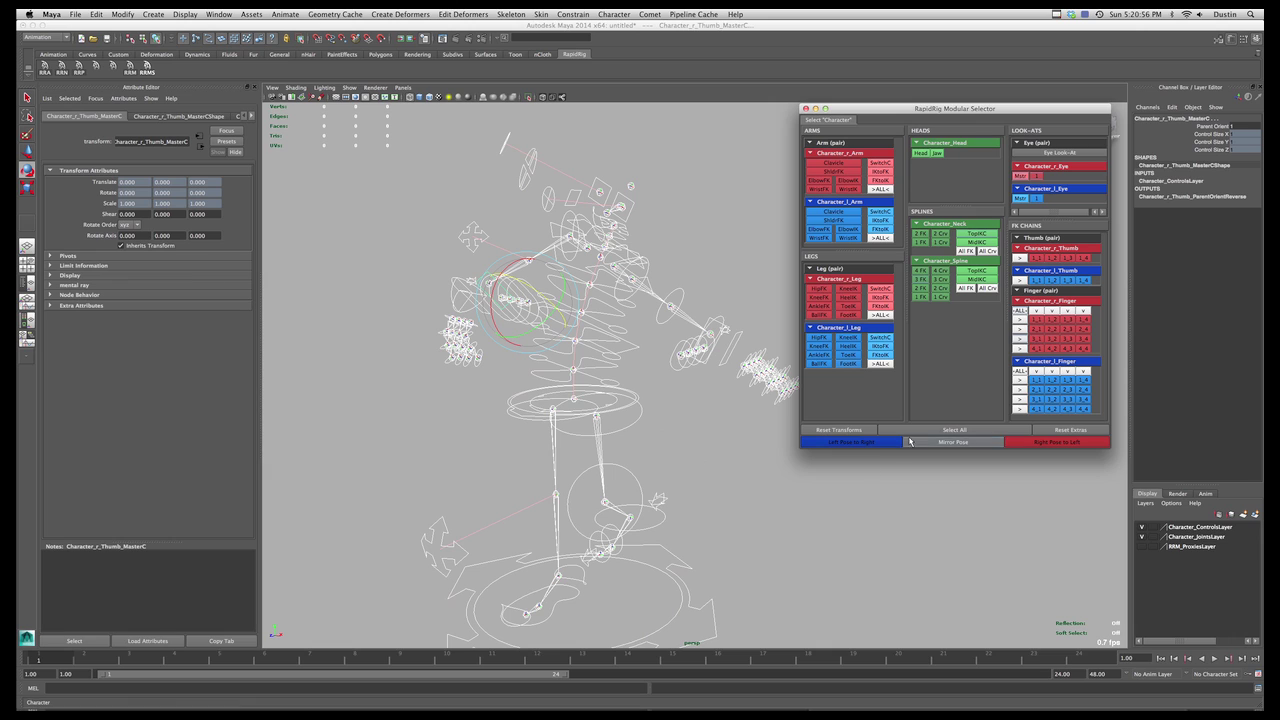
{"action": "left_click", "coordinate": [739, 409]}
{"action": "left_click", "coordinate": [738, 410]}
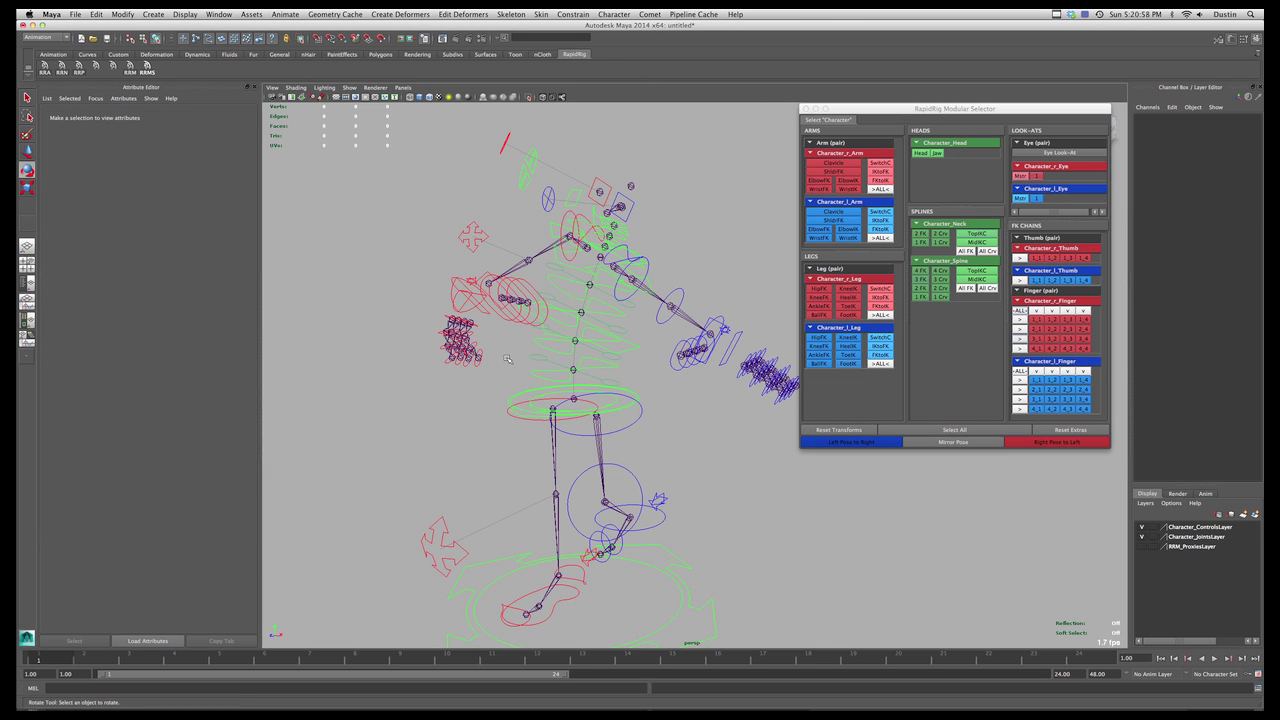
Step: Select all left leg controls, try resetting their transforms and extra attributes, and undo the reset
{"action": "left_click", "coordinate": [851, 431]}
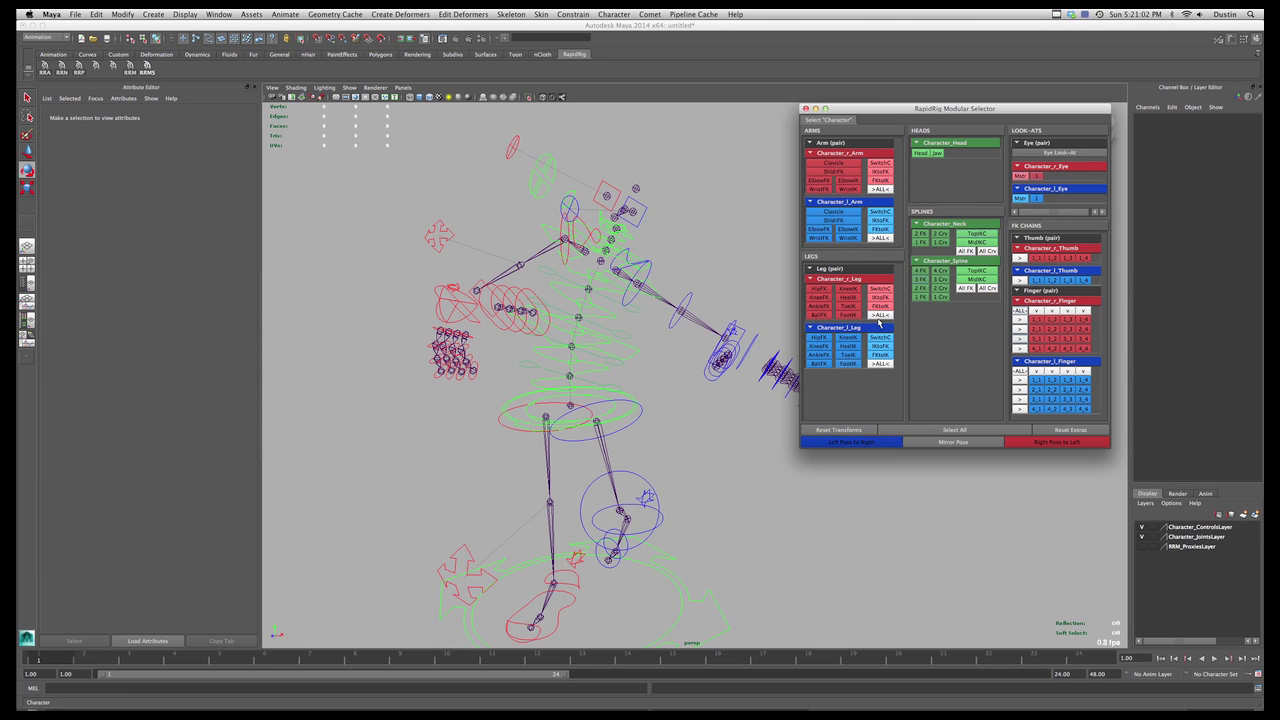
{"action": "left_click", "coordinate": [880, 364]}
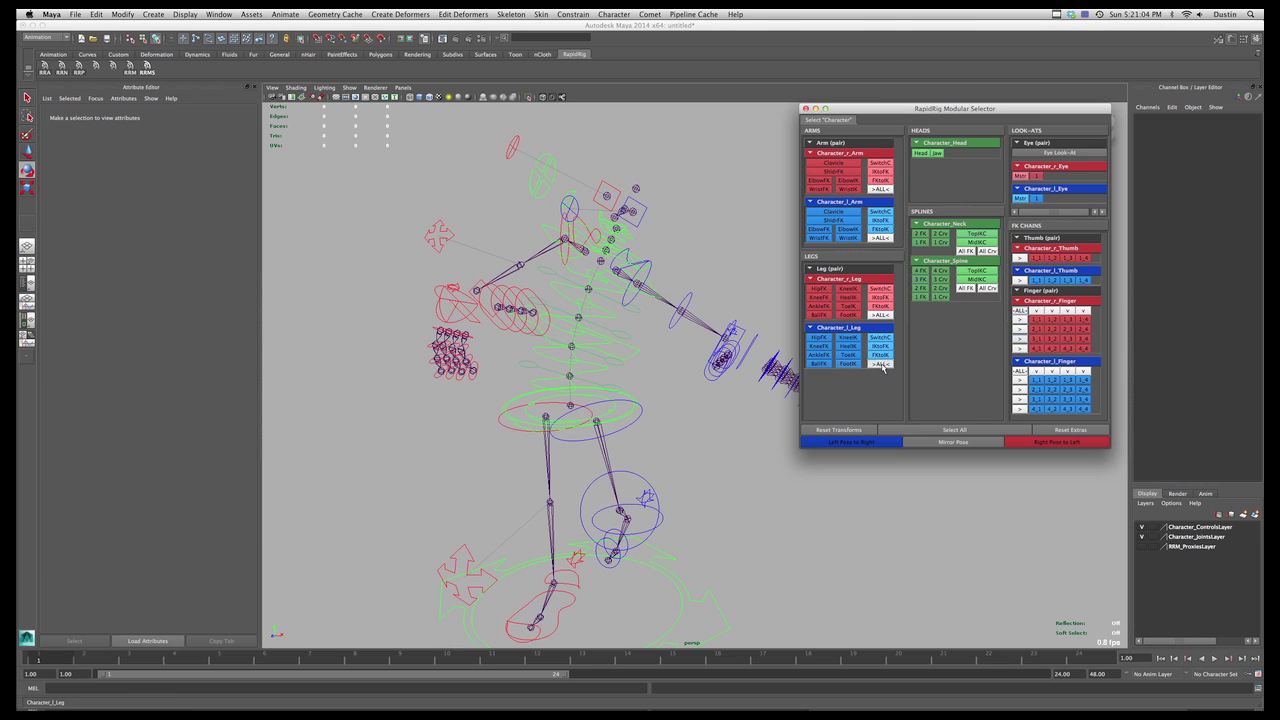
{"action": "left_click", "coordinate": [863, 430]}
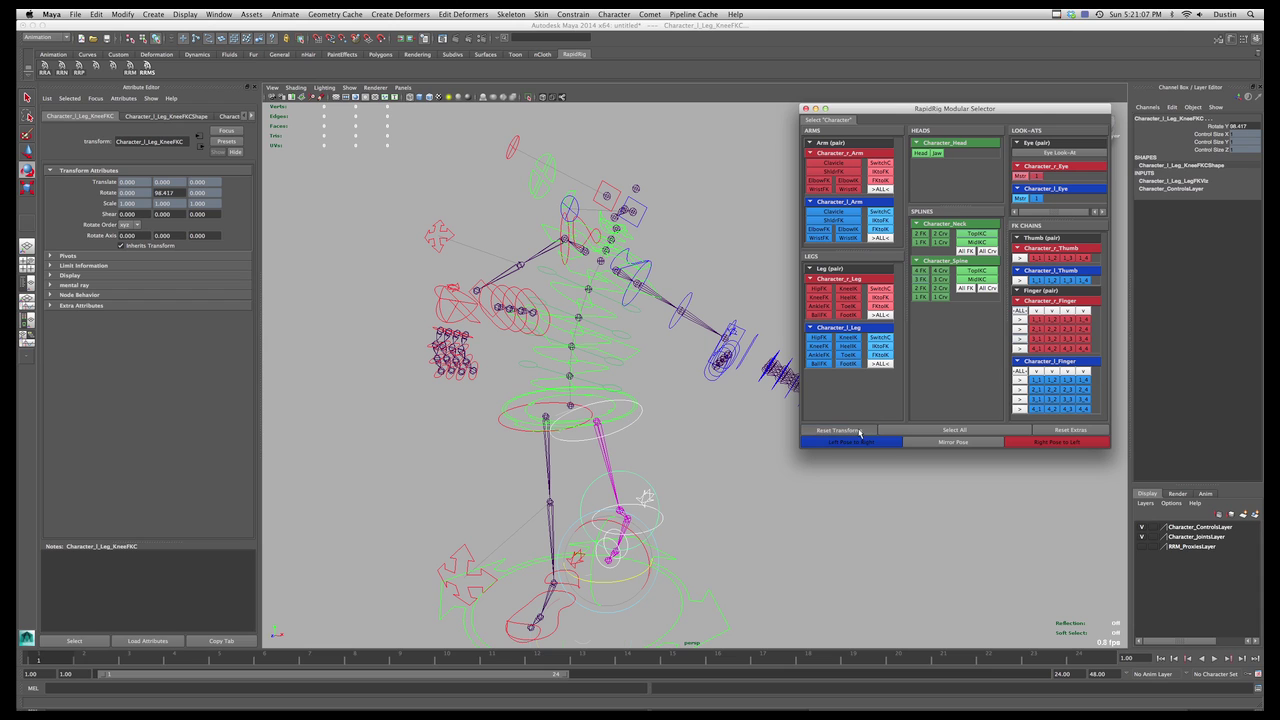
{"action": "left_click", "coordinate": [1070, 430]}
{"action": "key", "text": "e"}
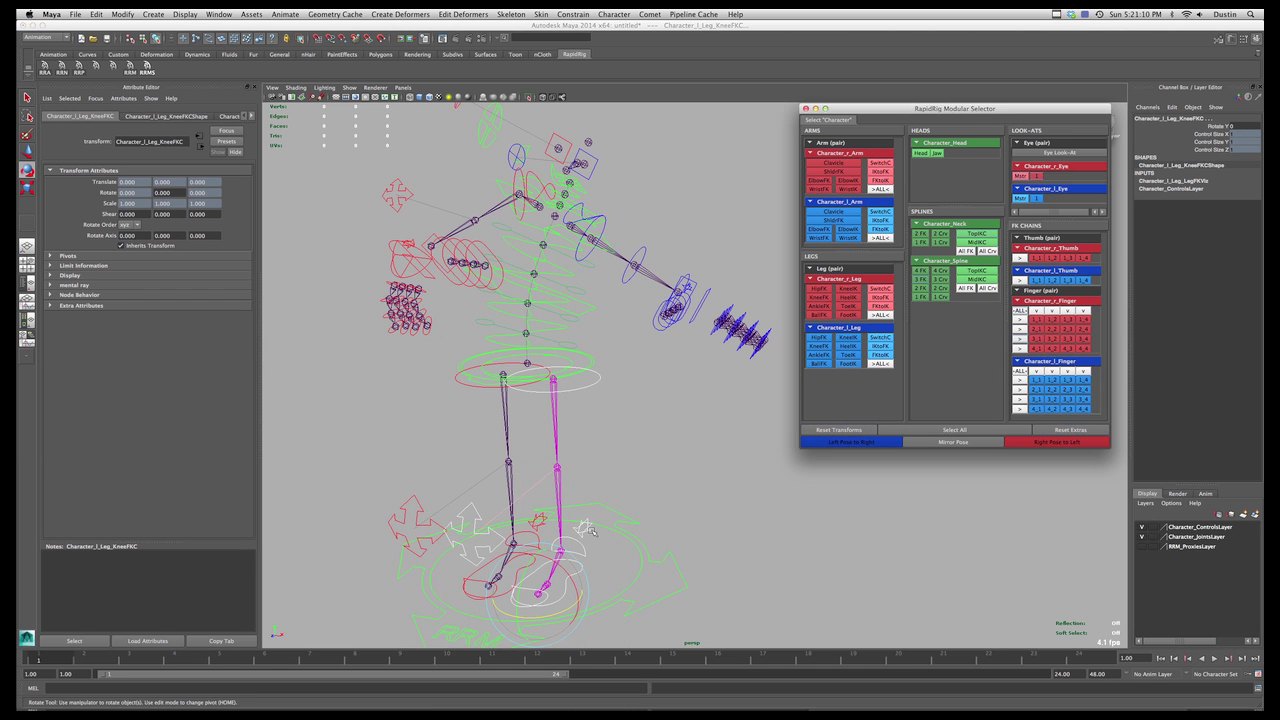
{"action": "key", "text": "z"}
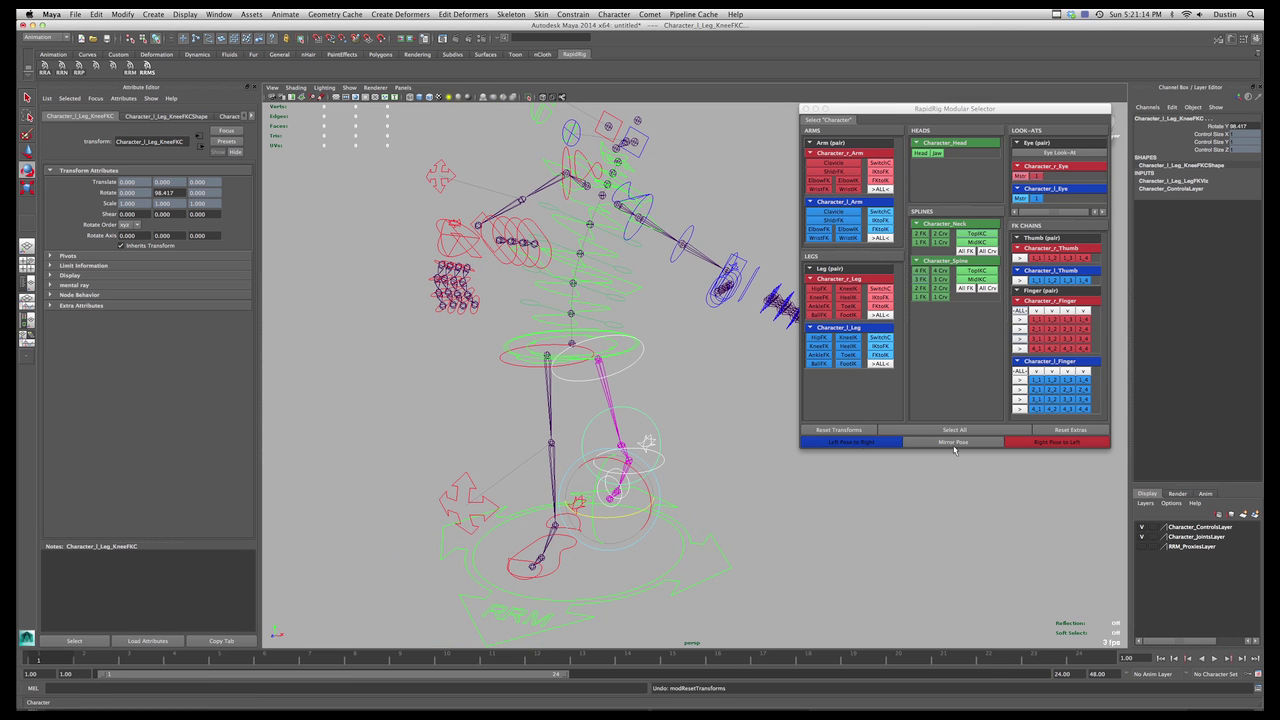
Step: Try mirroring the whole character's pose across both sides, then undo the mirroring
{"action": "left_click", "coordinate": [857, 443]}
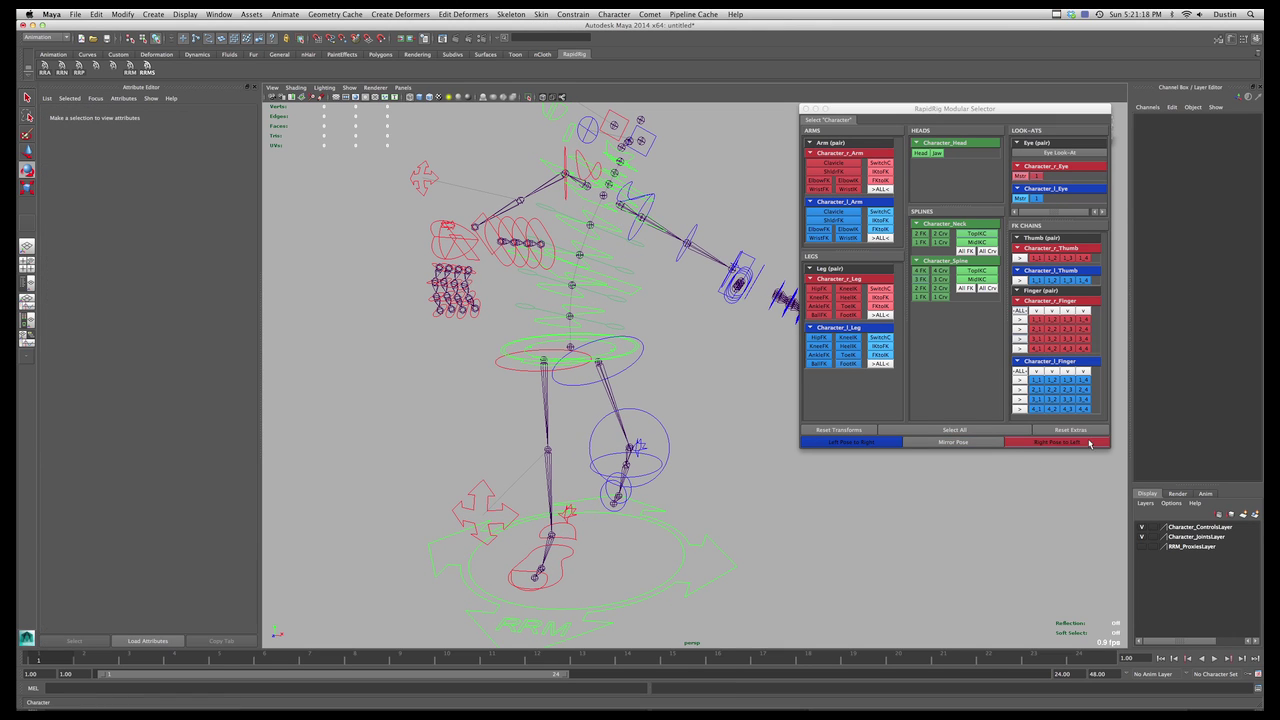
{"action": "left_click", "coordinate": [978, 446]}
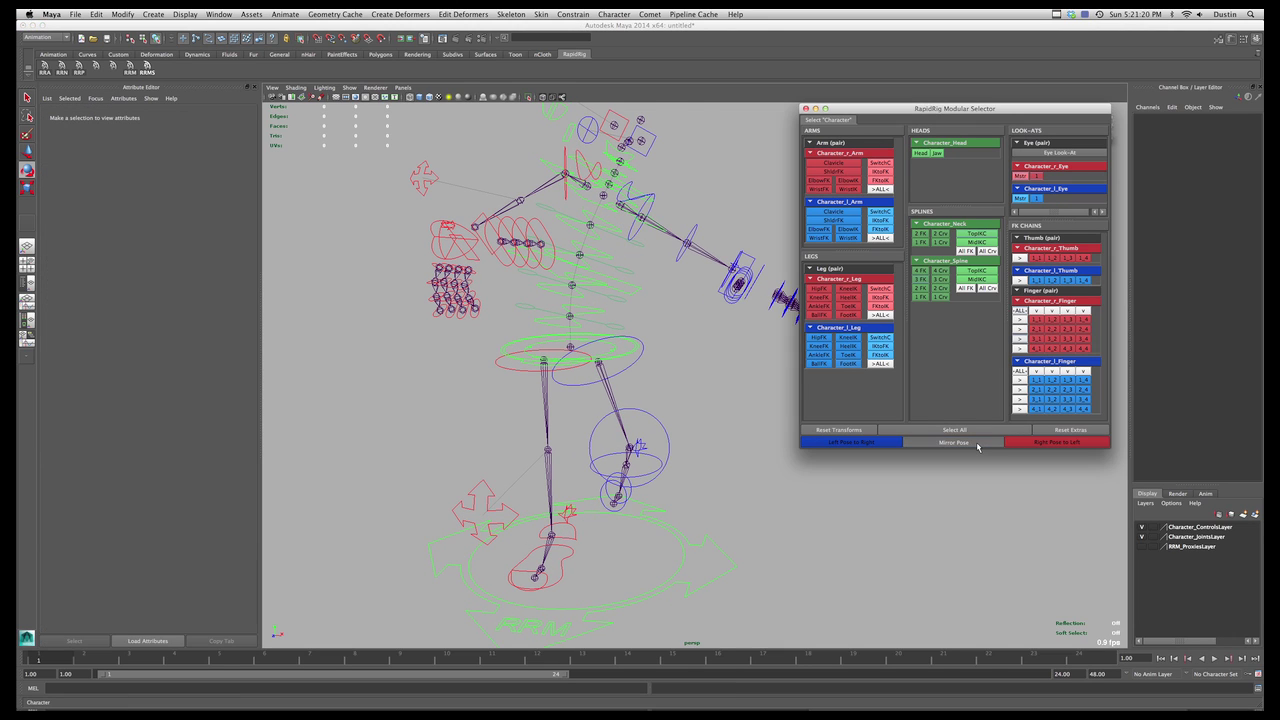
{"action": "right_click_drag", "start_coordinate": [769, 457], "coordinate": [733, 456], "text": "alt"}
{"action": "left_click_drag", "start_coordinate": [733, 456], "coordinate": [692, 444], "text": "alt"}
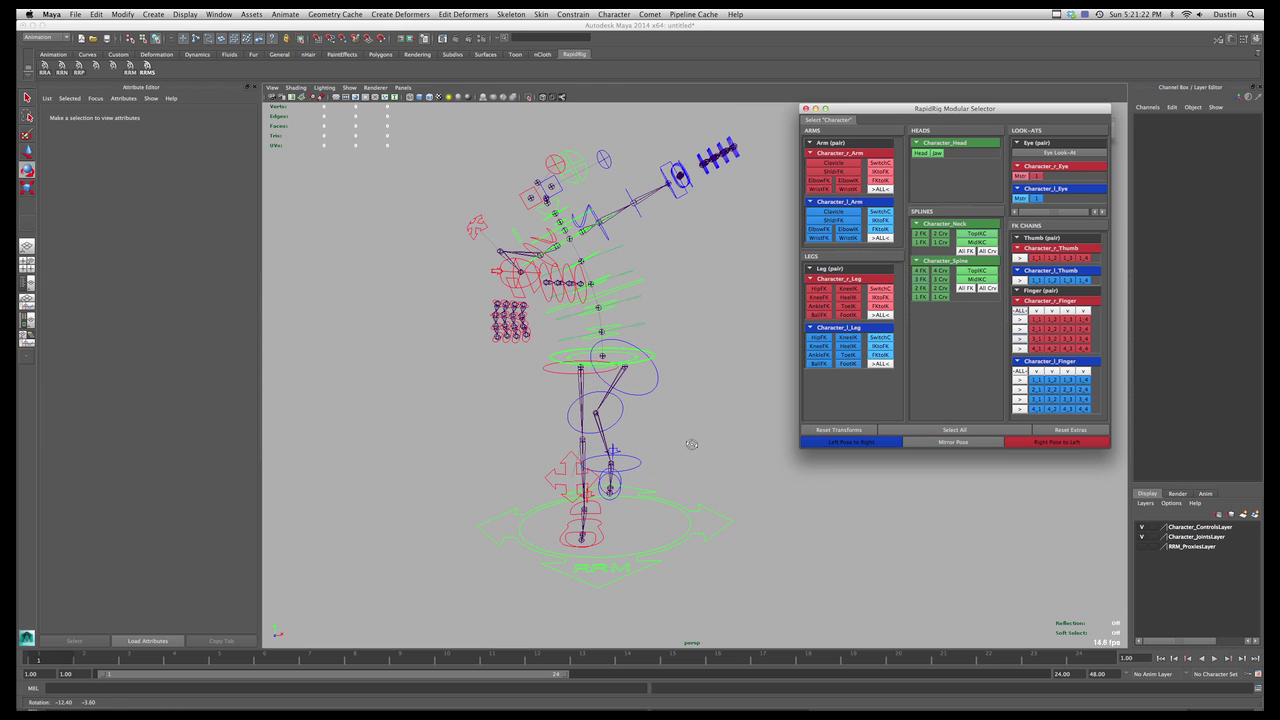
{"action": "key", "text": "ctrl+z"}
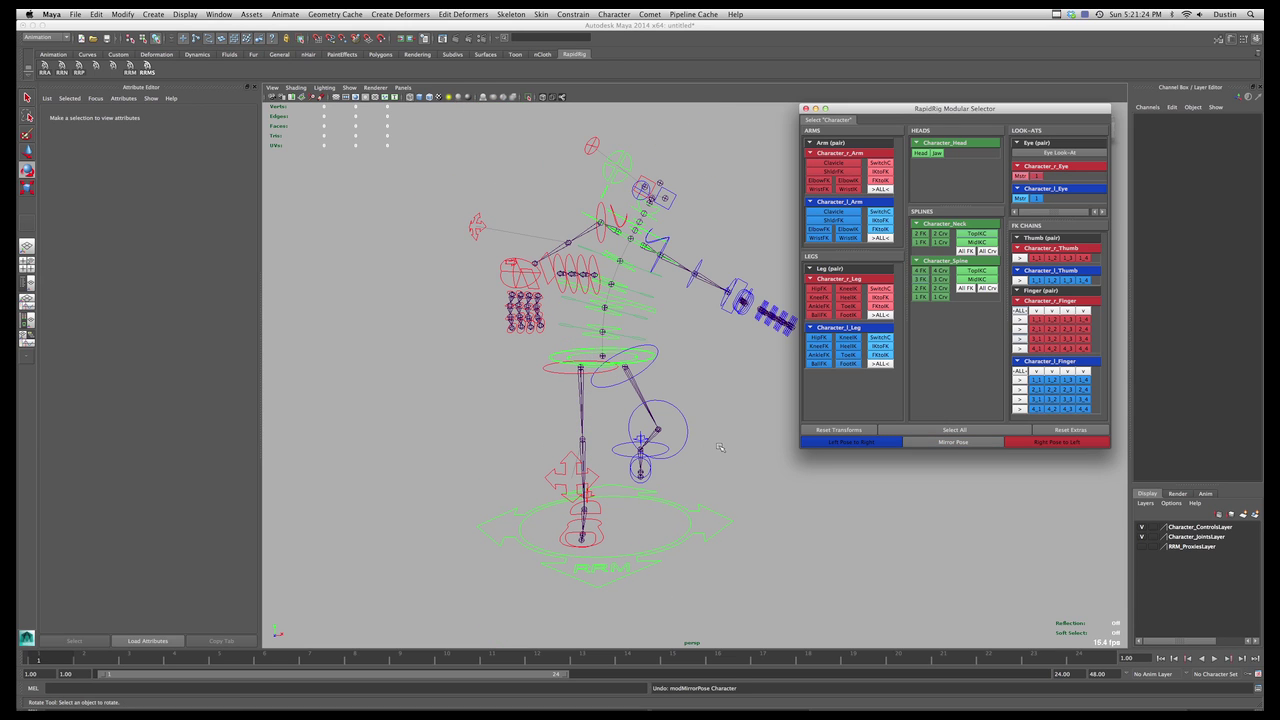
{"action": "key", "text": "shift+super+z"}
{"action": "key", "text": "super+z"}
{"action": "left_click_drag", "start_coordinate": [720, 447], "coordinate": [680, 447], "text": "alt"}
Step: Try copying the character's left-side pose to the right side, then undo it
{"action": "left_click", "coordinate": [865, 443]}
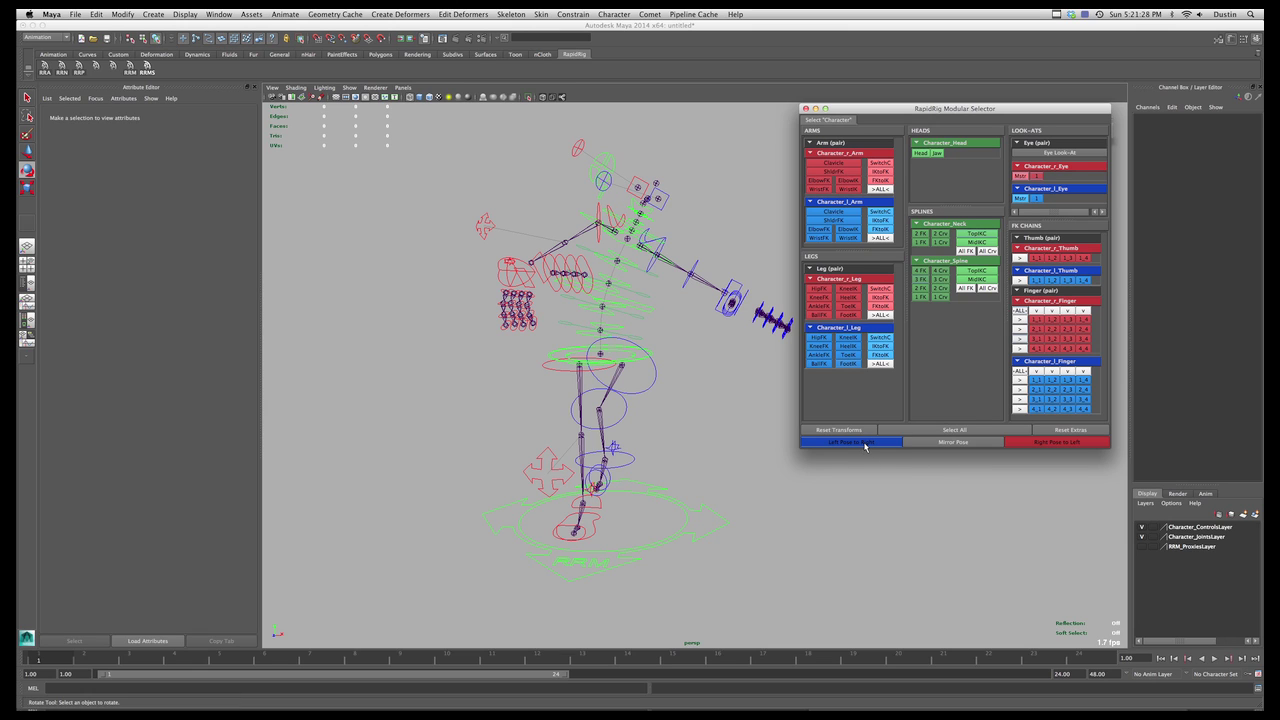
{"action": "left_click_drag", "start_coordinate": [865, 470], "coordinate": [833, 470], "text": "alt"}
{"action": "key", "text": "super+z"}
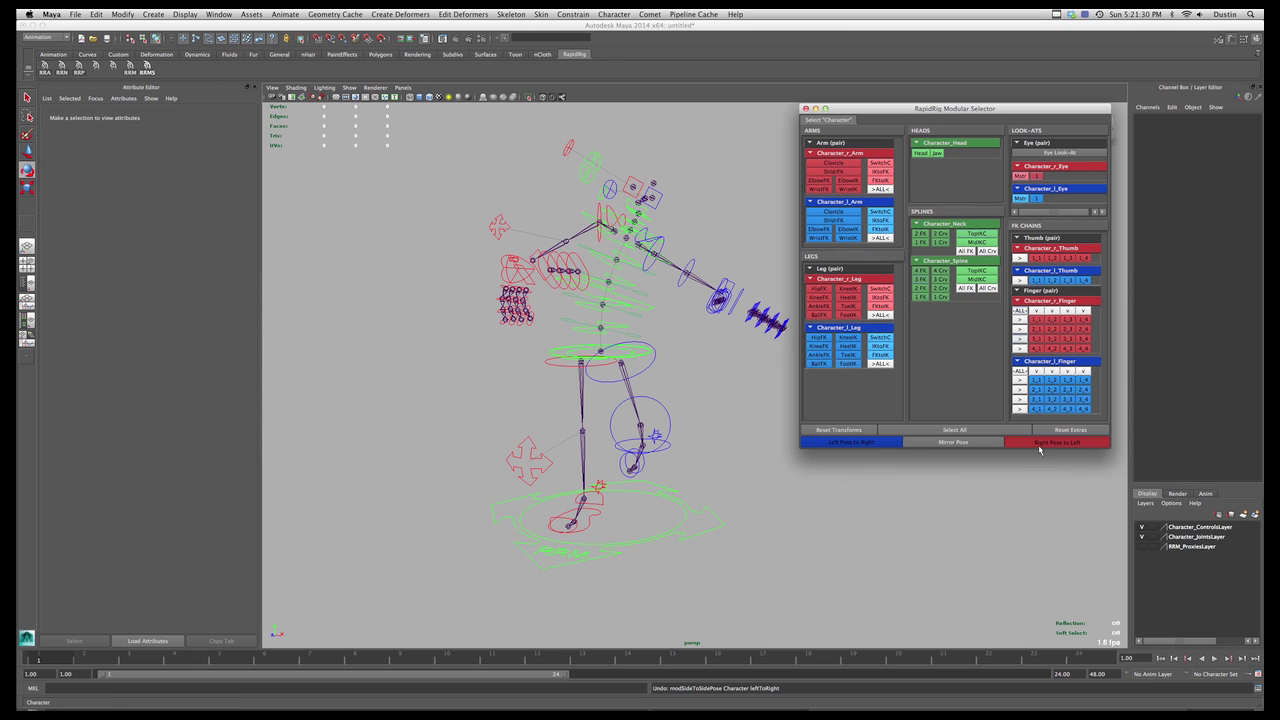
Step: Try copying the character's right-side pose to the left side
{"action": "left_click", "coordinate": [1040, 445]}
{"action": "left_click_drag", "start_coordinate": [747, 496], "coordinate": [645, 489], "text": "alt"}
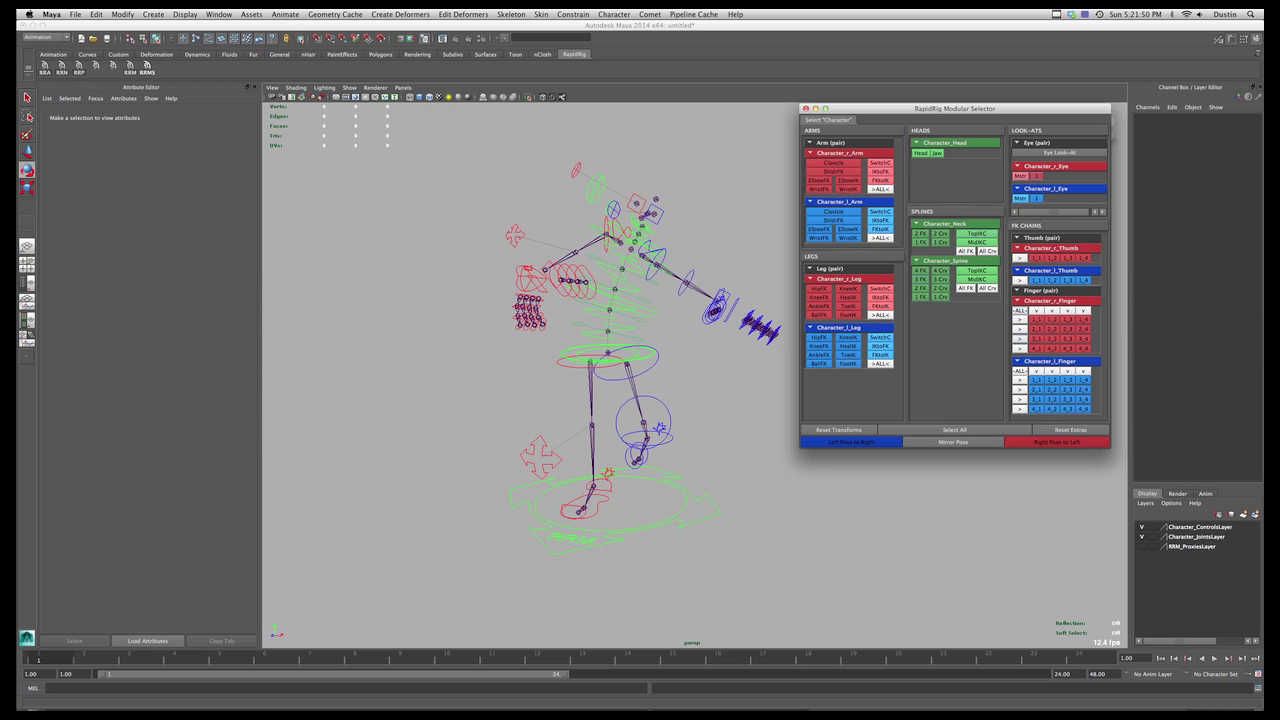
{"action": "key", "text": "super+Tab"}
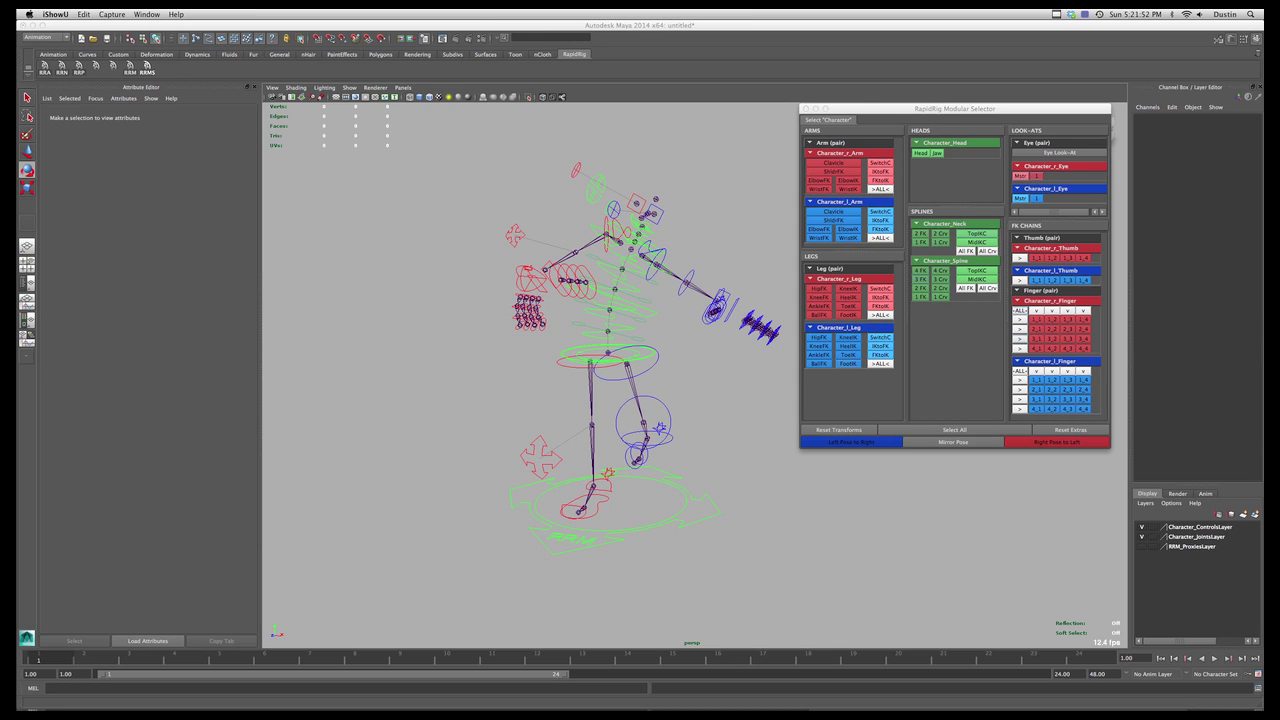